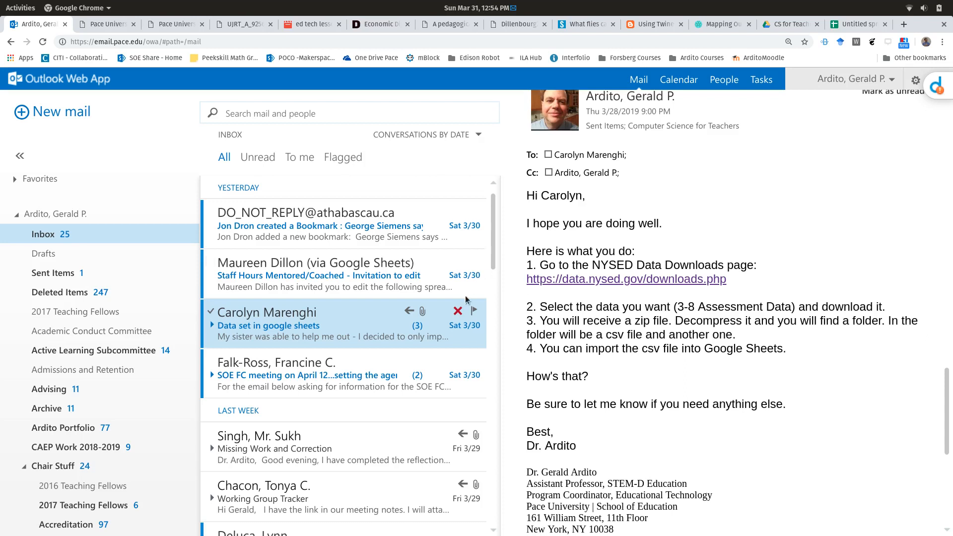
# - Switch from the browser to LibreOffice Calc and start a new blank spreadsheet
pyautogui.hotkey('alt', 'Tab')
pyautogui.hotkey('alt', 'Tab')
pyautogui.hotkey('alt', 'Tab')
pyautogui.hotkey('alt', 'Tab')
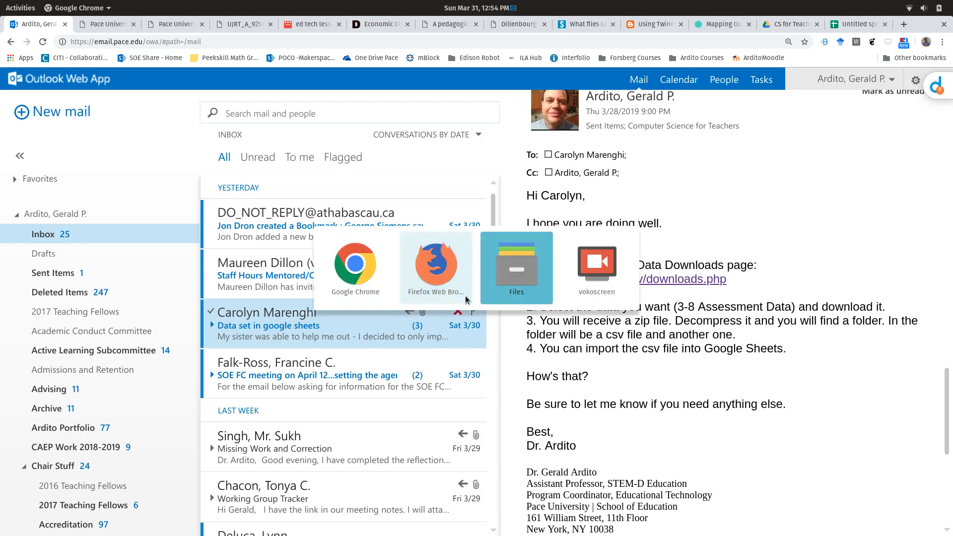
pyautogui.click(6, 9)
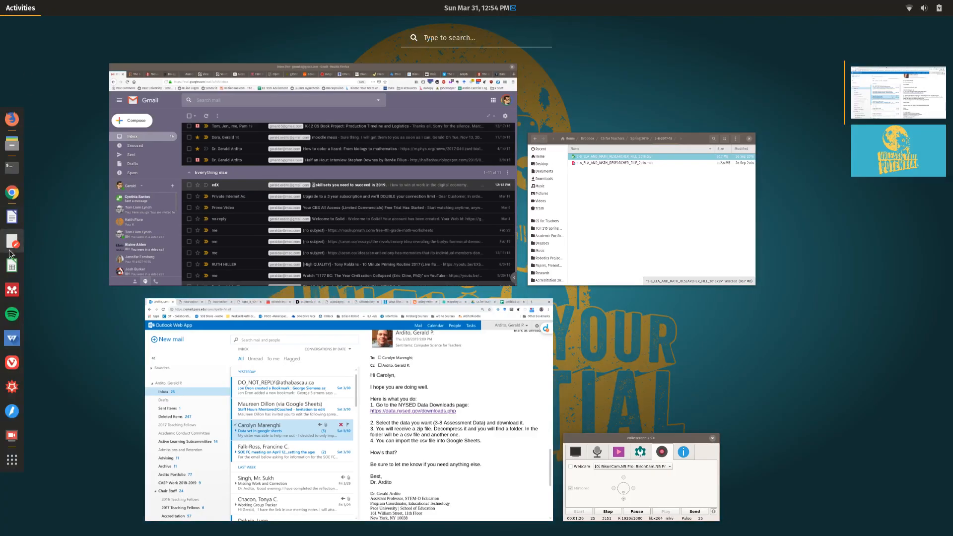
pyautogui.click(11, 266)
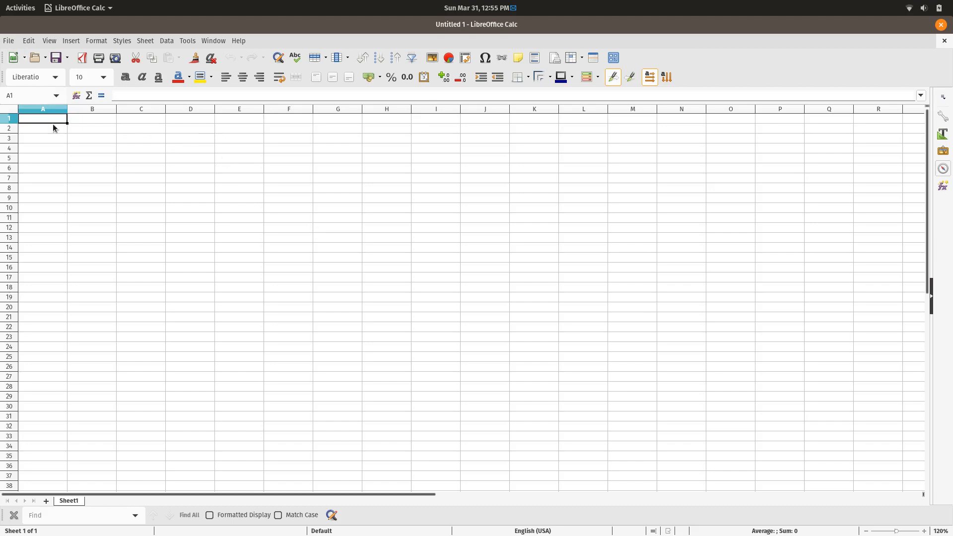
# - Switch to Files, locate 3-8-2017-18.zip in the Spring 2019 folder, and look at the CSV file inside the extracted 3-8-2017-18 folder
pyautogui.hotkey('alt', 'Tab')
pyautogui.hotkey('alt', 'Tab')
pyautogui.hotkey('alt', 'Tab')
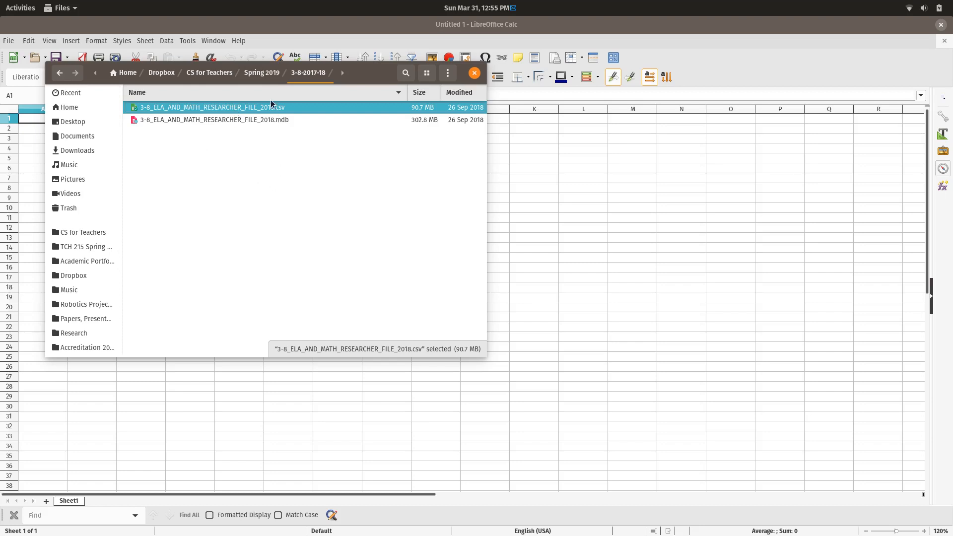
pyautogui.click(262, 73)
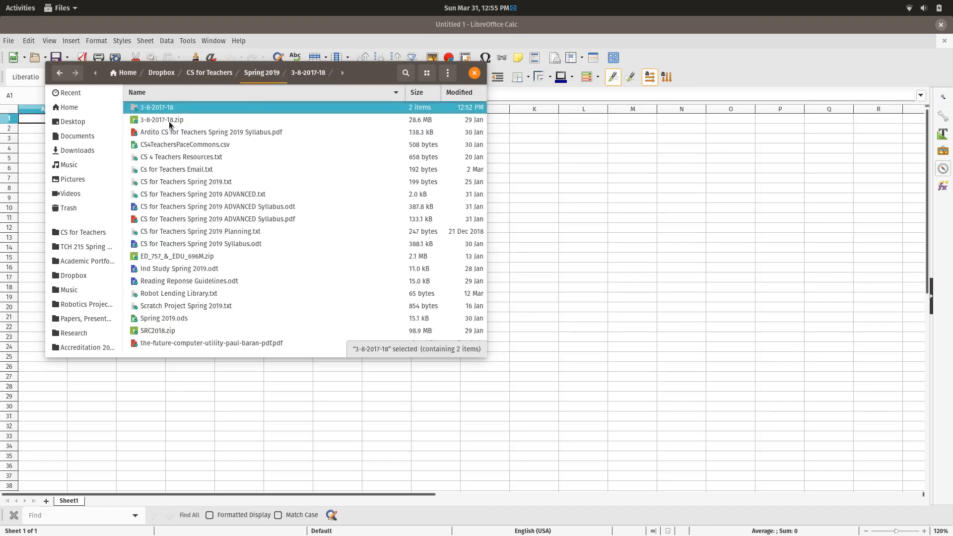
pyautogui.click(168, 121)
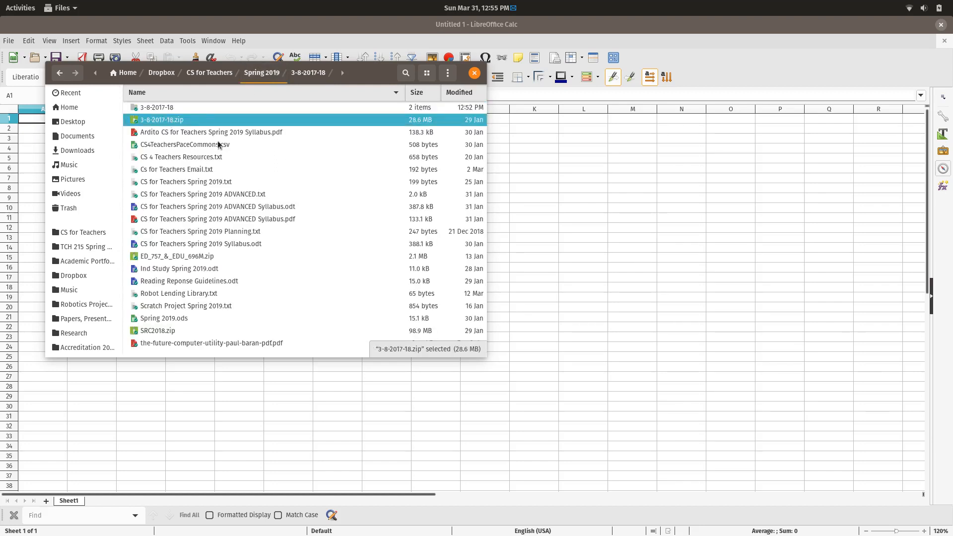
pyautogui.click(163, 106)
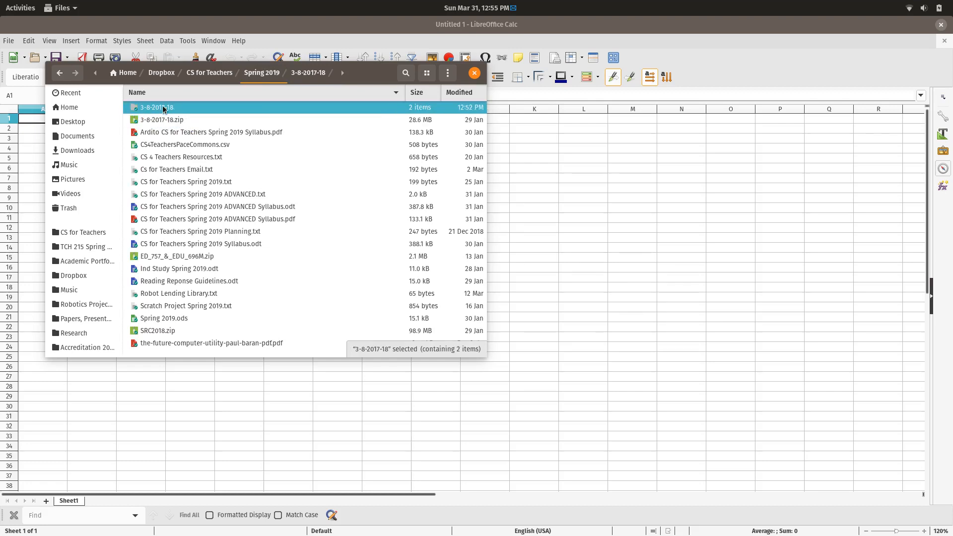
pyautogui.doubleClick(164, 107)
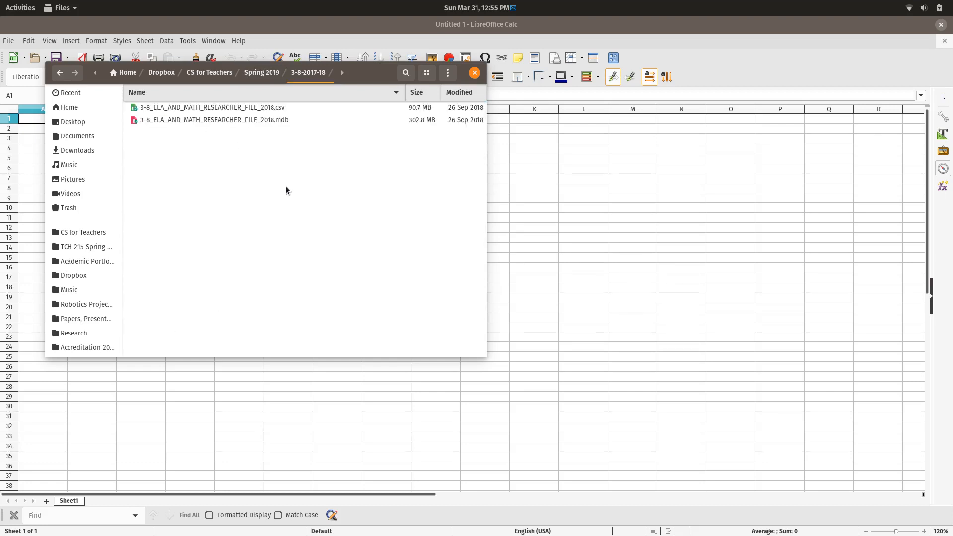
pyautogui.click(238, 106)
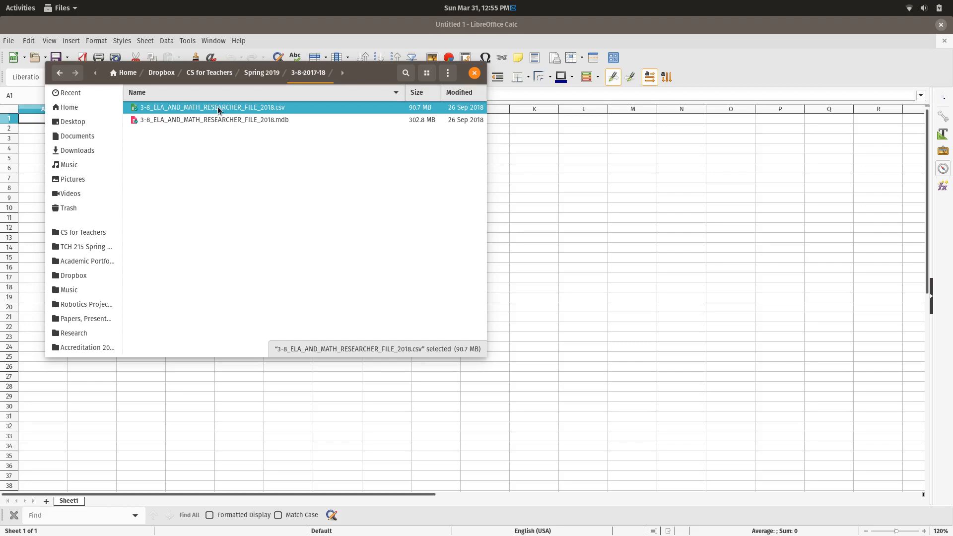
# - Return to LibreOffice Calc and open 3-8_ELA_AND_MATH_RESEARCHER_FILE_2018.csv, importing it as UTF-8 with tab, comma and semicolon separators
pyautogui.click(574, 296)
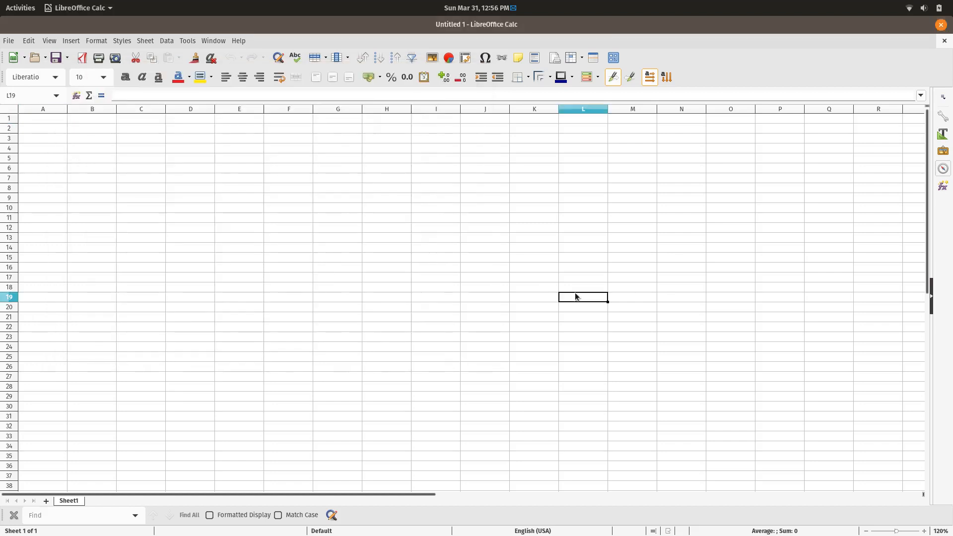
pyautogui.click(8, 40)
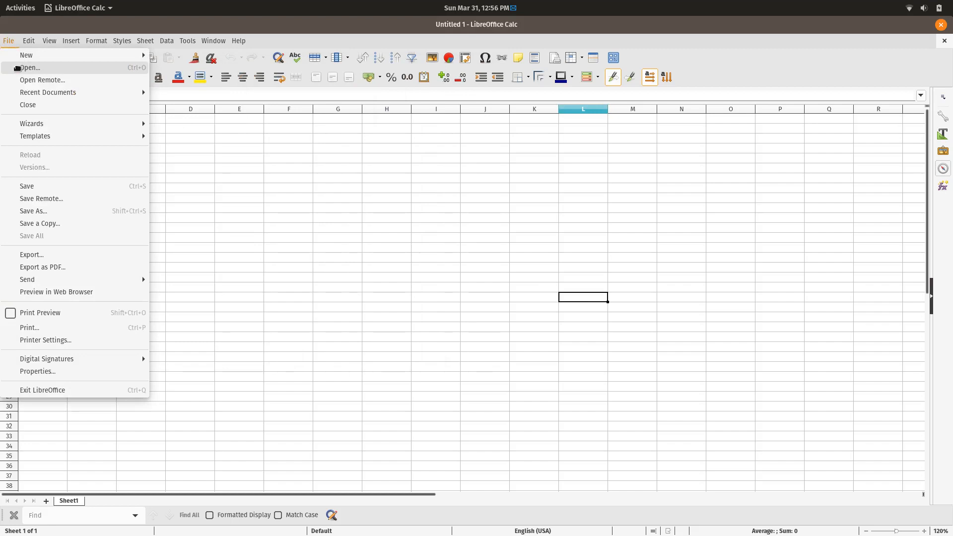
pyautogui.click(17, 68)
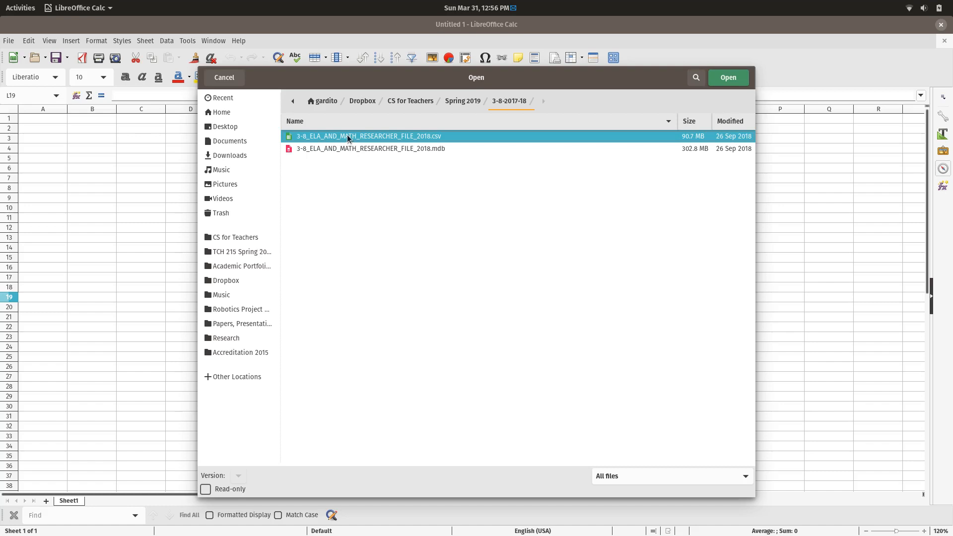
pyautogui.click(730, 77)
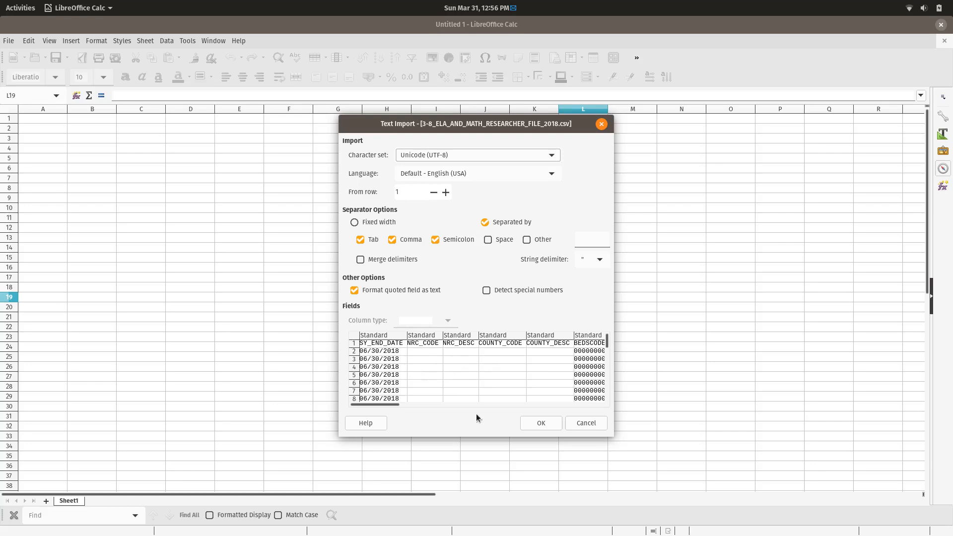
pyautogui.click(550, 423)
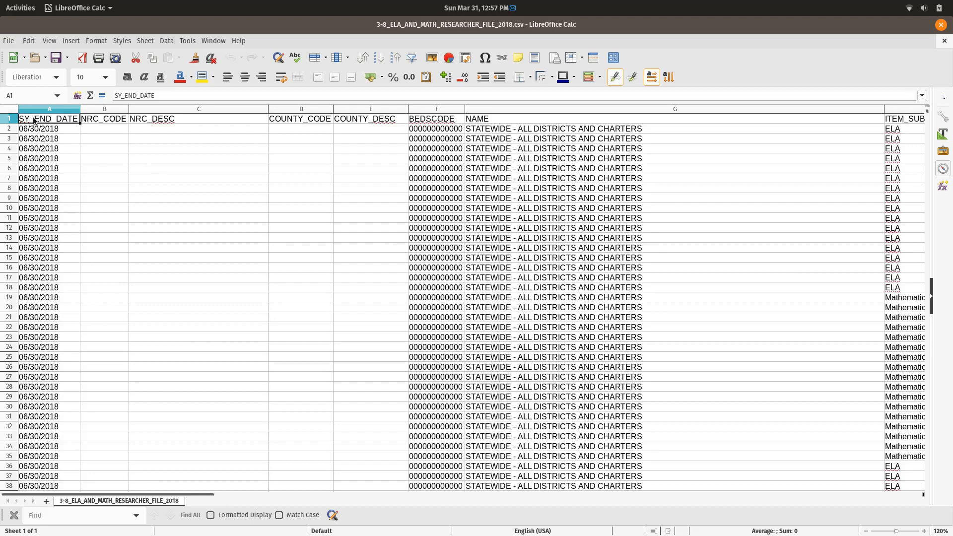
# - Examine the column headings through BEDSCODE, look down the BEDSCODE values and return towards the header row
pyautogui.press('Right')
pyautogui.press('Right')
pyautogui.press('Right')
pyautogui.press('Right')
pyautogui.press('Right')
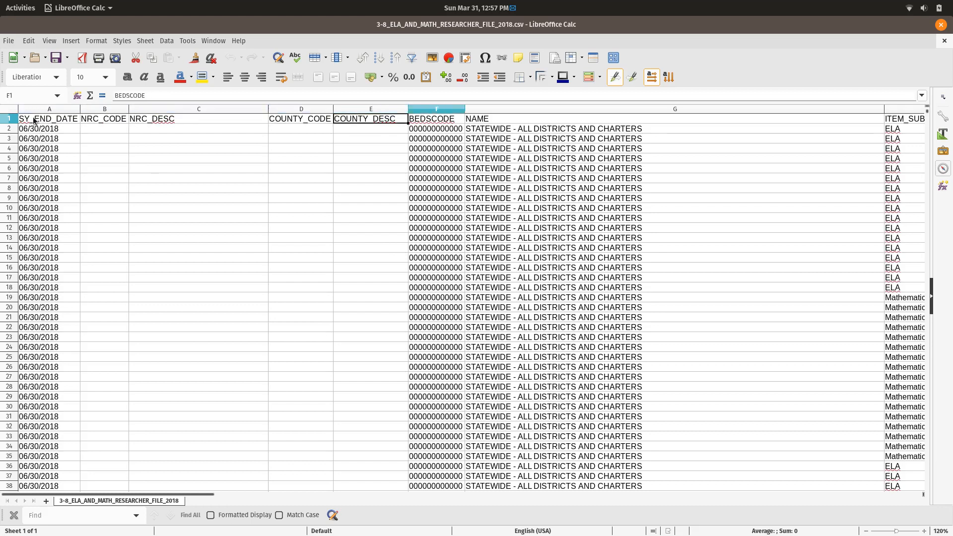
pyautogui.press('Down')
pyautogui.press('Down')
pyautogui.press('Down')
pyautogui.press('Down')
pyautogui.press('Down')
pyautogui.press('Down')
pyautogui.press('Down')
pyautogui.press('Down')
pyautogui.press('Down')
pyautogui.press('Down')
pyautogui.press('Down')
pyautogui.press('Down')
pyautogui.press('Down')
pyautogui.press('Down')
pyautogui.press('Down')
pyautogui.press('Down')
pyautogui.press('Down')
pyautogui.press('Down')
pyautogui.press('Down')
pyautogui.press('Down')
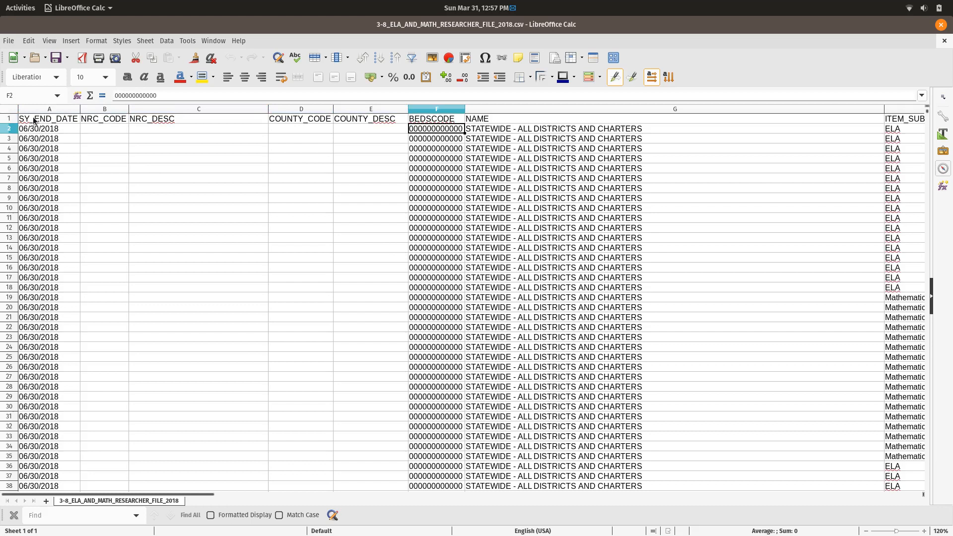
pyautogui.press('Down')
pyautogui.press('Down')
pyautogui.press('Down')
pyautogui.press('Down')
pyautogui.press('Down')
pyautogui.press('Down')
pyautogui.press('Down')
pyautogui.press('Down')
pyautogui.press('Down')
pyautogui.press('Down')
pyautogui.press('Down')
pyautogui.press('Down')
pyautogui.press('Down')
pyautogui.press('Down')
pyautogui.press('Down')
pyautogui.press('Down')
pyautogui.press('Down')
pyautogui.press('Down')
pyautogui.press('Down')
pyautogui.press('Down')
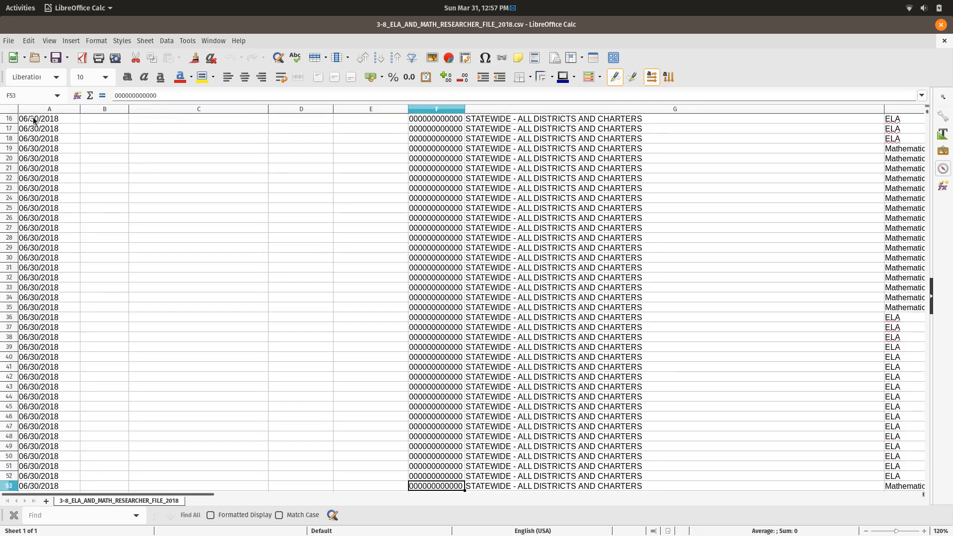
pyautogui.press('Up')
pyautogui.press('Up')
pyautogui.press('Up')
pyautogui.press('Up')
pyautogui.press('Up')
pyautogui.press('Up')
pyautogui.press('Up')
pyautogui.press('Up')
pyautogui.press('Up')
pyautogui.press('Up')
pyautogui.press('Up')
pyautogui.press('Up')
pyautogui.press('Up')
pyautogui.press('Up')
pyautogui.press('Up')
pyautogui.press('Up')
pyautogui.press('Up')
pyautogui.press('Up')
pyautogui.press('Up')
pyautogui.press('Up')
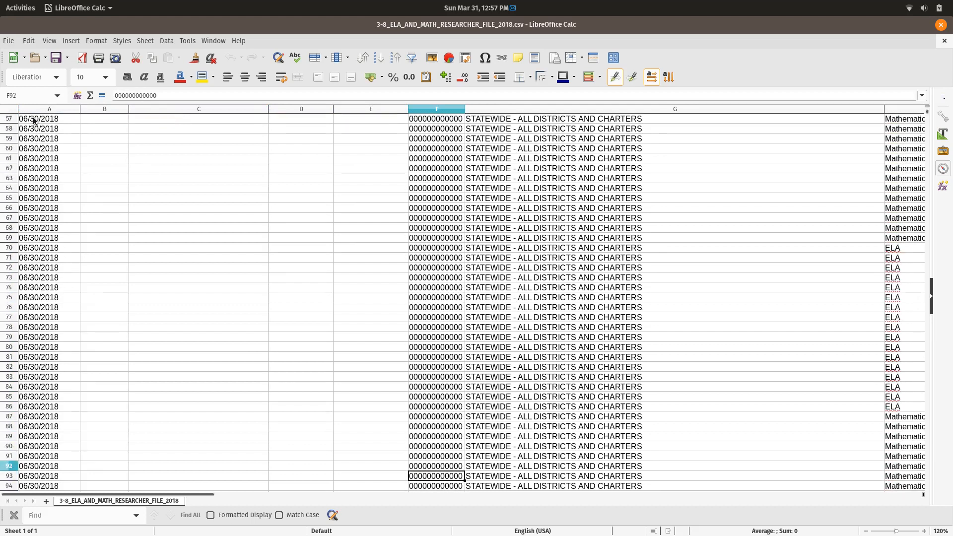
pyautogui.press('Up')
pyautogui.press('Up')
pyautogui.press('Up')
pyautogui.press('Up')
pyautogui.press('Up')
pyautogui.press('Up')
pyautogui.press('Up')
pyautogui.press('Up')
pyautogui.press('Up')
pyautogui.press('Up')
pyautogui.press('Up')
pyautogui.press('Up')
pyautogui.press('Up')
pyautogui.press('Up')
pyautogui.press('Up')
pyautogui.press('Up')
pyautogui.press('Up')
pyautogui.press('Up')
pyautogui.press('Up')
pyautogui.press('Up')
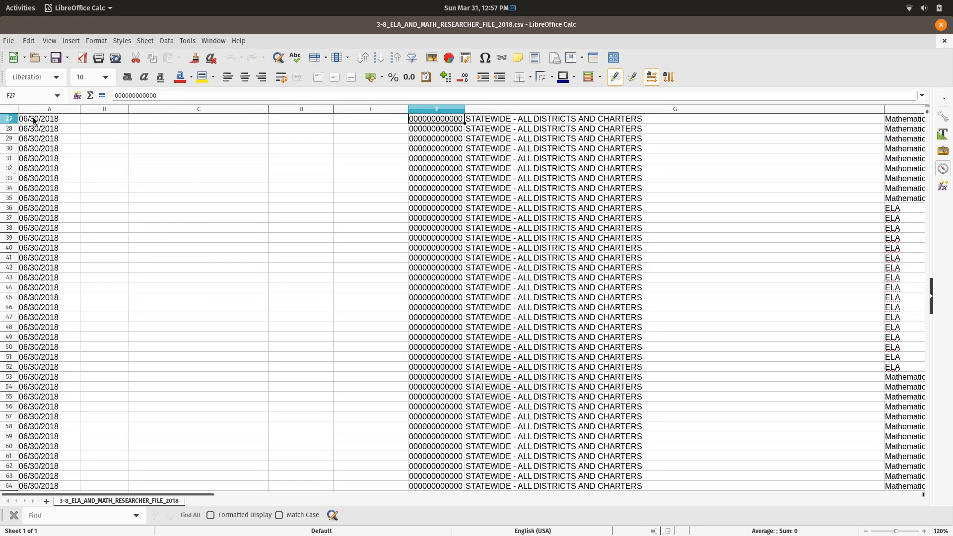
# - Examine the NAME and ITEM_SUBJECT_AREA headings and look down the subject area values
pyautogui.press('Right')
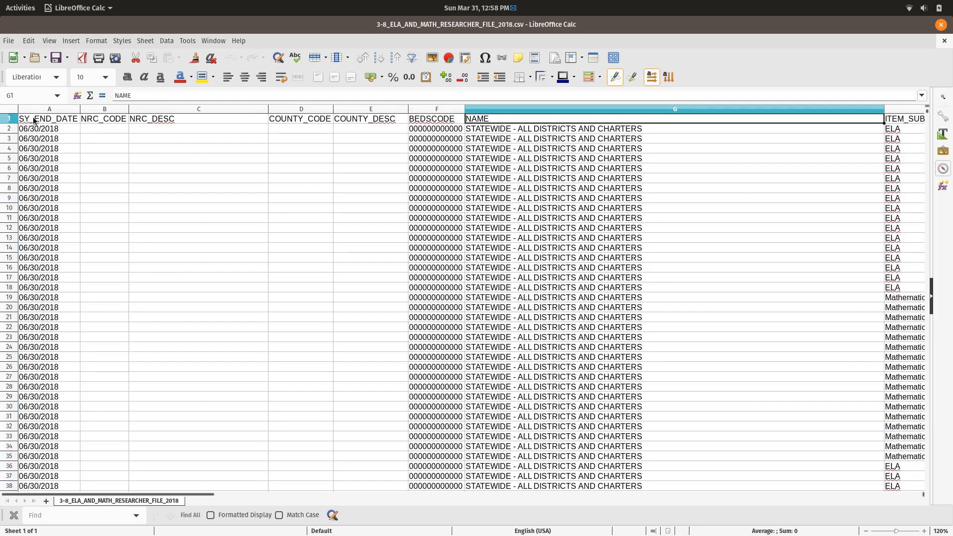
pyautogui.press('Right')
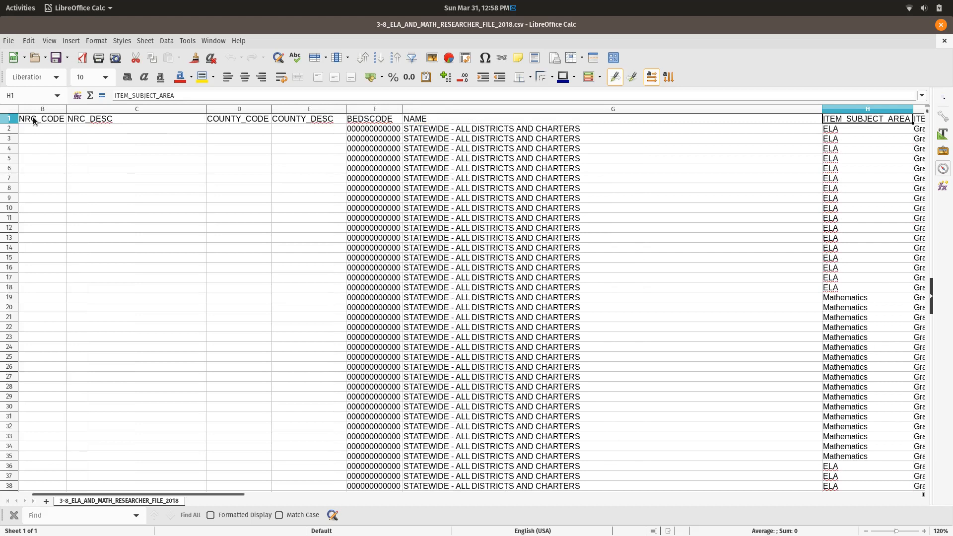
pyautogui.press('Down')
pyautogui.press('Down')
pyautogui.press('Down')
pyautogui.press('Down')
pyautogui.press('Down')
pyautogui.press('Down')
pyautogui.press('Down')
pyautogui.press('Down')
pyautogui.press('Down')
pyautogui.press('Down')
pyautogui.press('Down')
pyautogui.press('Down')
pyautogui.press('Down')
pyautogui.press('Down')
pyautogui.press('Down')
pyautogui.press('Down')
pyautogui.press('Down')
pyautogui.press('Down')
pyautogui.press('Down')
pyautogui.press('Down')
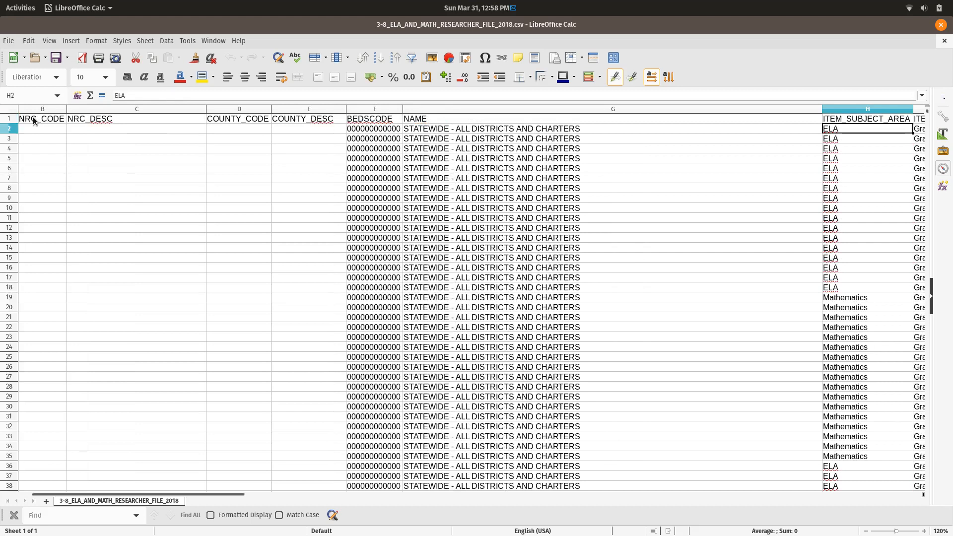
pyautogui.press('Down')
pyautogui.press('Down')
pyautogui.press('Down')
pyautogui.press('Down')
pyautogui.press('Down')
pyautogui.press('Down')
pyautogui.press('Down')
pyautogui.press('Down')
pyautogui.press('Down')
pyautogui.press('Down')
pyautogui.press('Down')
pyautogui.press('Down')
pyautogui.press('Down')
pyautogui.press('Down')
pyautogui.press('Down')
pyautogui.press('Down')
pyautogui.press('Down')
pyautogui.press('Down')
pyautogui.press('Down')
pyautogui.press('Down')
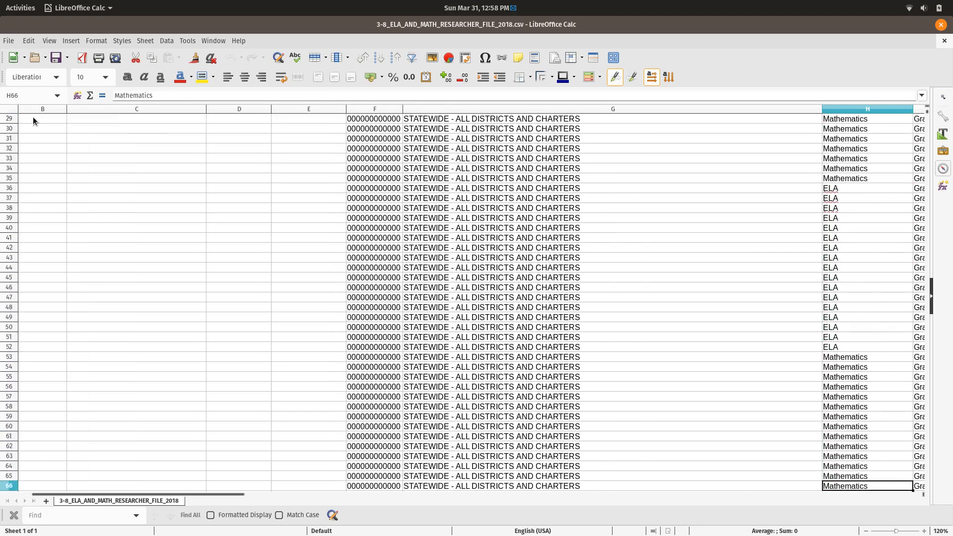
# - Look back up through the ELA and Mathematics blocks in the ITEM_SUBJECT_AREA column to the header row
pyautogui.press('Up')
pyautogui.press('Up')
pyautogui.press('Up')
pyautogui.press('Up')
pyautogui.press('Up')
pyautogui.press('Up')
pyautogui.press('Up')
pyautogui.press('Up')
pyautogui.press('Up')
pyautogui.press('Up')
pyautogui.press('Up')
pyautogui.press('Up')
pyautogui.press('Up')
pyautogui.press('Up')
pyautogui.press('Up')
pyautogui.press('Up')
pyautogui.press('Up')
pyautogui.press('Up')
pyautogui.press('Up')
pyautogui.press('Up')
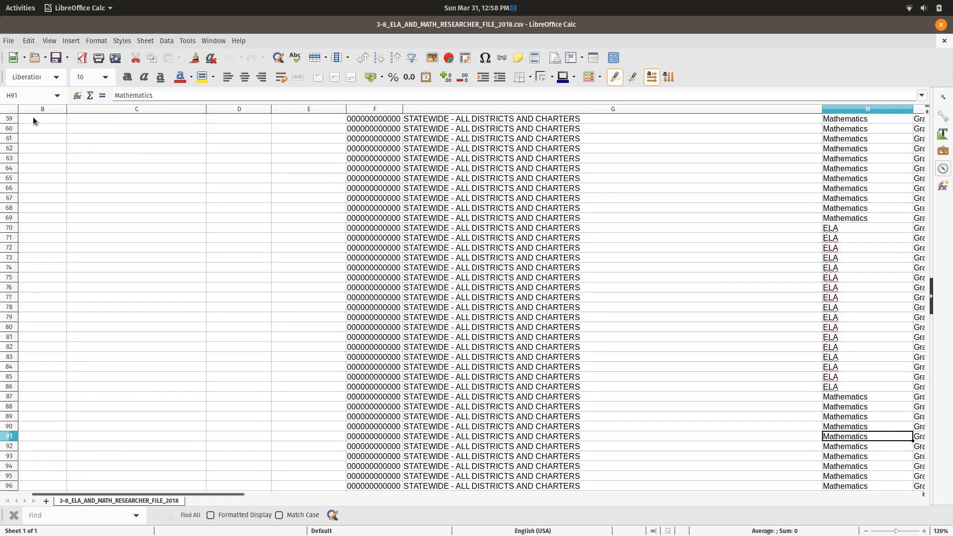
pyautogui.press('Up')
pyautogui.press('Up')
pyautogui.press('Up')
pyautogui.press('Up')
pyautogui.press('Up')
pyautogui.press('Up')
pyautogui.press('Up')
pyautogui.press('Up')
pyautogui.press('Up')
pyautogui.press('Up')
pyautogui.press('Up')
pyautogui.press('Up')
pyautogui.press('Up')
pyautogui.press('Up')
pyautogui.press('Up')
pyautogui.press('Up')
pyautogui.press('Up')
pyautogui.press('Up')
pyautogui.press('Up')
pyautogui.press('Up')
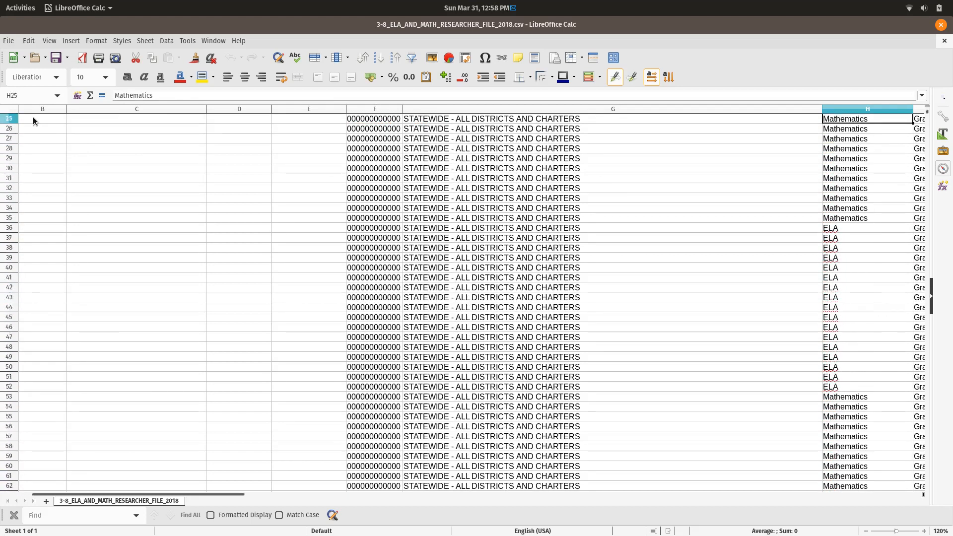
# - Examine the ITEM_DESC column, looking down its Grade 3 values and returning to the first data row
pyautogui.press('Right')
pyautogui.press('Down')
pyautogui.press('Down')
pyautogui.press('Down')
pyautogui.press('Down')
pyautogui.press('Down')
pyautogui.press('Down')
pyautogui.press('Down')
pyautogui.press('Down')
pyautogui.press('Down')
pyautogui.press('Down')
pyautogui.press('Down')
pyautogui.press('Down')
pyautogui.press('Down')
pyautogui.press('Down')
pyautogui.press('Down')
pyautogui.press('Down')
pyautogui.press('Down')
pyautogui.press('Down')
pyautogui.press('Down')
pyautogui.press('Down')
pyautogui.press('Down')
pyautogui.press('Down')
pyautogui.press('Down')
pyautogui.press('Down')
pyautogui.press('Down')
pyautogui.press('Down')
pyautogui.press('Down')
pyautogui.press('Down')
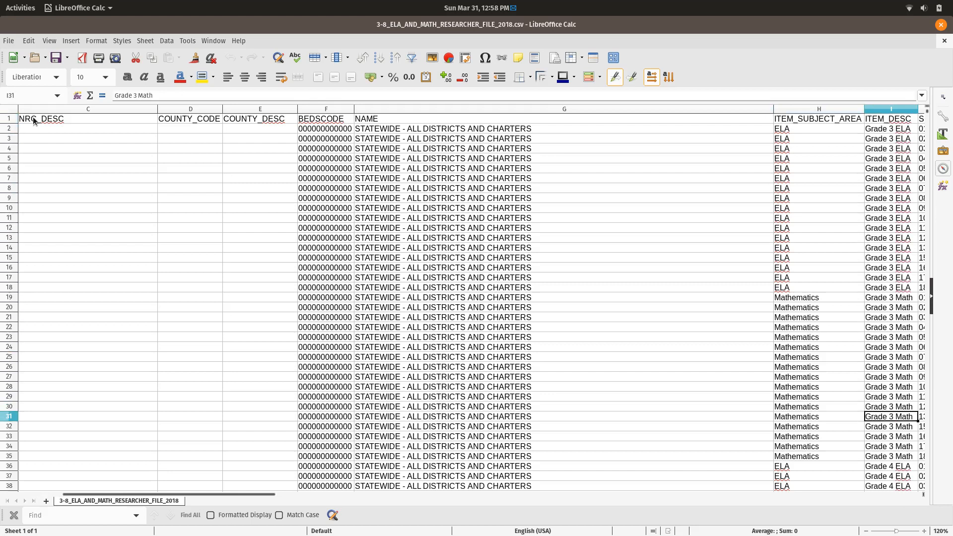
pyautogui.press('Up')
pyautogui.press('Up')
pyautogui.press('Up')
pyautogui.press('Up')
pyautogui.press('Up')
pyautogui.press('Up')
pyautogui.press('Up')
pyautogui.press('Up')
pyautogui.press('Up')
pyautogui.press('Up')
pyautogui.press('Up')
pyautogui.press('Up')
pyautogui.press('Up')
pyautogui.press('Up')
pyautogui.press('Up')
pyautogui.press('Up')
pyautogui.press('Up')
pyautogui.press('Up')
pyautogui.press('Up')
pyautogui.press('Up')
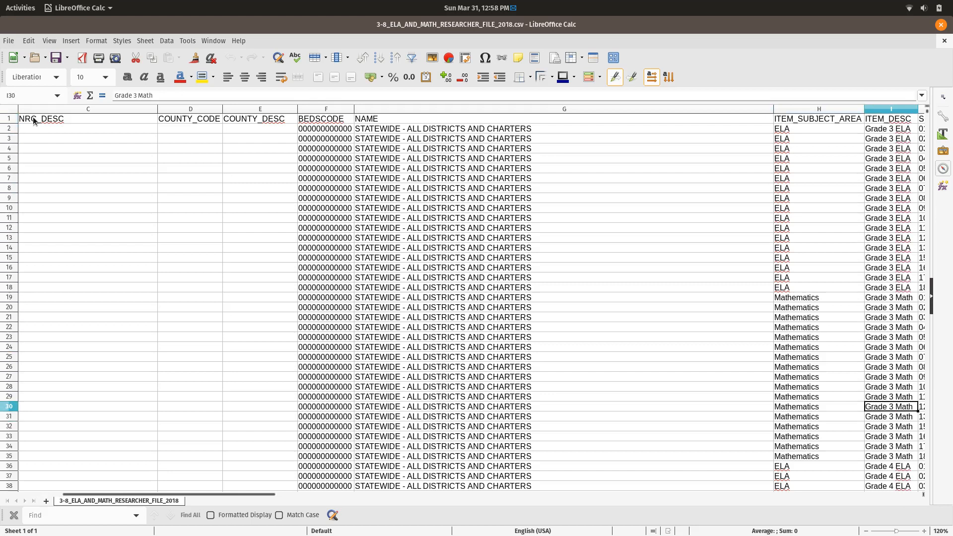
pyautogui.press('Up')
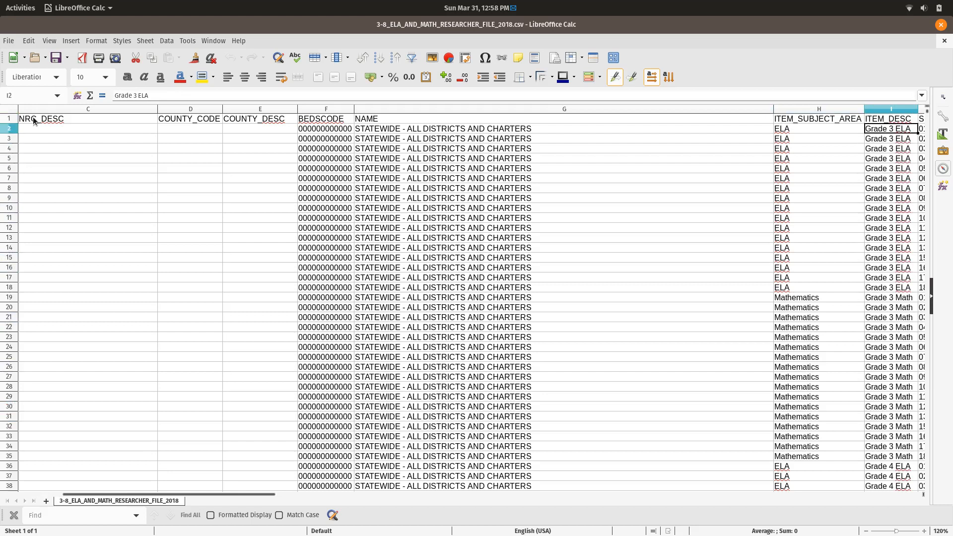
# - Trace the ITEM_DESC values from Grade 3 ELA through Grade 3 Math to Grade 4 ELA, and return to the header row
pyautogui.press('Down')
pyautogui.press('Down')
pyautogui.press('Down')
pyautogui.press('Down')
pyautogui.press('Down')
pyautogui.press('Down')
pyautogui.press('Down')
pyautogui.press('Down')
pyautogui.press('Down')
pyautogui.press('Down')
pyautogui.press('Down')
pyautogui.press('Down')
pyautogui.press('Down')
pyautogui.press('Down')
pyautogui.press('Down')
pyautogui.press('Down')
pyautogui.press('Down')
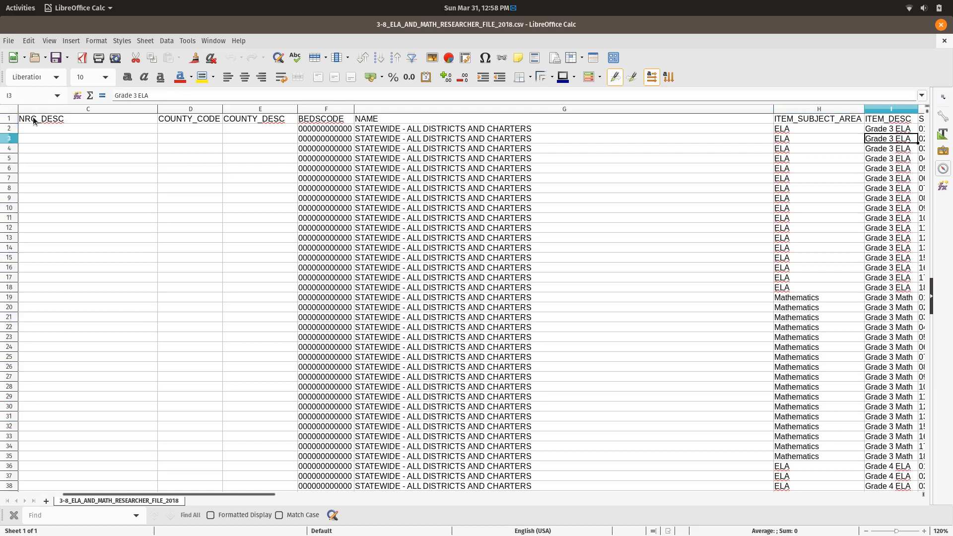
pyautogui.press('Down')
pyautogui.press('Down')
pyautogui.press('Down')
pyautogui.press('Down')
pyautogui.press('Down')
pyautogui.press('Down')
pyautogui.press('Down')
pyautogui.press('Down')
pyautogui.press('Down')
pyautogui.press('Down')
pyautogui.press('Down')
pyautogui.press('Down')
pyautogui.press('Down')
pyautogui.press('Down')
pyautogui.press('Down')
pyautogui.press('Down')
pyautogui.press('Down')
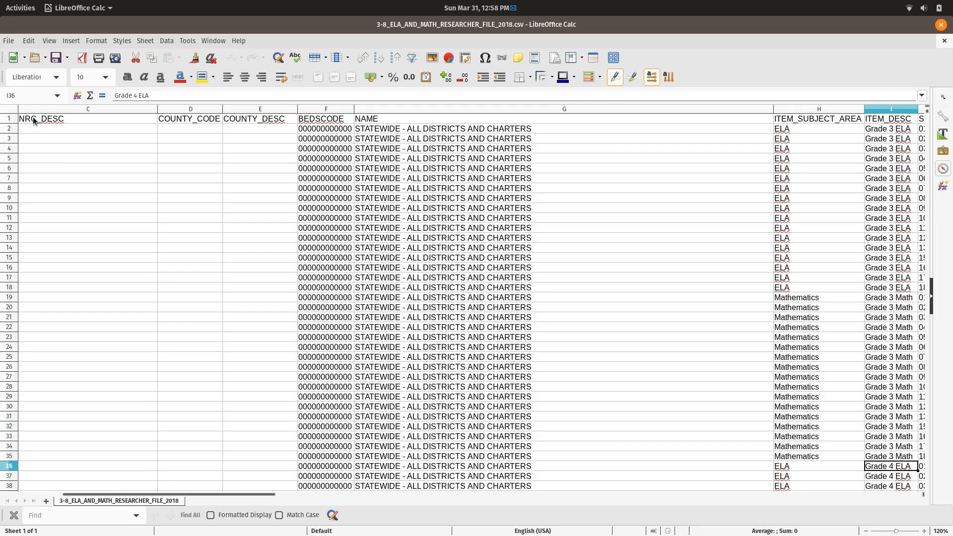
pyautogui.press('Up')
pyautogui.press('Up')
pyautogui.press('Up')
pyautogui.press('Up')
pyautogui.press('Up')
pyautogui.press('Up')
pyautogui.press('Up')
pyautogui.press('Up')
pyautogui.press('Up')
pyautogui.press('Up')
pyautogui.press('Up')
pyautogui.press('Up')
pyautogui.press('Up')
pyautogui.press('Up')
pyautogui.press('Up')
pyautogui.press('Up')
pyautogui.press('Up')
pyautogui.press('Up')
pyautogui.press('Up')
pyautogui.press('Up')
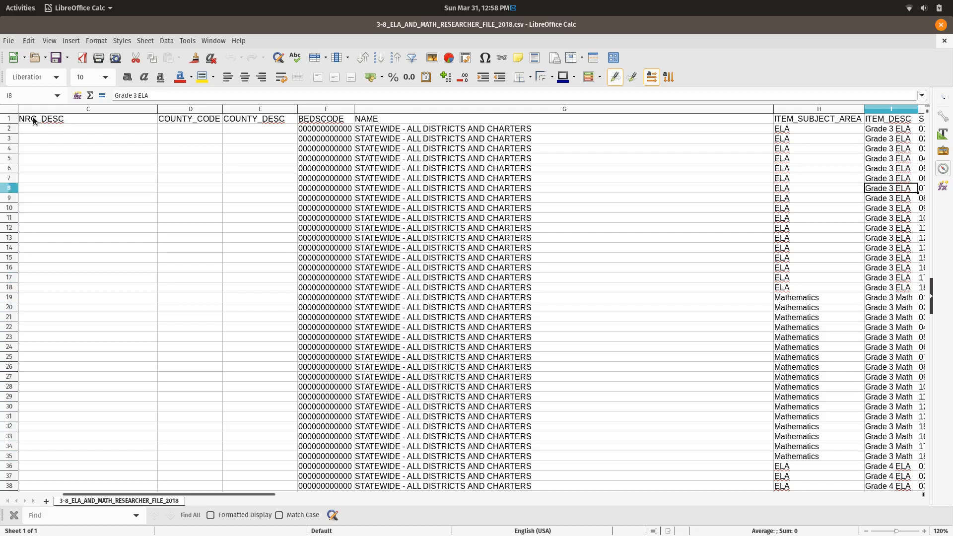
# - Examine the SUBGROUP_CODE and SUBGROUP_NAME headings and go through the subgroup names from All Students to Not English Language Learner
pyautogui.press('Right')
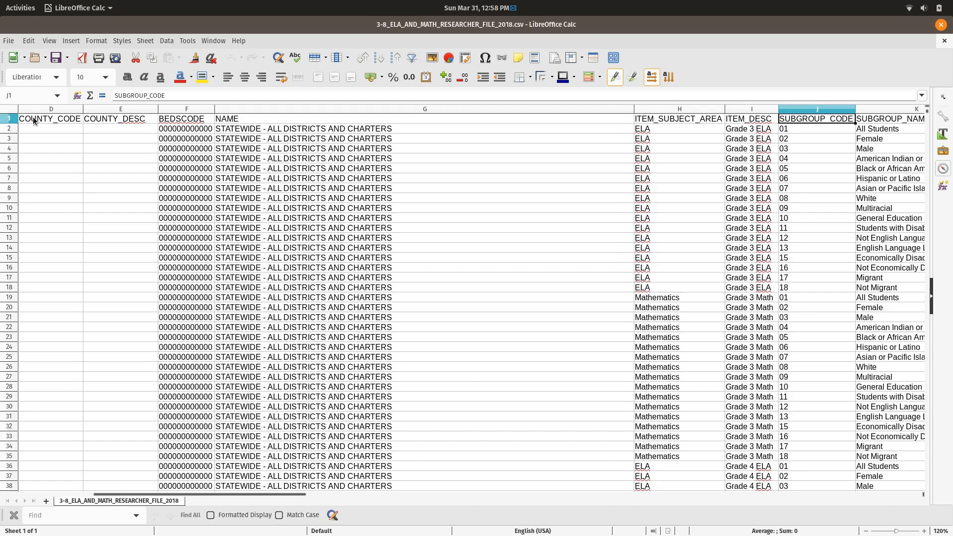
pyautogui.press('Right')
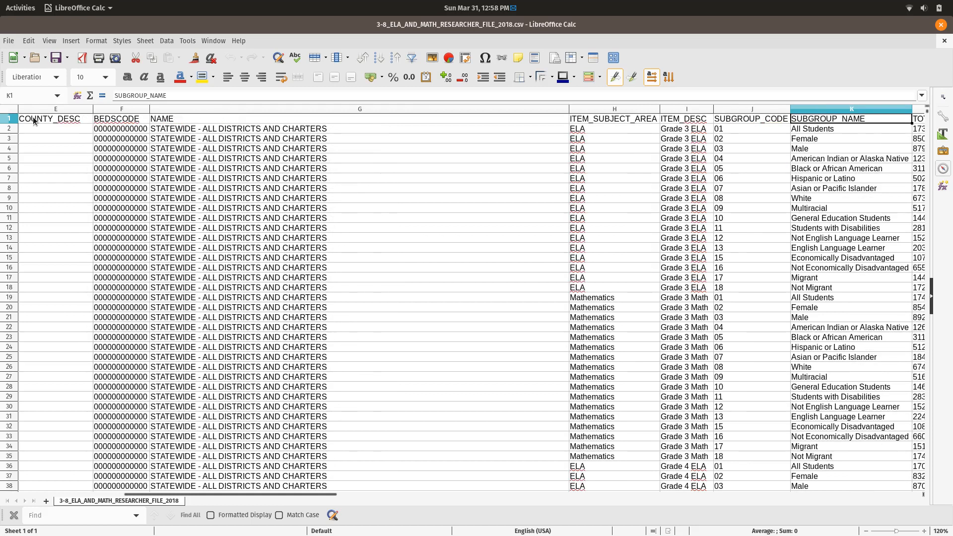
pyautogui.press('Down')
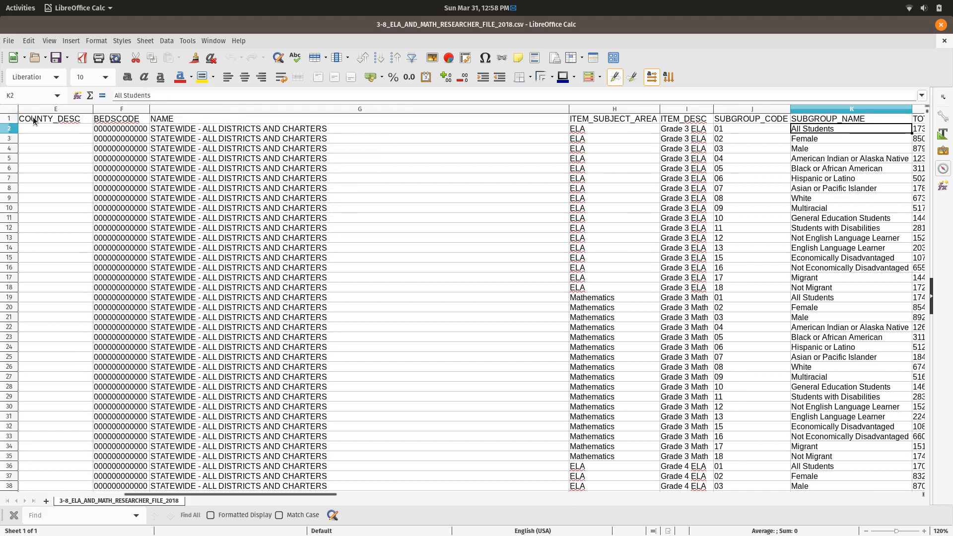
pyautogui.press('Down')
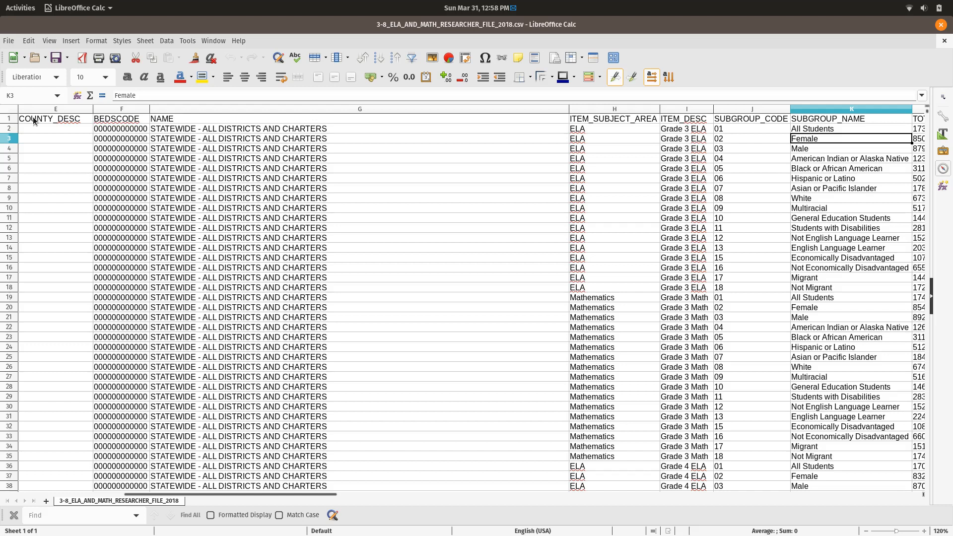
pyautogui.press('Down')
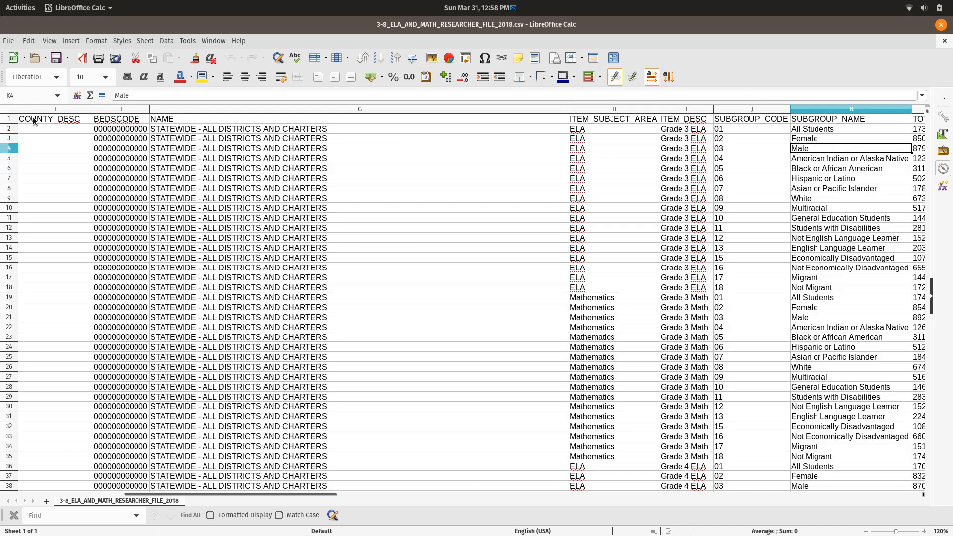
pyautogui.press('Down')
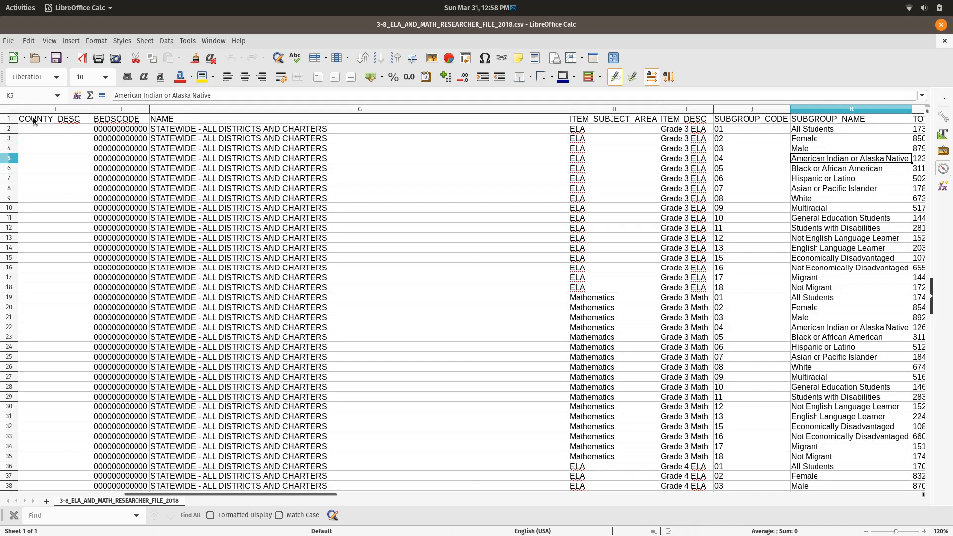
pyautogui.press('Down')
pyautogui.press('Down')
pyautogui.press('Down')
pyautogui.press('Down')
pyautogui.press('Down')
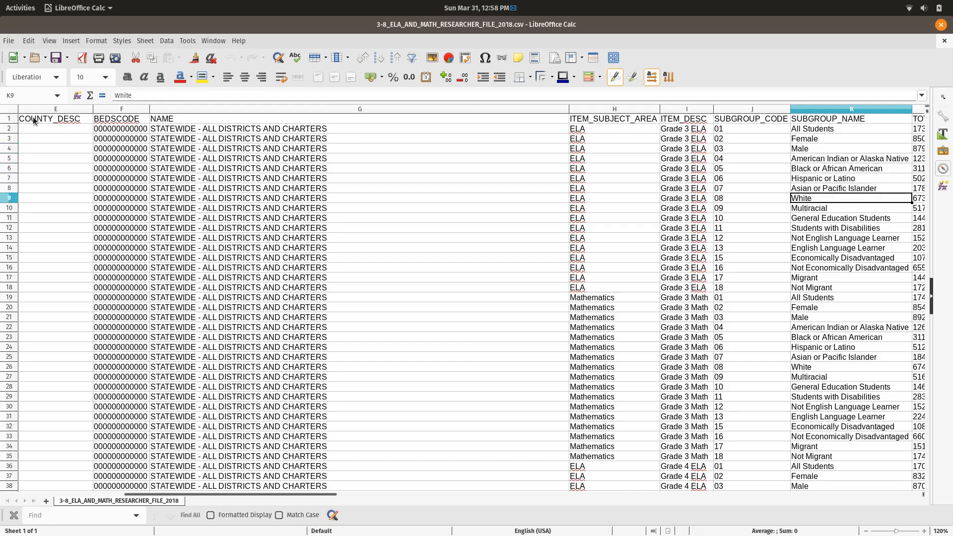
pyautogui.press('Down')
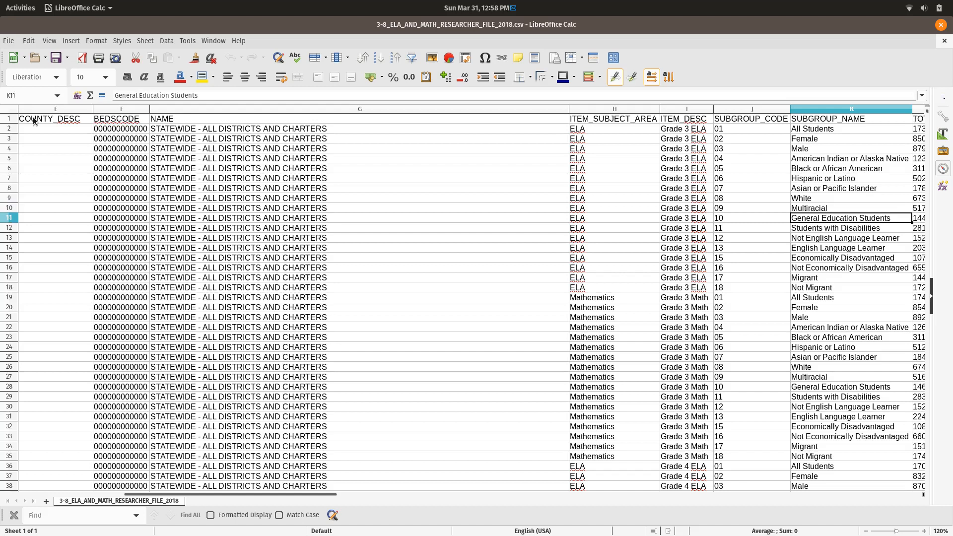
pyautogui.press('Down')
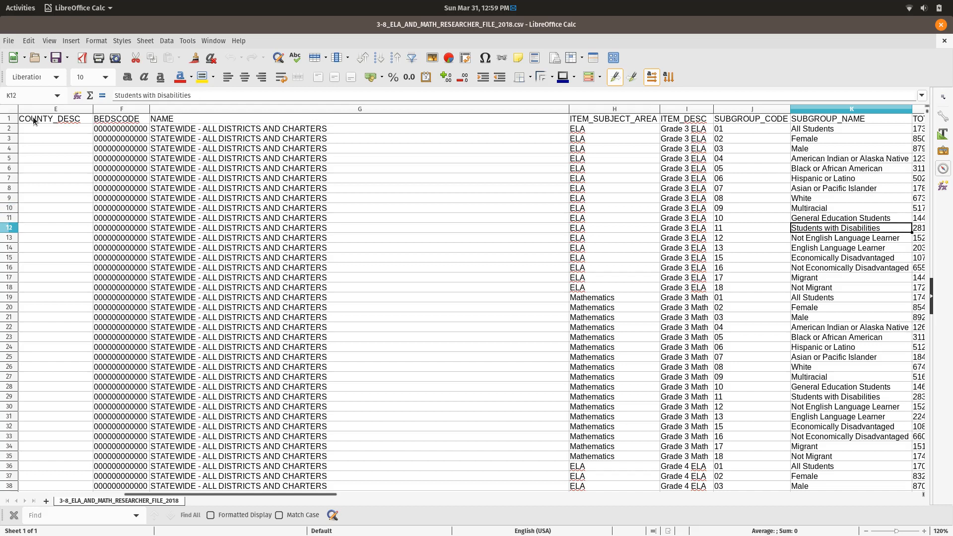
pyautogui.press('Down')
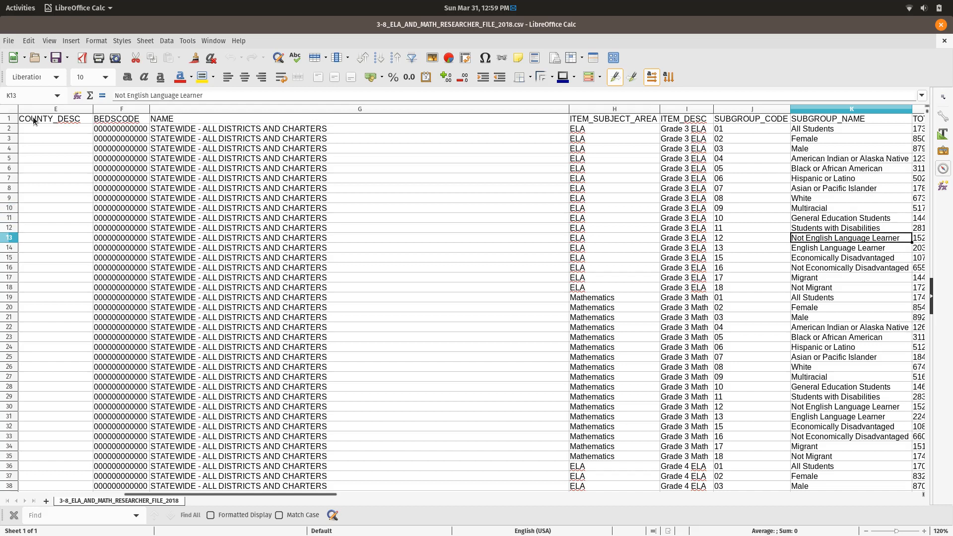
# - Go through the remaining SUBGROUP_NAME entries below Not English Language Learner and return to the column's header
pyautogui.press('Down')
pyautogui.press('Down')
pyautogui.press('Down')
pyautogui.press('Up')
pyautogui.press('Up')
pyautogui.press('Up')
pyautogui.press('Up')
pyautogui.press('Up')
pyautogui.press('Up')
pyautogui.press('Up')
pyautogui.press('Up')
pyautogui.press('Up')
pyautogui.press('Up')
pyautogui.press('Up')
pyautogui.press('Up')
pyautogui.press('Up')
pyautogui.press('Up')
pyautogui.press('Up')
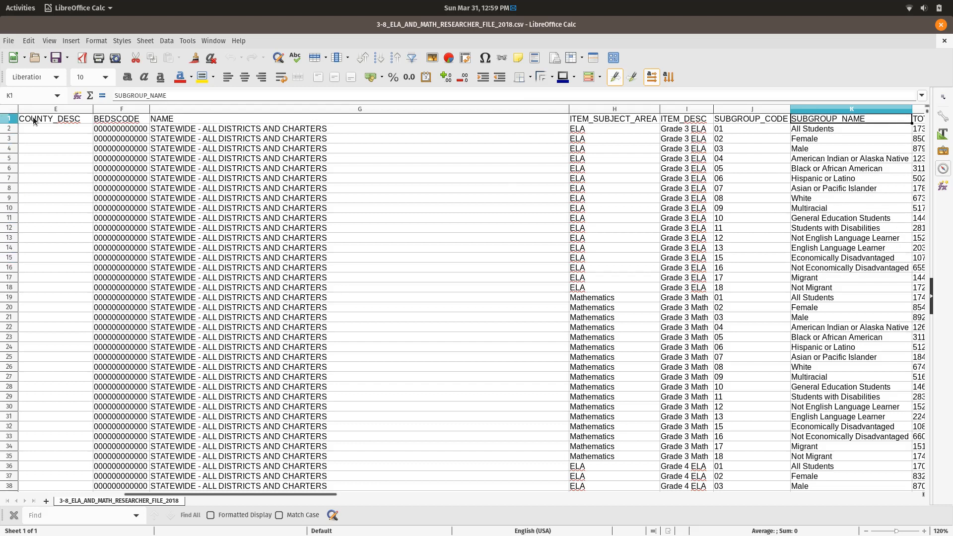
# - Examine the TOTAL_TESTED, L1_COUNT and L1_PCT columns for the Grade 3 ELA All Students row
pyautogui.press('Right')
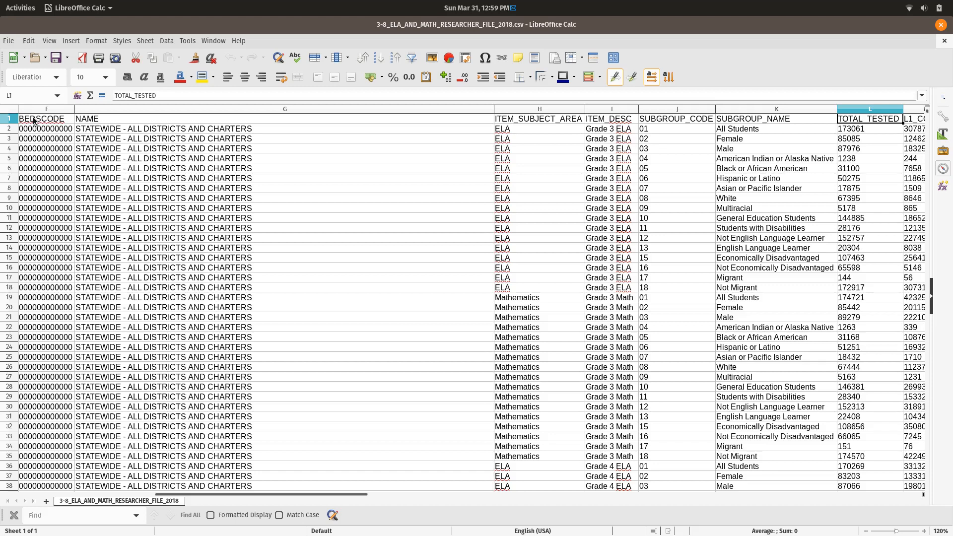
pyautogui.press('Down')
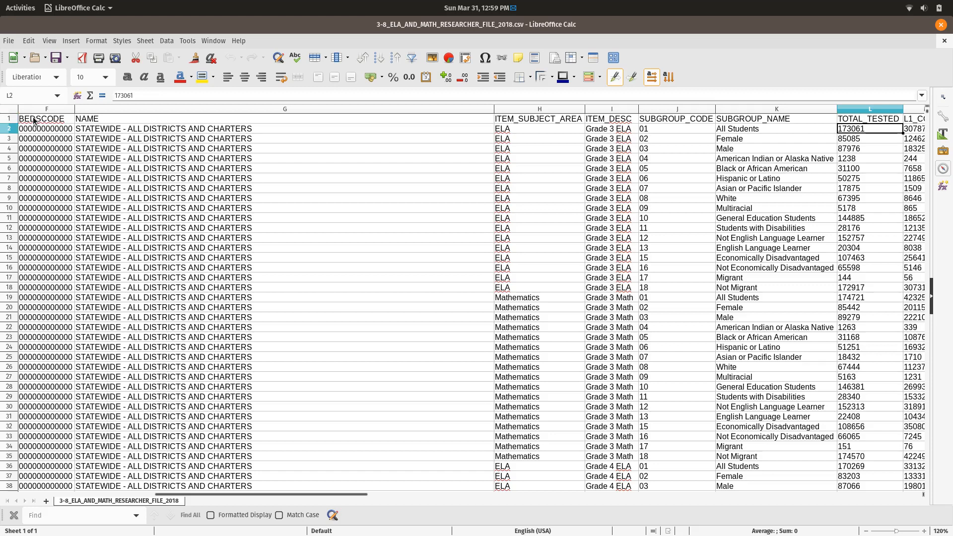
pyautogui.press('Right')
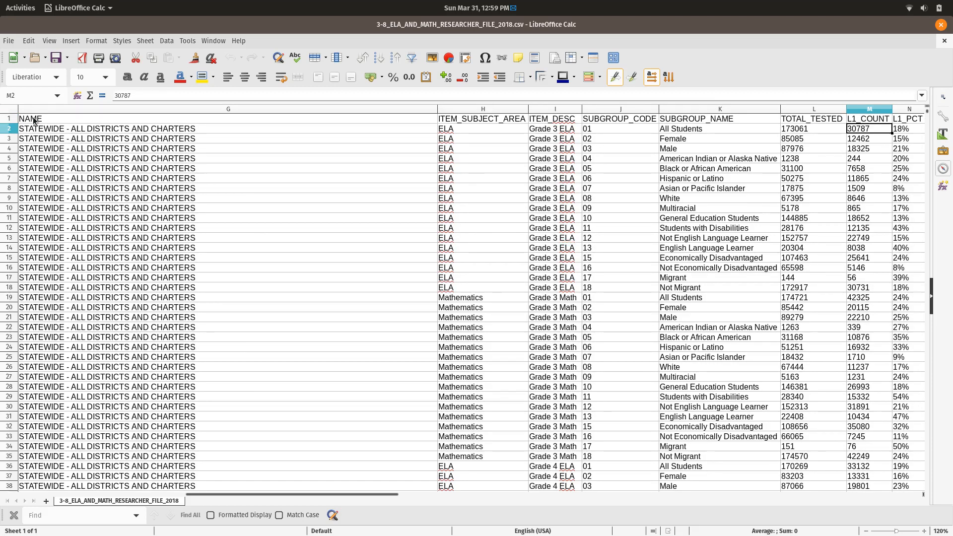
pyautogui.press('Right')
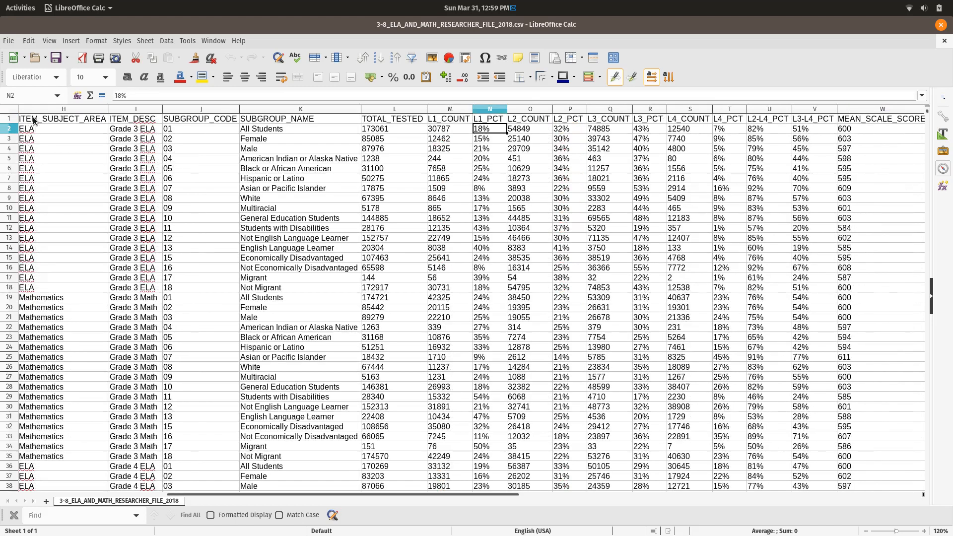
# - Look back across the All Students row to ITEM_SUBJECT_AREA and settle on the first Grade 3 ELA value in ITEM_DESC
pyautogui.press('Left')
pyautogui.press('Left')
pyautogui.press('Left')
pyautogui.press('Left')
pyautogui.press('Left')
pyautogui.press('Left')
pyautogui.press('Left')
pyautogui.press('Left')
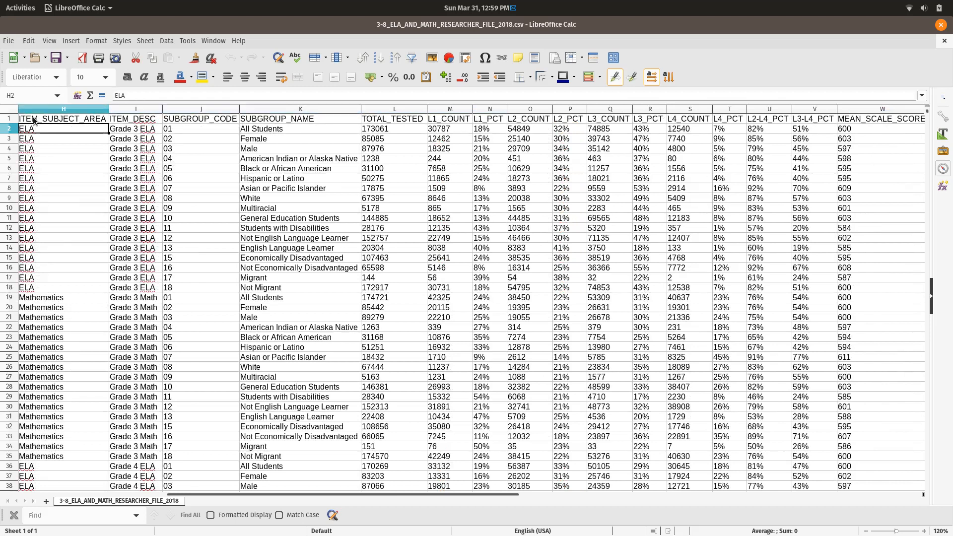
pyautogui.press('Right')
pyautogui.press('Right')
pyautogui.press('Right')
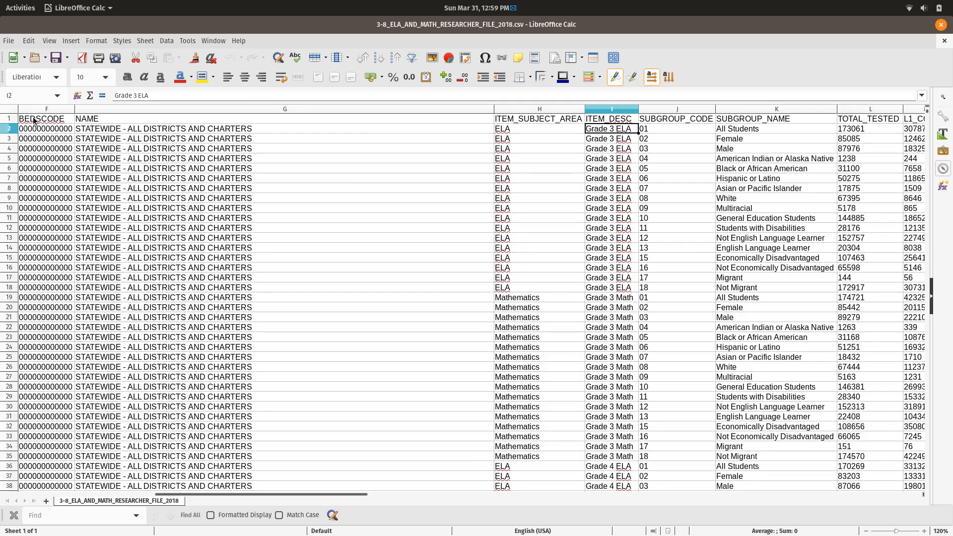
# - Trace the ITEM_DESC values downward from Grade 3 ELA through the statewide rows of the higher grades
pyautogui.press('Down')
pyautogui.press('Down')
pyautogui.press('Down')
pyautogui.press('Down')
pyautogui.press('Down')
pyautogui.press('Down')
pyautogui.press('Down')
pyautogui.press('Down')
pyautogui.press('Down')
pyautogui.press('Down')
pyautogui.press('Down')
pyautogui.press('Down')
pyautogui.press('Down')
pyautogui.press('Down')
pyautogui.press('Down')
pyautogui.press('Down')
pyautogui.press('Down')
pyautogui.press('Down')
pyautogui.press('Down')
pyautogui.press('Down')
pyautogui.press('Down')
pyautogui.press('Down')
pyautogui.press('Down')
pyautogui.press('Down')
pyautogui.press('Down')
pyautogui.press('Down')
pyautogui.press('Down')
pyautogui.press('Down')
pyautogui.press('Down')
pyautogui.press('Down')
pyautogui.press('Down')
pyautogui.press('Down')
pyautogui.press('Down')
pyautogui.press('Down')
pyautogui.press('Down')
pyautogui.press('Down')
pyautogui.press('Down')
pyautogui.press('Down')
pyautogui.press('Down')
pyautogui.press('Down')
pyautogui.press('Down')
pyautogui.press('Down')
pyautogui.press('Down')
pyautogui.press('Down')
pyautogui.press('Down')
pyautogui.press('Down')
pyautogui.press('Down')
pyautogui.press('Down')
pyautogui.press('Down')
pyautogui.press('Down')
pyautogui.press('Down')
pyautogui.press('Down')
pyautogui.press('Down')
pyautogui.press('Down')
pyautogui.press('Down')
pyautogui.press('Down')
pyautogui.press('Down')
pyautogui.press('Down')
pyautogui.press('Down')
pyautogui.press('Down')
# - Examine where the ITEM_DESC column changes from Grade 5 Math to Grade 6 ELA
pyautogui.press('Up')
pyautogui.press('Up')
pyautogui.press('Up')
pyautogui.press('Up')
pyautogui.press('Up')
pyautogui.press('Up')
pyautogui.press('Up')
pyautogui.press('Up')
pyautogui.press('Up')
pyautogui.press('Up')
pyautogui.press('Up')
pyautogui.press('Up')
pyautogui.press('Up')
pyautogui.press('Up')
pyautogui.press('Up')
pyautogui.press('Up')
pyautogui.press('Up')
pyautogui.press('Up')
pyautogui.press('Up')
pyautogui.press('Up')
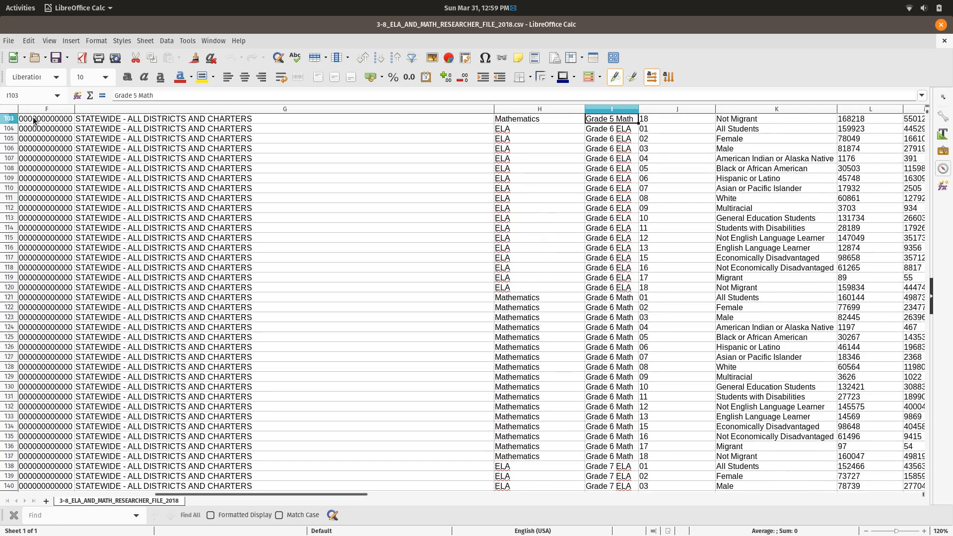
pyautogui.press('Up')
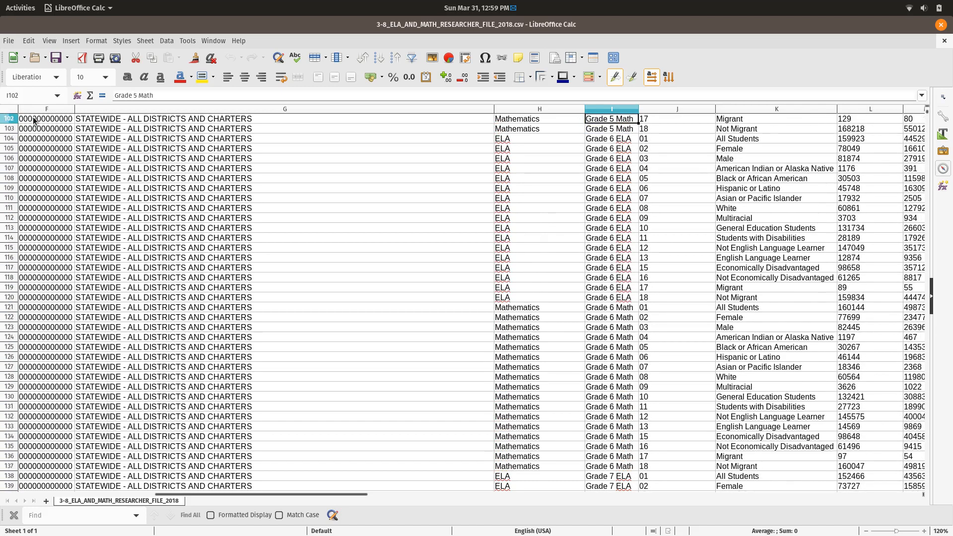
pyautogui.press('Down')
pyautogui.press('Down')
pyautogui.press('Down')
pyautogui.press('Down')
pyautogui.press('Down')
pyautogui.press('Down')
# - Trace the ITEM_DESC values back upward from the Grade 6 ELA rows to the column header
pyautogui.press('Up')
pyautogui.press('Up')
pyautogui.press('Up')
pyautogui.press('Up')
pyautogui.press('Up')
pyautogui.press('Up')
pyautogui.press('Up')
pyautogui.press('Up')
pyautogui.press('Up')
pyautogui.press('Up')
pyautogui.press('Up')
pyautogui.press('Up')
pyautogui.press('Up')
pyautogui.press('Up')
pyautogui.press('Up')
pyautogui.press('Up')
pyautogui.press('Up')
pyautogui.press('Up')
pyautogui.press('Up')
pyautogui.press('Up')
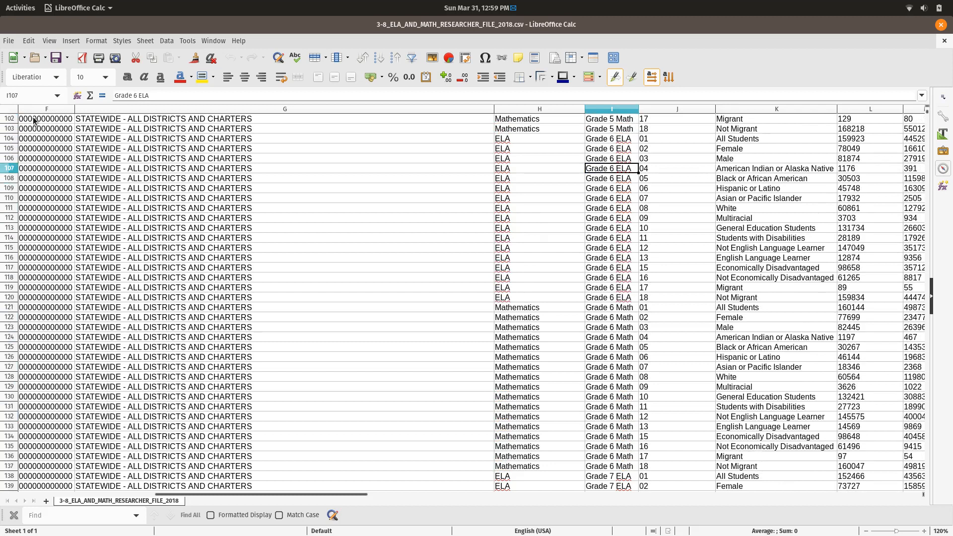
pyautogui.press('Up')
pyautogui.press('Up')
pyautogui.press('Up')
pyautogui.press('Up')
pyautogui.press('Up')
pyautogui.press('Up')
pyautogui.press('Up')
pyautogui.press('Up')
pyautogui.press('Up')
pyautogui.press('Up')
pyautogui.press('Up')
pyautogui.press('Up')
pyautogui.press('Up')
pyautogui.press('Up')
pyautogui.press('Up')
pyautogui.press('Up')
pyautogui.press('Up')
pyautogui.press('Up')
pyautogui.press('Up')
pyautogui.press('Up')
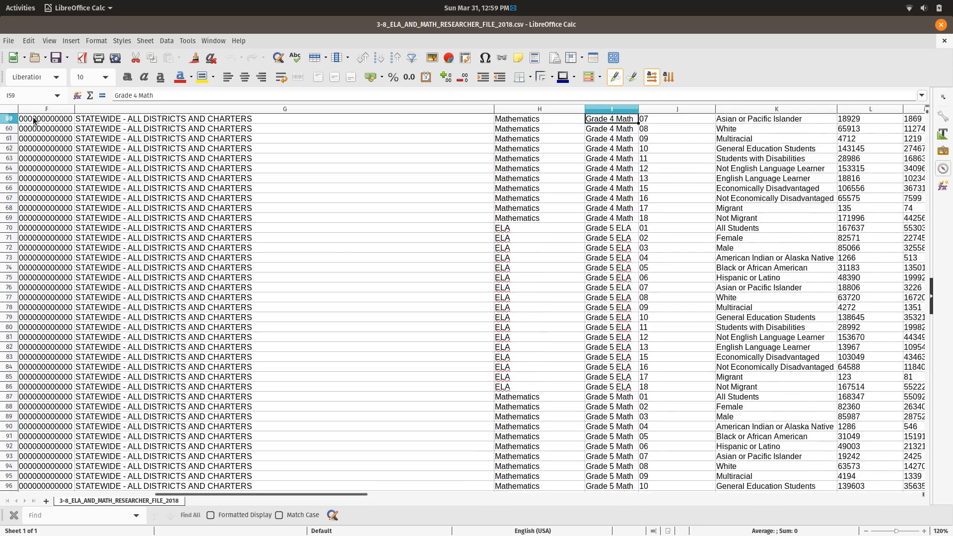
pyautogui.press('Up')
pyautogui.press('Up')
pyautogui.press('Up')
pyautogui.press('Up')
pyautogui.press('Up')
pyautogui.press('Up')
pyautogui.press('Up')
pyautogui.press('Up')
pyautogui.press('Up')
pyautogui.press('Up')
pyautogui.press('Up')
pyautogui.press('Up')
pyautogui.press('Up')
pyautogui.press('Up')
pyautogui.press('Up')
pyautogui.press('Up')
pyautogui.press('Up')
pyautogui.press('Up')
pyautogui.press('Up')
pyautogui.press('Up')
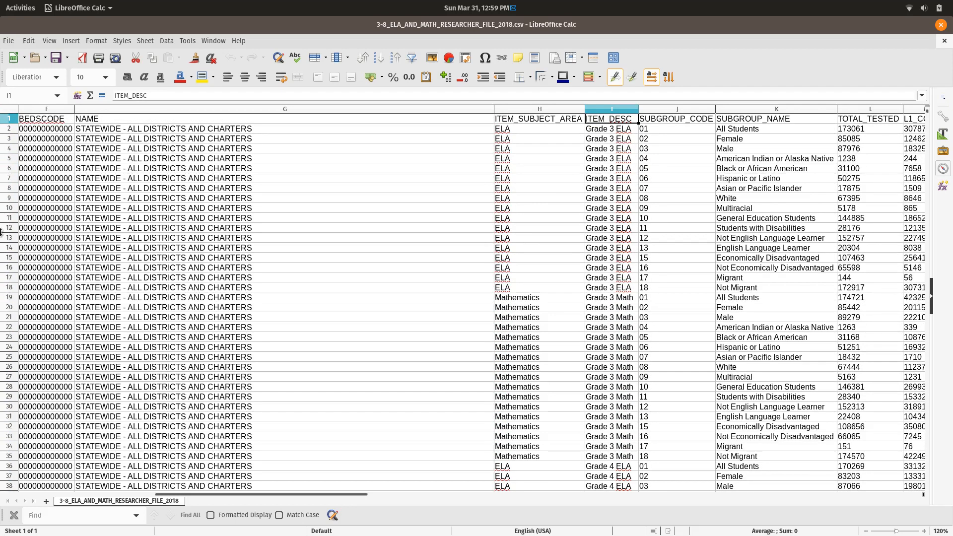
# - Sort all rows below the header row by column I (ITEM_DESC) in ascending order
pyautogui.hotkey('ctrl', 'a')
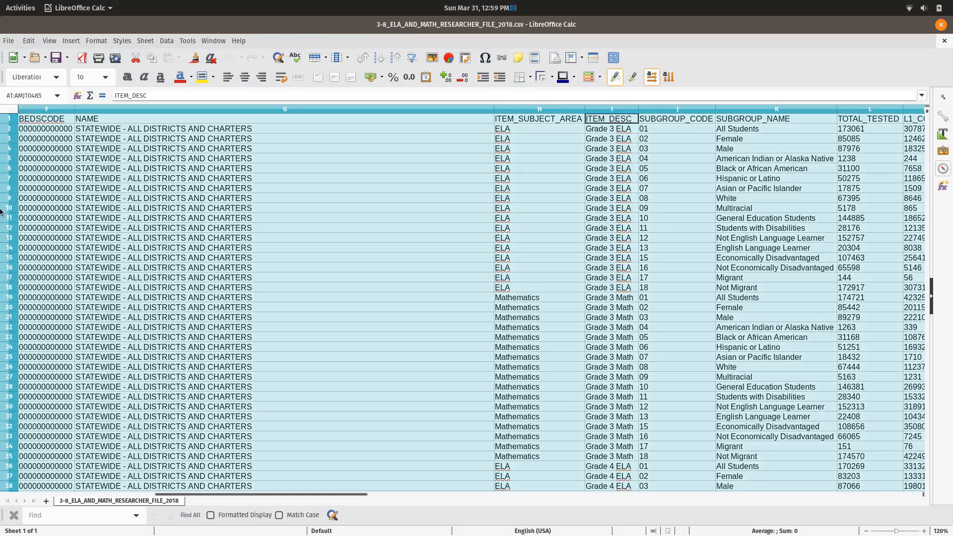
pyautogui.click(7, 120)
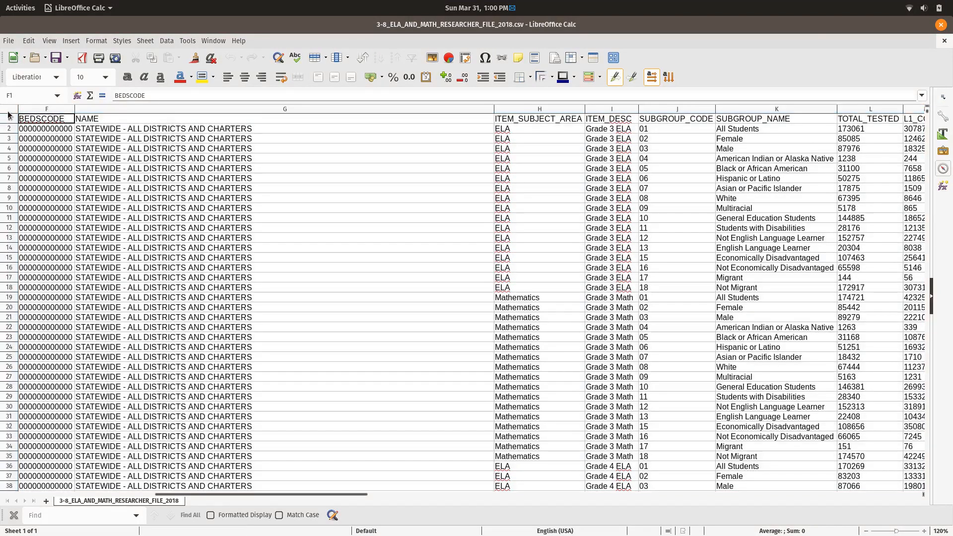
pyautogui.click(8, 112)
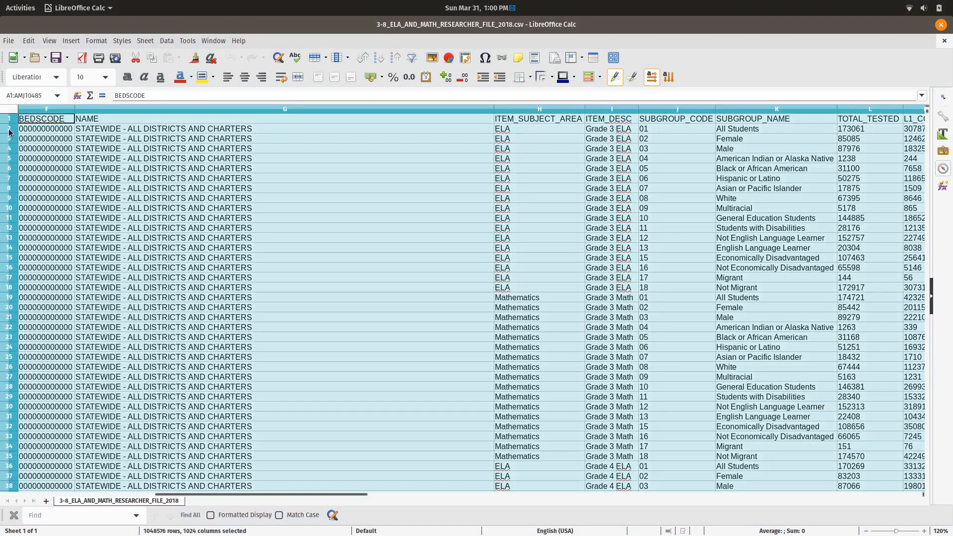
pyautogui.keyDown('ctrl'); pyautogui.click(9, 119); pyautogui.keyUp('ctrl')
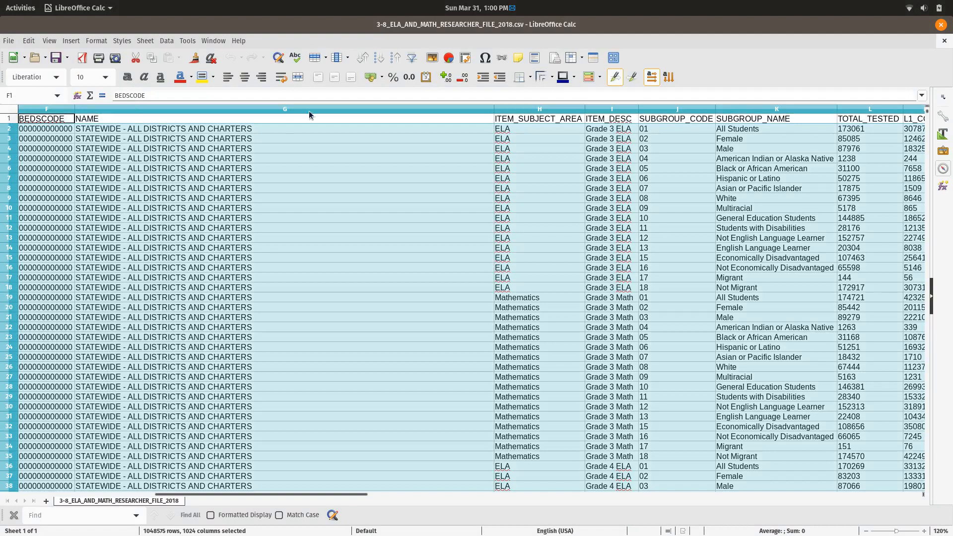
pyautogui.click(166, 43)
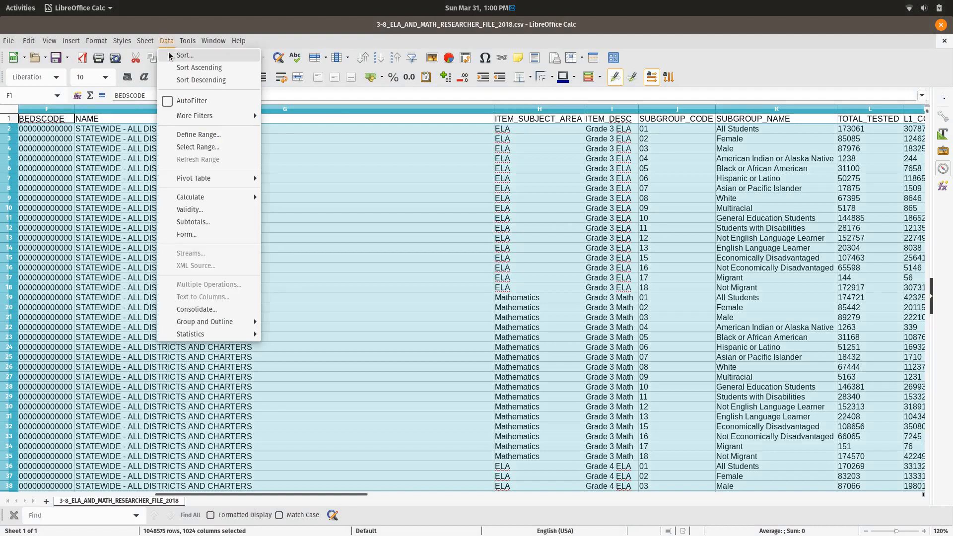
pyautogui.click(184, 55)
pyautogui.moveTo(421, 129); pyautogui.dragTo(272, 133)
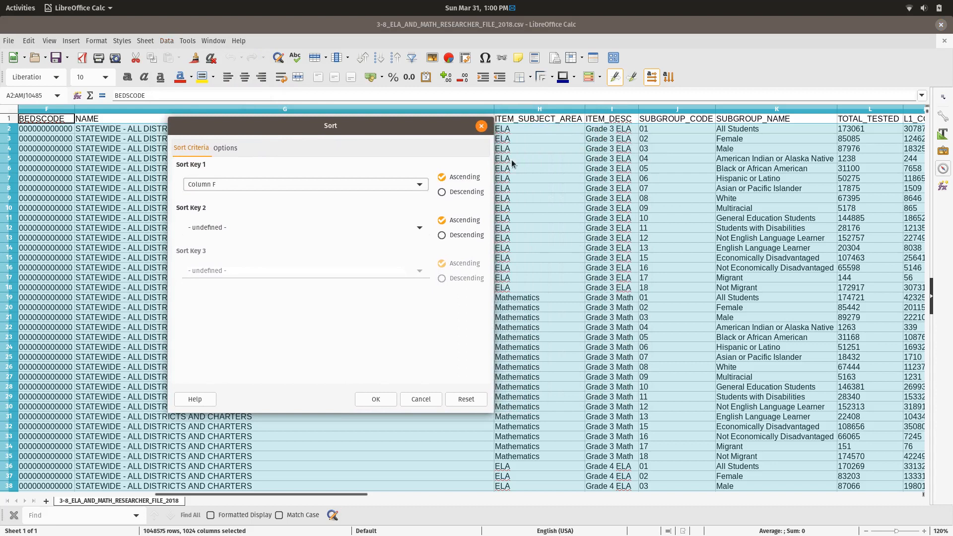
pyautogui.click(399, 186)
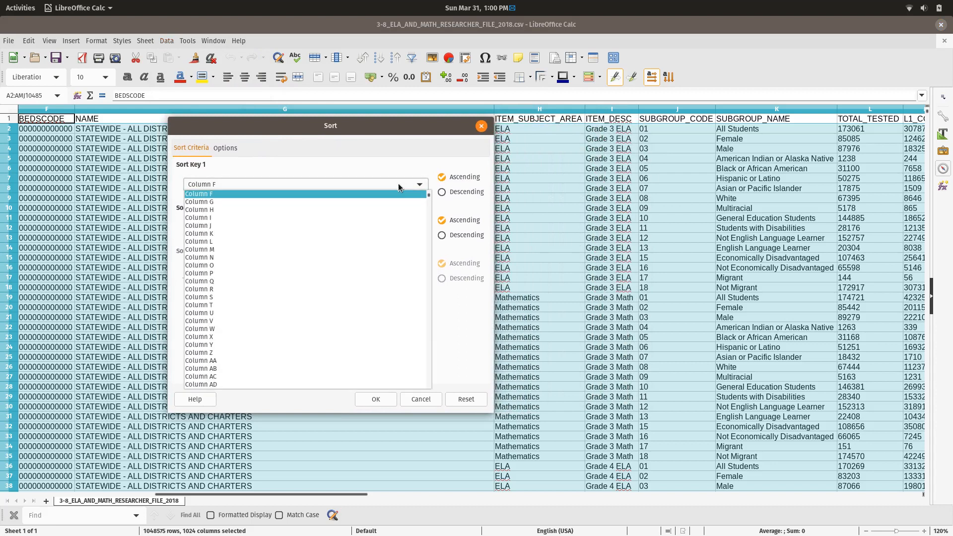
pyautogui.click(376, 218)
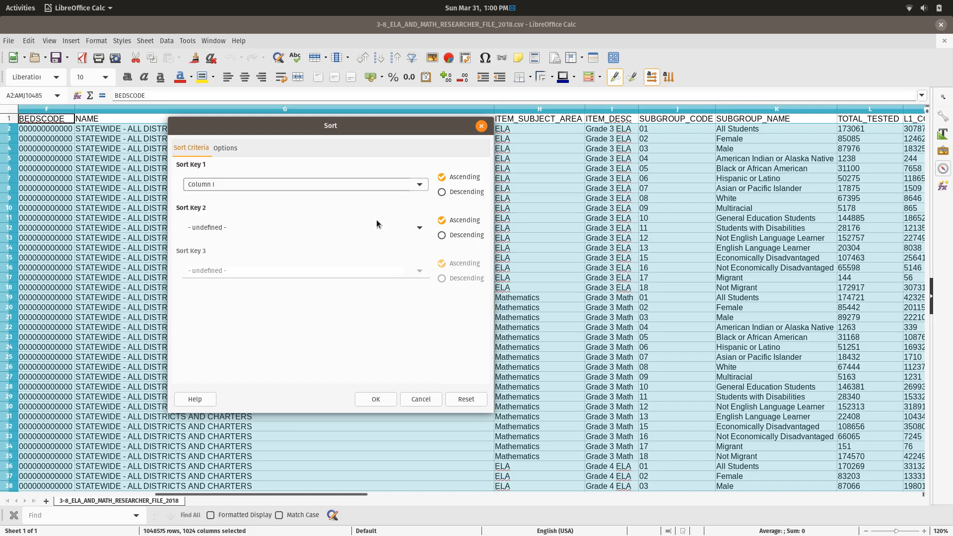
pyautogui.click(376, 399)
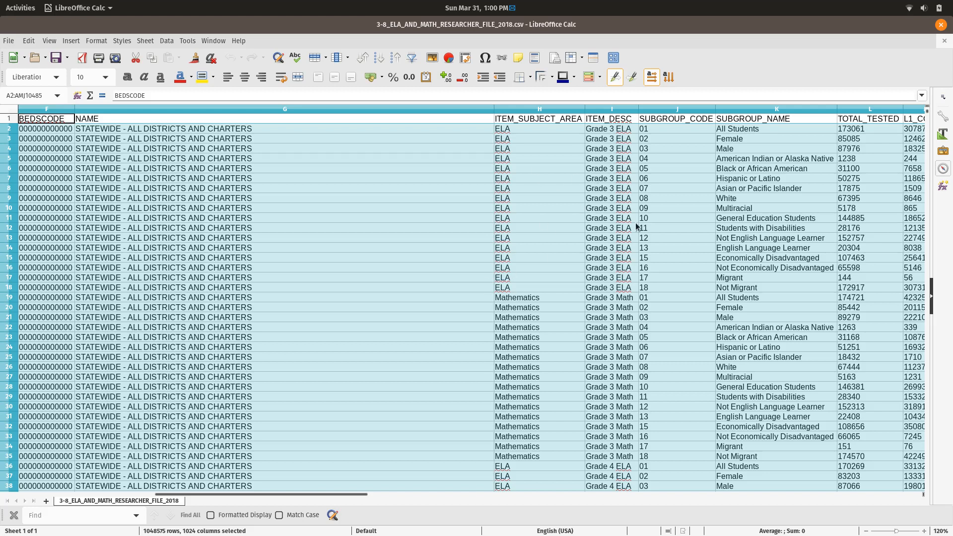
# - Examine how the sorted rows are grouped across the NRC_DESC, NAME and ITEM_DESC columns
pyautogui.click(758, 271)
pyautogui.scroll(-16, 758, 271)
pyautogui.hscroll(-3, 758, 271)
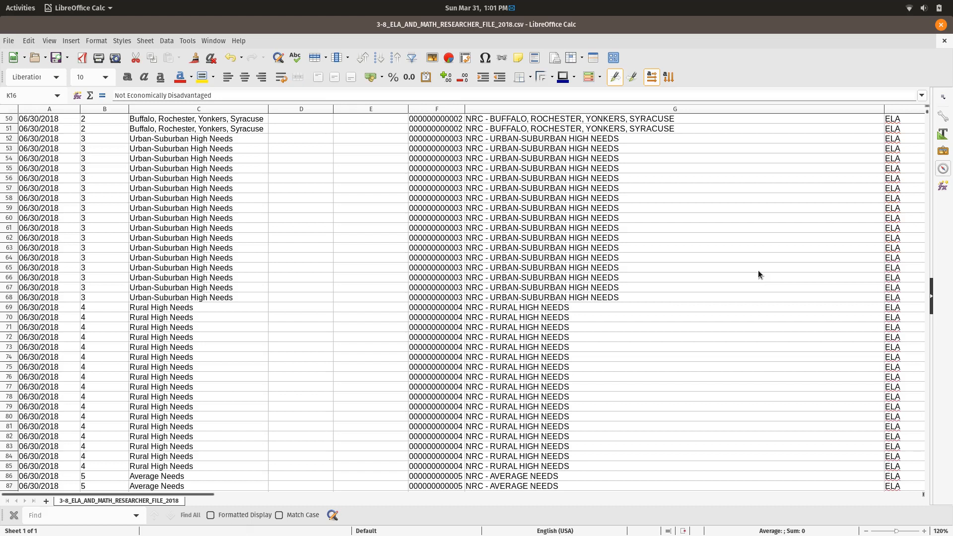
pyautogui.scroll(16, 757, 270)
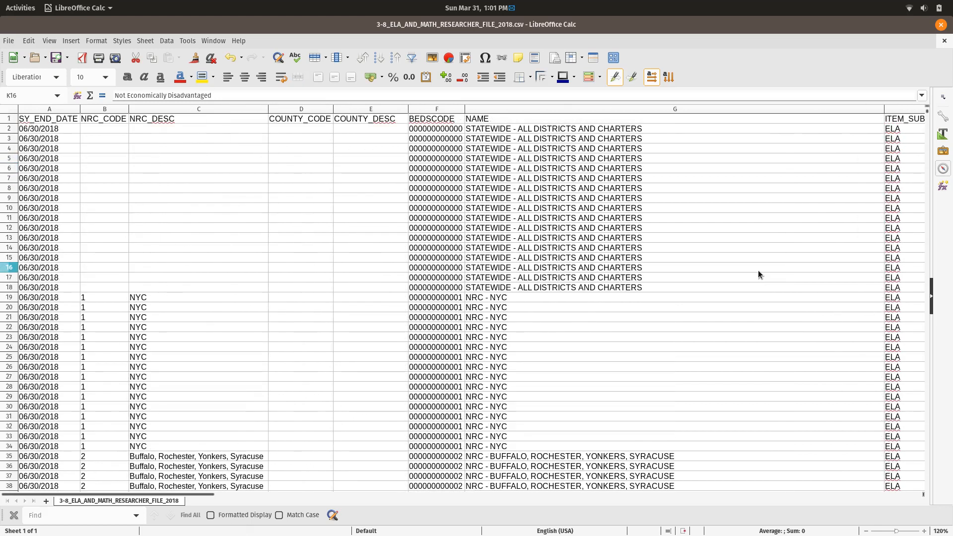
pyautogui.hscroll(4, 757, 270)
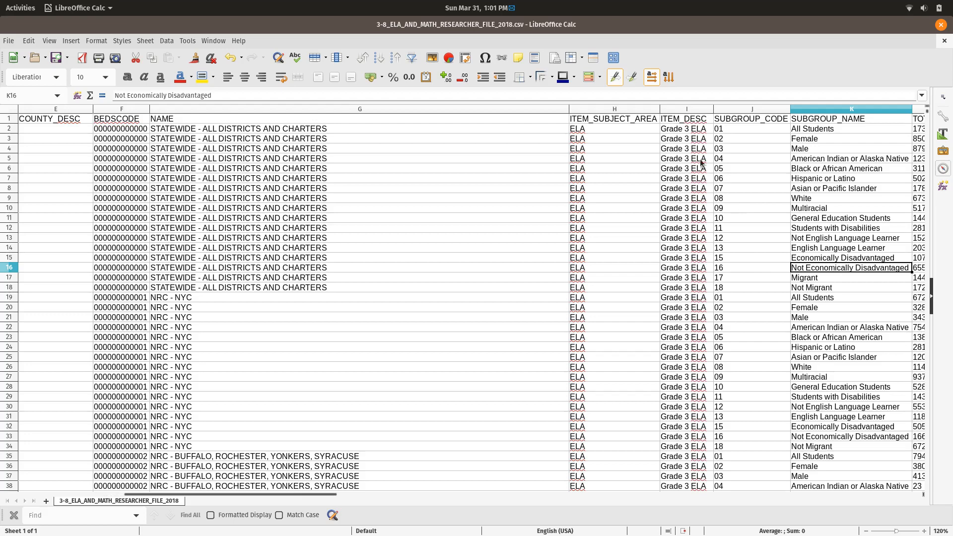
pyautogui.hscroll(-4, 688, 158)
pyautogui.scroll(-3, 689, 157)
pyautogui.scroll(3, 689, 157)
pyautogui.hscroll(9, 689, 158)
pyautogui.hscroll(-8, 689, 158)
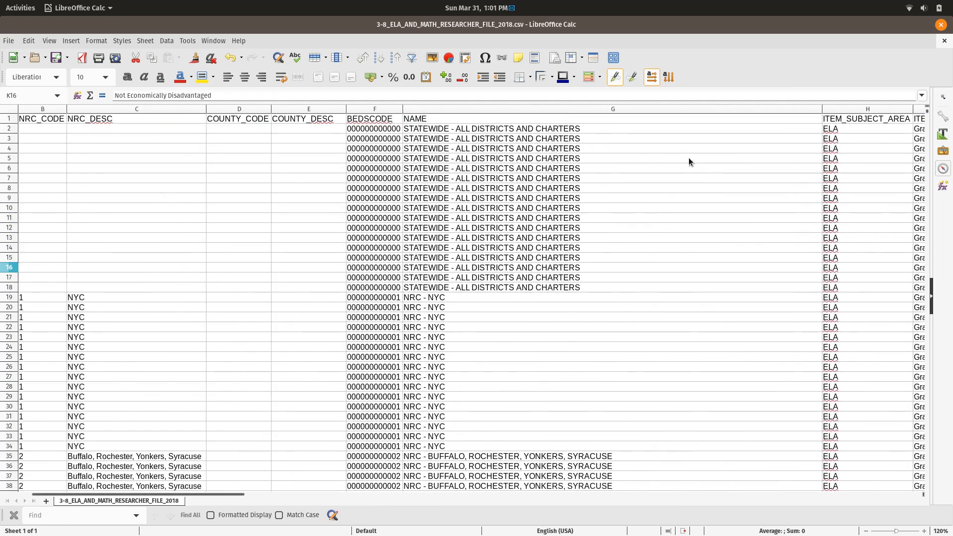
# - Examine the ITEM_DESC values against the NAME and SUBGROUP_NAME columns, from the statewide rows down through the Albany school rows
pyautogui.press('Right')
pyautogui.press('Right')
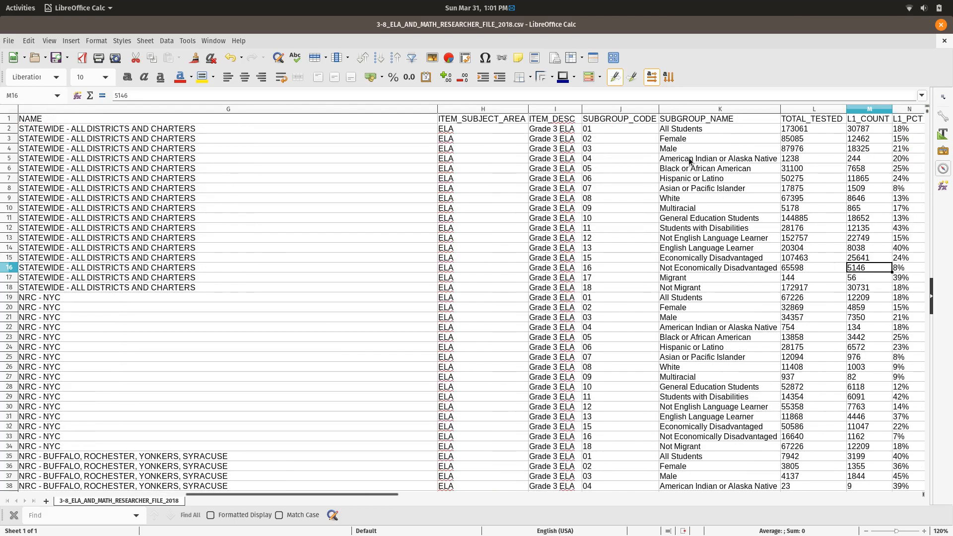
pyautogui.press('Left')
pyautogui.press('Left')
pyautogui.press('Left')
pyautogui.press('Left')
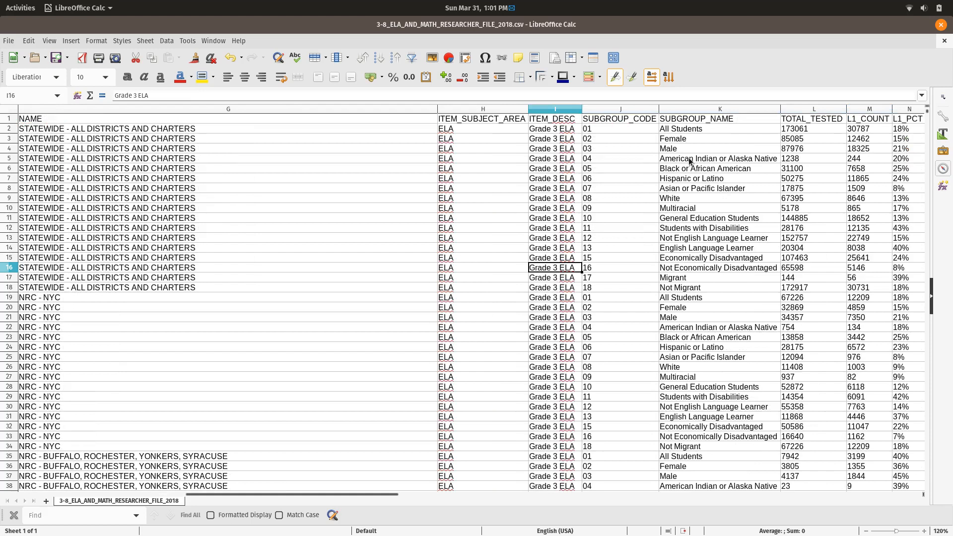
pyautogui.press('Down')
pyautogui.press('Down')
pyautogui.press('Down')
pyautogui.press('Down')
pyautogui.press('Down')
pyautogui.press('Down')
pyautogui.press('Down')
pyautogui.press('Down')
pyautogui.press('Down')
pyautogui.press('Down')
pyautogui.press('Down')
pyautogui.press('Down')
pyautogui.press('Down')
pyautogui.press('Down')
pyautogui.press('Down')
pyautogui.press('Down')
pyautogui.press('Down')
pyautogui.press('Down')
pyautogui.press('Down')
pyautogui.press('Down')
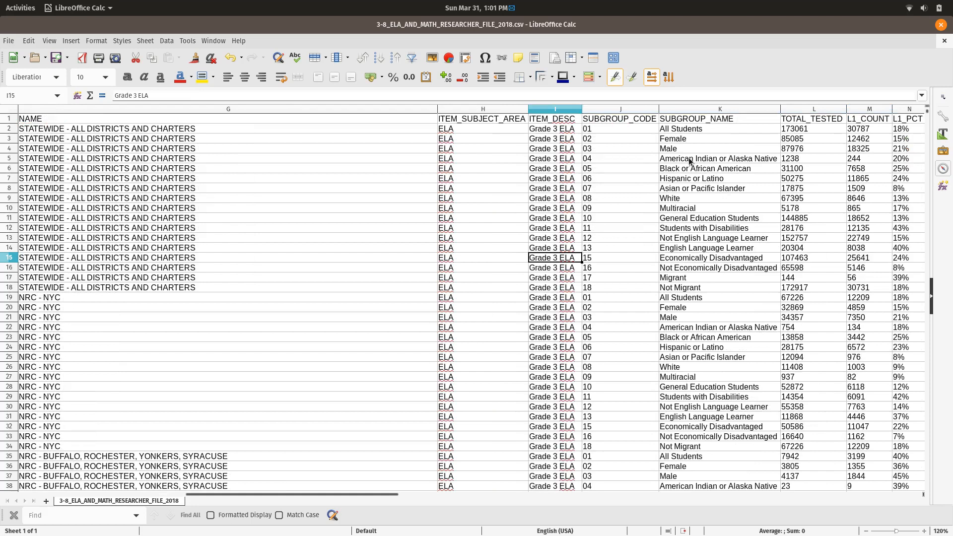
pyautogui.press('Down')
pyautogui.press('Down')
pyautogui.press('Down')
pyautogui.press('Down')
pyautogui.press('Down')
pyautogui.press('Down')
pyautogui.press('Down')
pyautogui.press('Down')
pyautogui.press('Down')
pyautogui.press('Down')
pyautogui.press('Down')
pyautogui.press('Down')
pyautogui.press('Down')
pyautogui.press('Down')
pyautogui.press('Down')
pyautogui.press('Down')
pyautogui.press('Down')
pyautogui.press('Down')
pyautogui.press('Down')
pyautogui.press('Down')
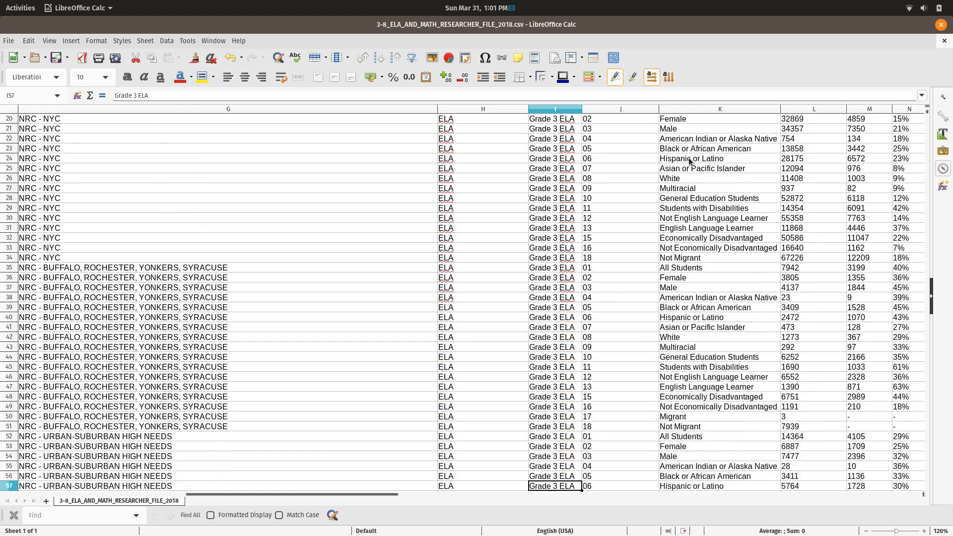
pyautogui.press('Down')
pyautogui.press('Down')
pyautogui.press('Down')
pyautogui.press('Down')
pyautogui.press('Down')
pyautogui.press('Down')
pyautogui.press('Down')
pyautogui.press('Down')
pyautogui.press('Down')
pyautogui.press('Down')
pyautogui.press('Down')
pyautogui.press('Down')
pyautogui.press('Down')
pyautogui.press('Down')
pyautogui.press('Down')
pyautogui.press('Down')
pyautogui.press('Down')
pyautogui.press('Down')
pyautogui.press('Down')
pyautogui.press('Down')
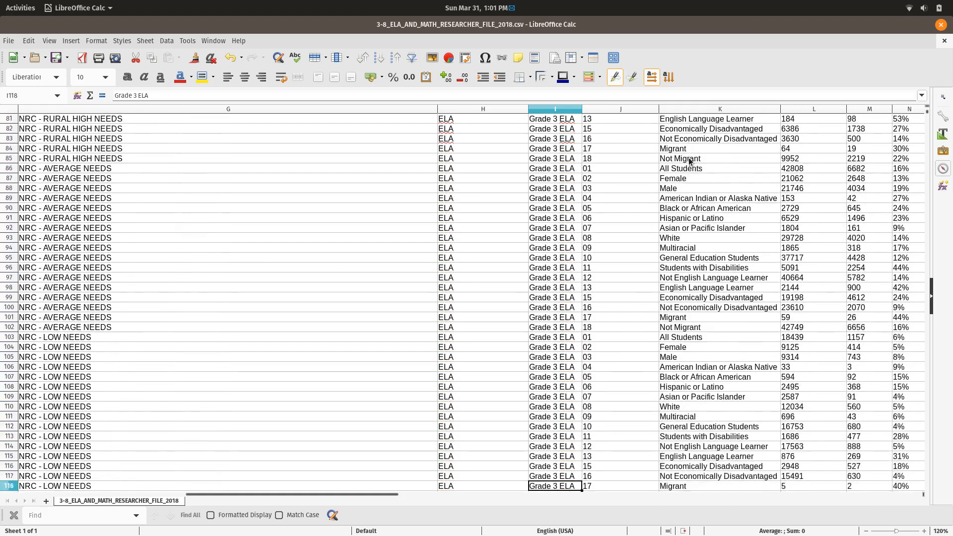
pyautogui.press('Down')
pyautogui.press('Down')
pyautogui.press('Down')
pyautogui.press('Down')
pyautogui.press('Down')
pyautogui.press('Down')
pyautogui.press('Down')
pyautogui.press('Down')
pyautogui.press('Down')
pyautogui.press('Down')
pyautogui.press('Down')
pyautogui.press('Down')
pyautogui.press('Down')
pyautogui.press('Down')
pyautogui.press('Down')
pyautogui.press('Down')
pyautogui.press('Down')
pyautogui.press('Down')
pyautogui.press('Down')
pyautogui.press('Down')
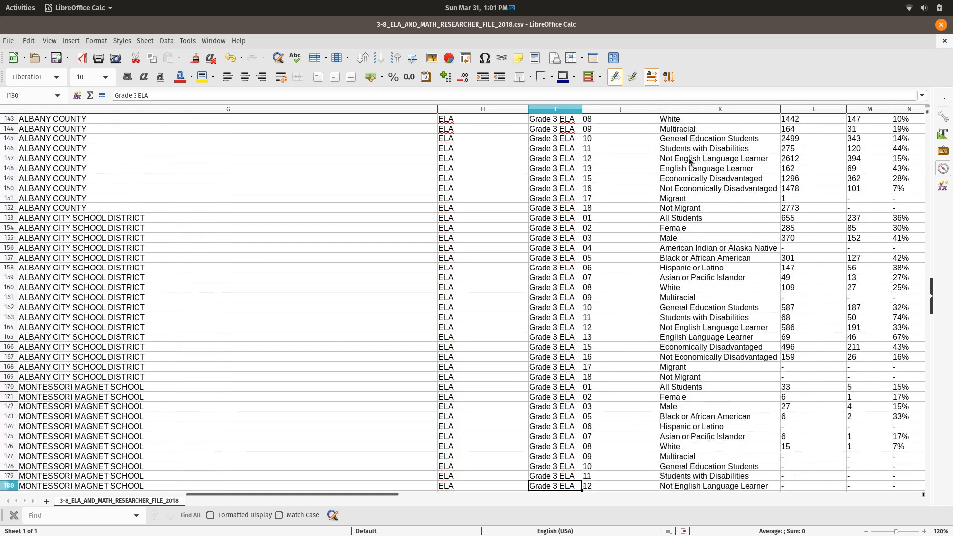
pyautogui.press('Down')
pyautogui.press('Down')
pyautogui.press('Down')
pyautogui.press('Down')
pyautogui.press('Down')
pyautogui.press('Down')
pyautogui.press('Down')
pyautogui.press('Down')
pyautogui.press('Down')
pyautogui.press('Down')
pyautogui.press('Down')
pyautogui.press('Down')
pyautogui.press('Down')
pyautogui.press('Down')
pyautogui.press('Down')
pyautogui.press('Down')
pyautogui.press('Down')
pyautogui.press('Down')
pyautogui.press('Down')
pyautogui.press('Down')
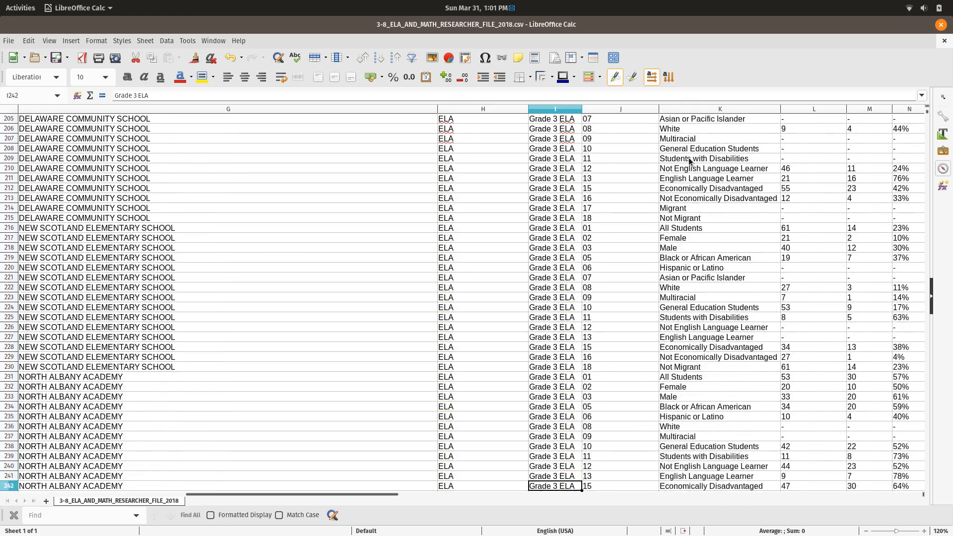
pyautogui.press('Down')
pyautogui.press('Down')
pyautogui.press('Down')
pyautogui.press('Down')
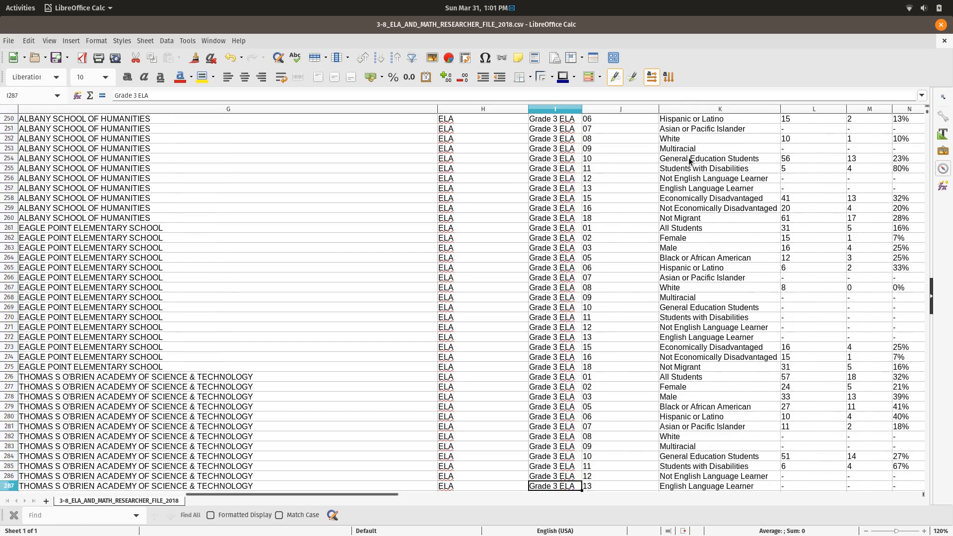
# - Check the BEDSCODE and NAME columns at row 287, and examine ITEM_DESC further down through the Brighter Choice charter school rows
pyautogui.press('Left')
pyautogui.press('Left')
pyautogui.press('Left')
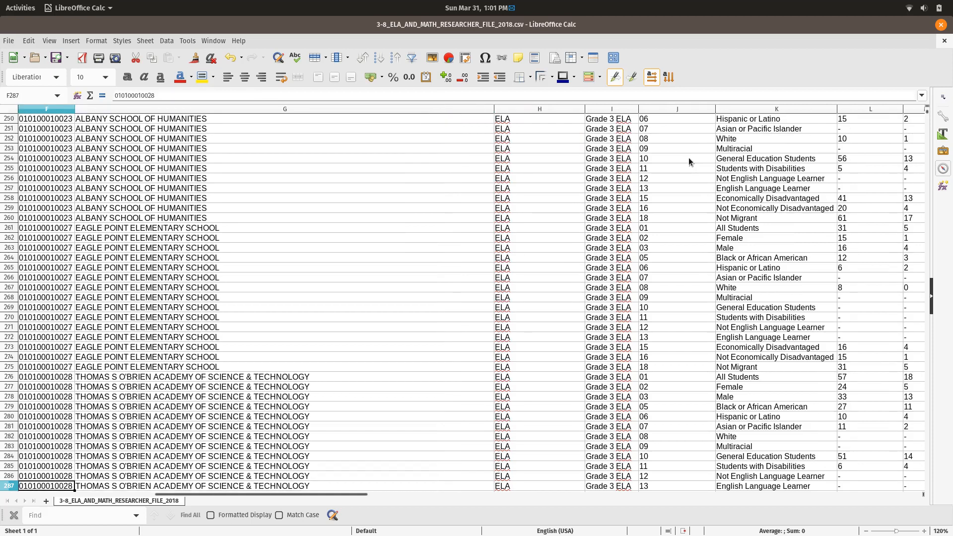
pyautogui.press('Right')
pyautogui.press('Right')
pyautogui.press('Right')
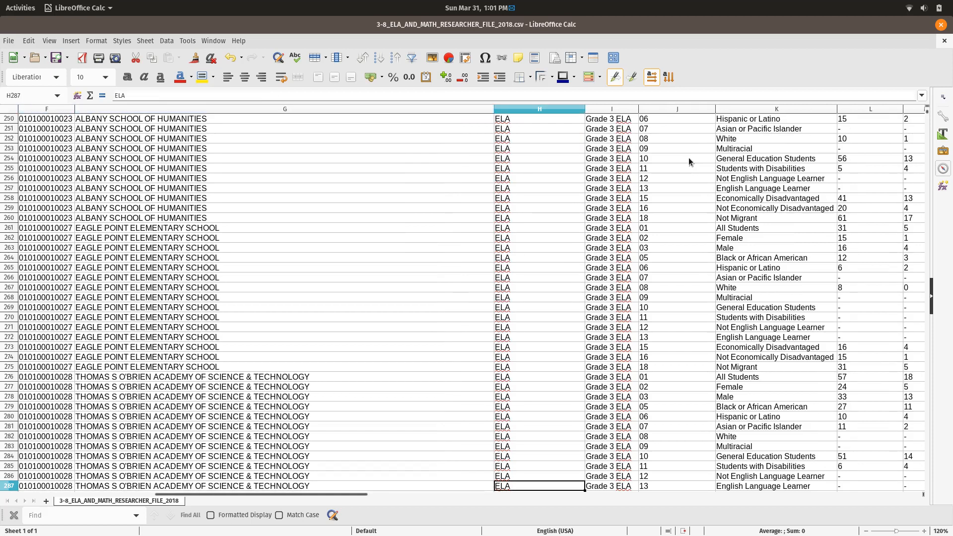
pyautogui.press('Down')
pyautogui.press('Down')
pyautogui.press('Down')
pyautogui.press('Down')
pyautogui.press('Down')
pyautogui.press('Down')
pyautogui.press('Down')
pyautogui.press('Down')
pyautogui.press('Down')
pyautogui.press('Down')
pyautogui.press('Down')
pyautogui.press('Down')
pyautogui.press('Down')
pyautogui.press('Down')
pyautogui.press('Down')
pyautogui.press('Down')
pyautogui.press('Down')
pyautogui.press('Down')
pyautogui.press('Down')
pyautogui.press('Down')
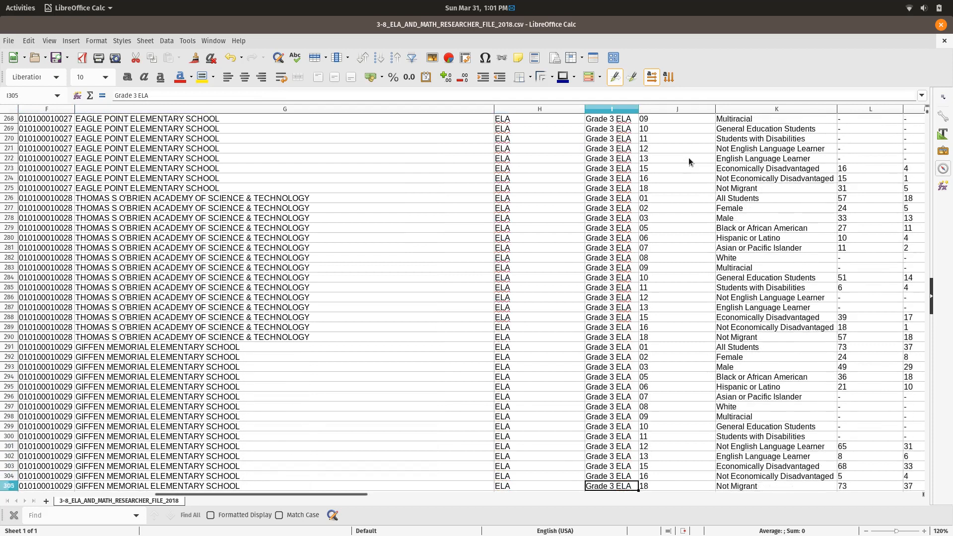
pyautogui.press('Down')
pyautogui.press('Down')
pyautogui.press('Down')
pyautogui.press('Down')
pyautogui.press('Down')
pyautogui.press('Down')
pyautogui.press('Down')
pyautogui.press('Down')
pyautogui.press('Down')
pyautogui.press('Down')
pyautogui.press('Down')
pyautogui.press('Down')
pyautogui.press('Down')
pyautogui.press('Down')
pyautogui.press('Down')
pyautogui.press('Down')
pyautogui.press('Down')
pyautogui.press('Down')
pyautogui.press('Down')
pyautogui.press('Down')
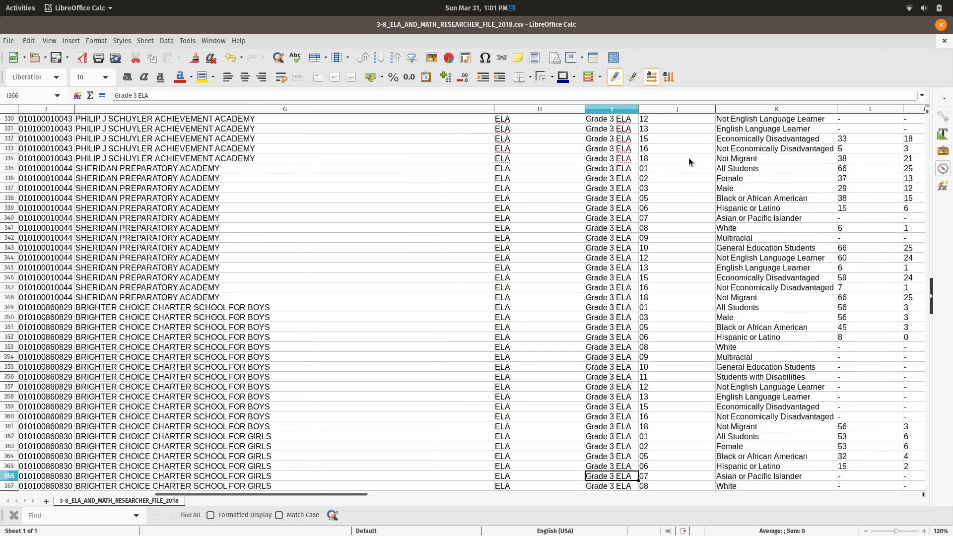
# - Examine the ITEM_DESC values down column I, from the Brighter Choice charter school rows through the Forest Park Elementary School rows
pyautogui.press('Down')
pyautogui.press('Down')
pyautogui.press('Down')
pyautogui.press('Down')
pyautogui.press('Down')
pyautogui.press('Down')
pyautogui.press('Down')
pyautogui.press('Down')
pyautogui.press('Down')
pyautogui.press('Down')
pyautogui.press('Down')
pyautogui.press('Down')
pyautogui.press('Down')
pyautogui.press('Down')
pyautogui.press('Down')
pyautogui.press('Down')
pyautogui.press('Down')
pyautogui.press('Down')
pyautogui.press('Down')
pyautogui.press('Down')
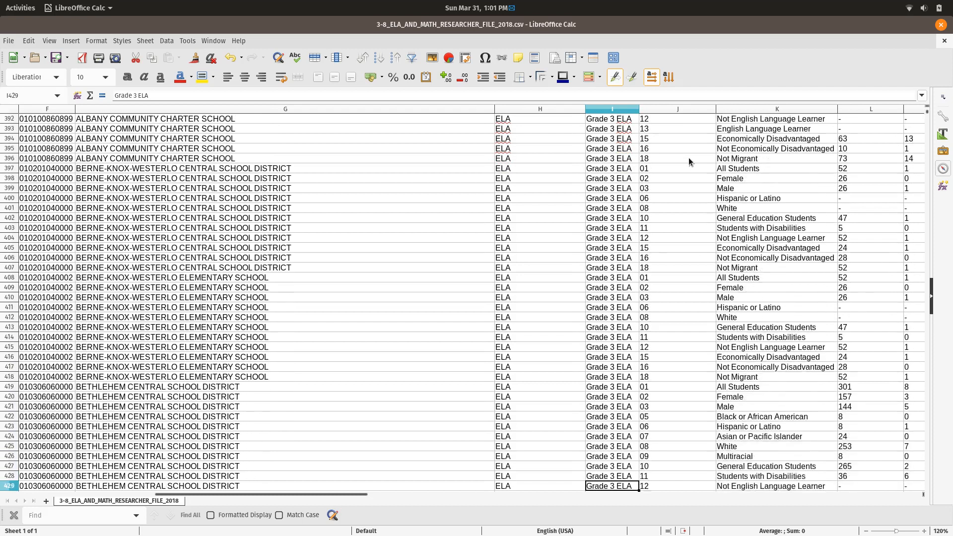
pyautogui.press('Down')
pyautogui.press('Down')
pyautogui.press('Down')
pyautogui.press('Down')
pyautogui.press('Down')
pyautogui.press('Down')
pyautogui.press('Down')
pyautogui.press('Down')
pyautogui.press('Down')
pyautogui.press('Down')
pyautogui.press('Down')
pyautogui.press('Down')
pyautogui.press('Down')
pyautogui.press('Down')
pyautogui.press('Down')
pyautogui.press('Down')
pyautogui.press('Down')
pyautogui.press('Down')
pyautogui.press('Down')
pyautogui.press('Down')
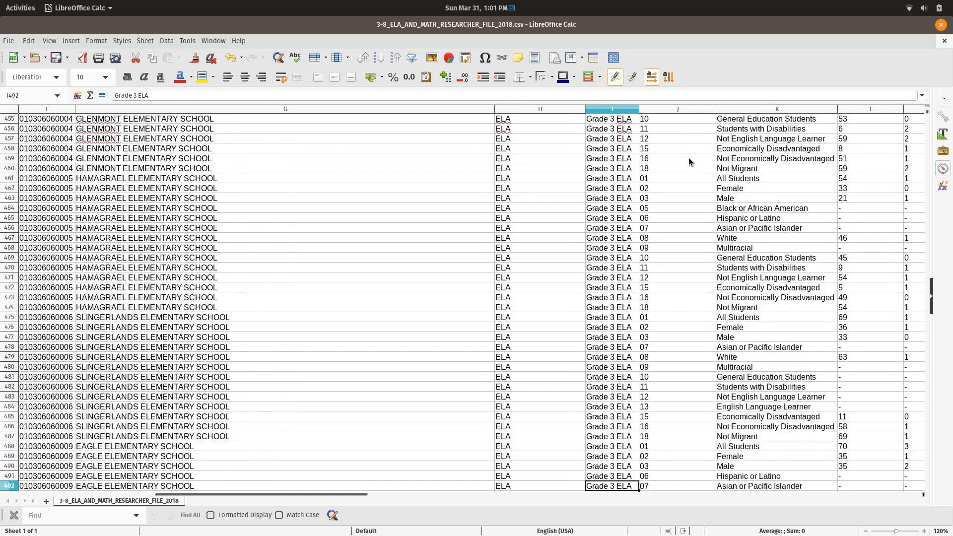
pyautogui.press('Down')
pyautogui.press('Down')
pyautogui.press('Down')
pyautogui.press('Down')
pyautogui.press('Down')
pyautogui.press('Down')
pyautogui.press('Down')
pyautogui.press('Down')
pyautogui.press('Down')
pyautogui.press('Down')
pyautogui.press('Down')
pyautogui.press('Down')
pyautogui.press('Down')
pyautogui.press('Down')
pyautogui.press('Down')
pyautogui.press('Down')
pyautogui.press('Down')
pyautogui.press('Down')
pyautogui.press('Down')
pyautogui.press('Down')
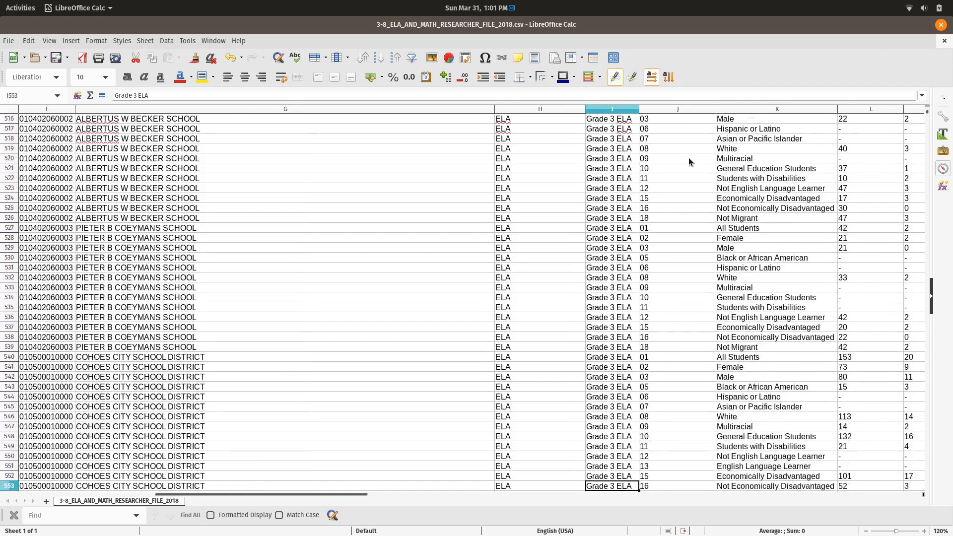
pyautogui.press('Down')
pyautogui.press('Down')
pyautogui.press('Down')
pyautogui.press('Down')
pyautogui.press('Down')
pyautogui.press('Down')
pyautogui.press('Down')
pyautogui.press('Down')
pyautogui.press('Down')
pyautogui.press('Down')
pyautogui.press('Down')
pyautogui.press('Down')
pyautogui.press('Down')
pyautogui.press('Down')
pyautogui.press('Down')
pyautogui.press('Down')
pyautogui.press('Down')
pyautogui.press('Down')
pyautogui.press('Down')
pyautogui.press('Down')
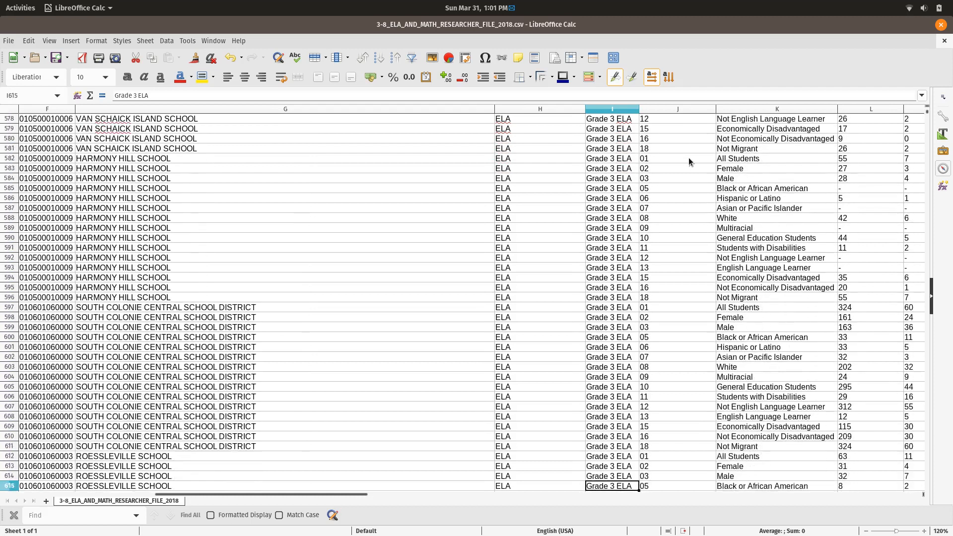
pyautogui.press('Down')
pyautogui.press('Down')
pyautogui.press('Down')
pyautogui.press('Down')
pyautogui.press('Down')
pyautogui.press('Down')
pyautogui.press('Down')
pyautogui.press('Down')
pyautogui.press('Down')
pyautogui.press('Down')
# - Examine the county values in column E, from the Forest Park Elementary School rows down through the first Allegany County rows
pyautogui.press('Left')
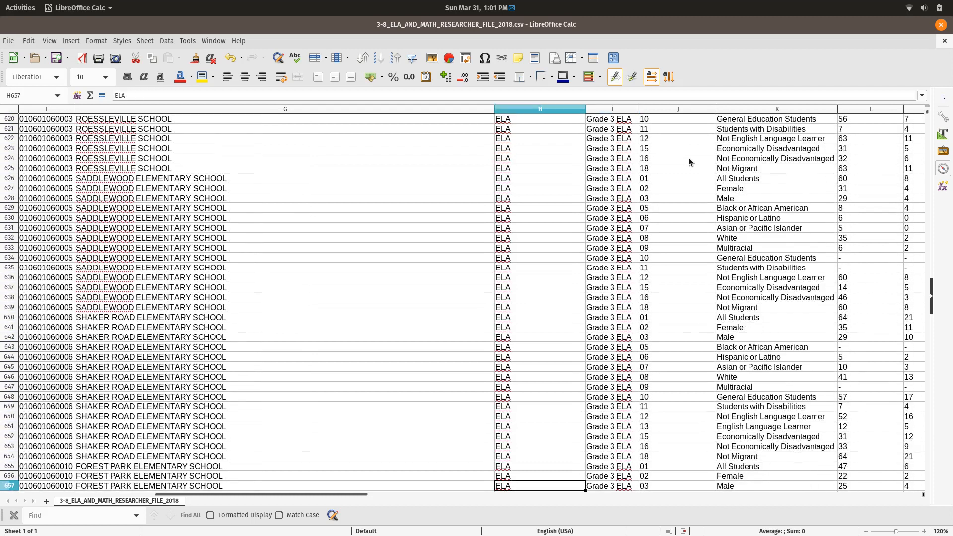
pyautogui.press('Left')
pyautogui.press('Left')
pyautogui.press('Left')
pyautogui.press('Left')
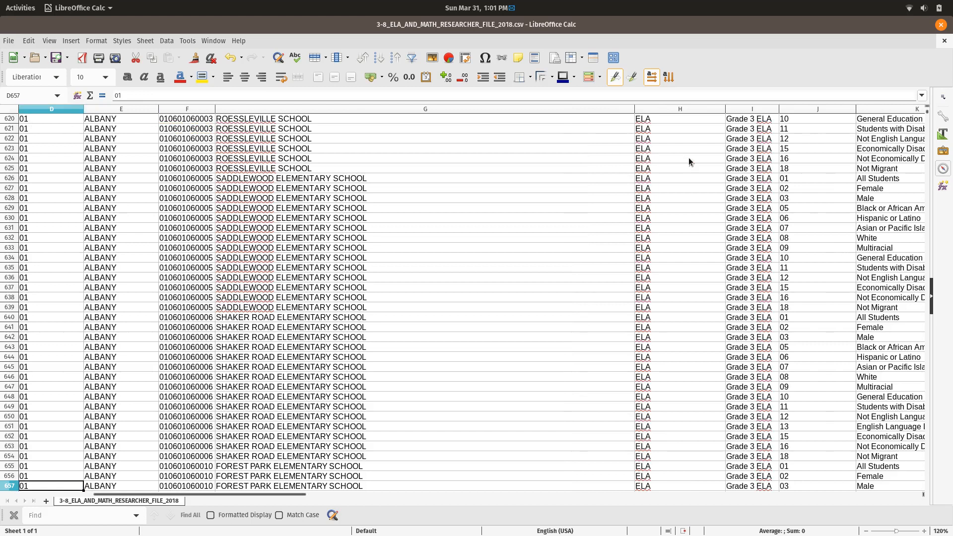
pyautogui.press('Right')
pyautogui.press('Down')
pyautogui.press('Down')
pyautogui.press('Down')
pyautogui.press('Down')
pyautogui.press('Down')
pyautogui.press('Down')
pyautogui.press('Down')
pyautogui.press('Down')
pyautogui.press('Down')
pyautogui.press('Down')
pyautogui.press('Down')
pyautogui.press('Down')
pyautogui.press('Down')
pyautogui.press('Down')
pyautogui.press('Down')
pyautogui.press('Down')
pyautogui.press('Down')
pyautogui.press('Down')
pyautogui.press('Down')
pyautogui.press('Down')
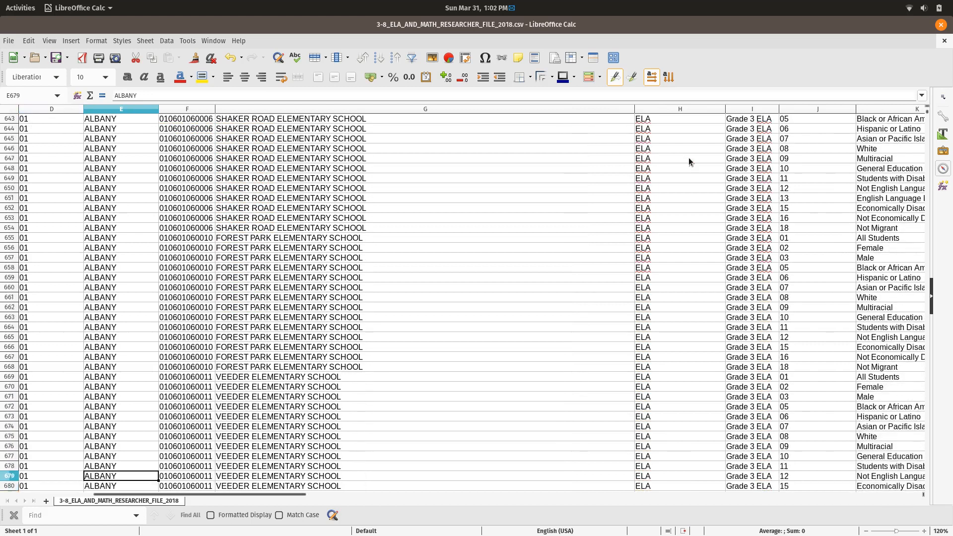
pyautogui.press('Down')
pyautogui.press('Down')
pyautogui.press('Down')
pyautogui.press('Down')
pyautogui.press('Down')
pyautogui.press('Down')
pyautogui.press('Down')
pyautogui.press('Down')
pyautogui.press('Down')
pyautogui.press('Down')
pyautogui.press('Down')
pyautogui.press('Down')
pyautogui.press('Down')
pyautogui.press('Down')
pyautogui.press('Down')
pyautogui.press('Down')
pyautogui.press('Down')
pyautogui.press('Down')
pyautogui.press('Down')
pyautogui.press('Down')
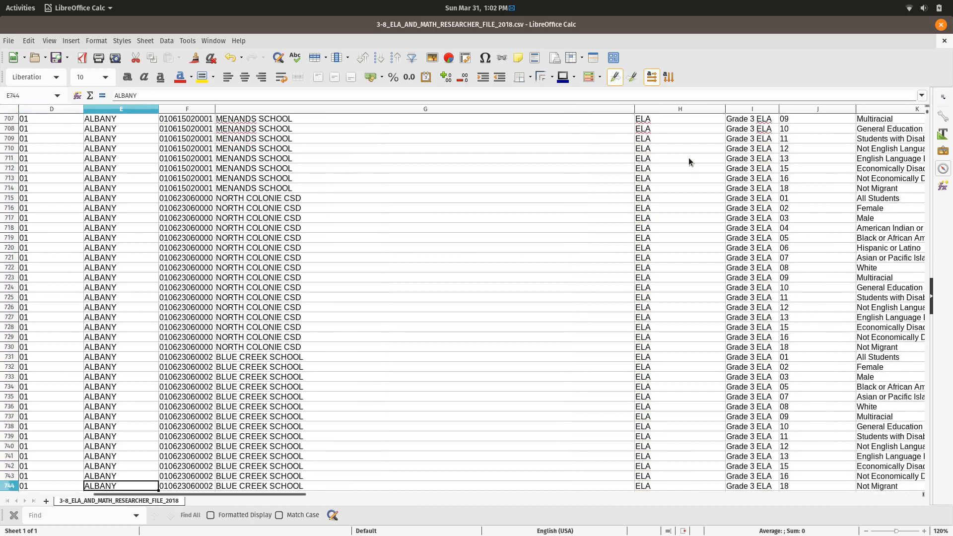
pyautogui.press('Down')
pyautogui.press('Down')
pyautogui.press('Down')
pyautogui.press('Down')
pyautogui.press('Down')
pyautogui.press('Down')
pyautogui.press('Down')
pyautogui.press('Down')
pyautogui.press('Down')
pyautogui.press('Down')
pyautogui.press('Down')
pyautogui.press('Down')
pyautogui.press('Down')
pyautogui.press('Down')
pyautogui.press('Down')
pyautogui.press('Down')
pyautogui.press('Down')
pyautogui.press('Down')
pyautogui.press('Down')
pyautogui.press('Down')
pyautogui.press('Down')
pyautogui.press('Down')
pyautogui.press('Down')
pyautogui.press('Down')
pyautogui.press('Down')
pyautogui.press('Down')
pyautogui.press('Down')
pyautogui.press('Down')
pyautogui.press('Down')
pyautogui.press('Down')
pyautogui.press('Down')
pyautogui.press('Down')
pyautogui.press('Down')
pyautogui.press('Down')
pyautogui.press('Down')
pyautogui.press('Down')
pyautogui.press('Down')
pyautogui.press('Down')
pyautogui.press('Down')
pyautogui.press('Down')
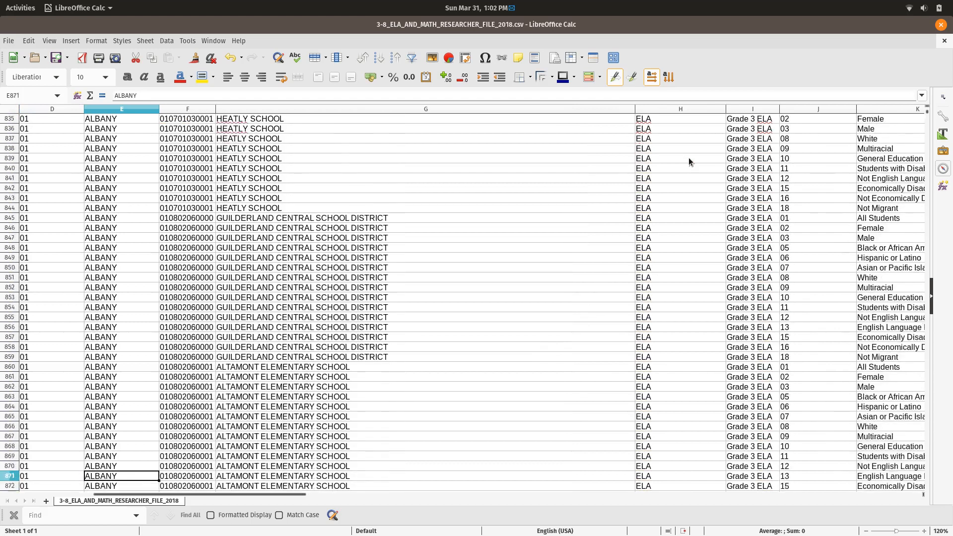
pyautogui.press('Down')
pyautogui.press('Down')
pyautogui.press('Down')
pyautogui.press('Down')
pyautogui.press('Down')
pyautogui.press('Down')
pyautogui.press('Down')
pyautogui.press('Down')
pyautogui.press('Down')
pyautogui.press('Down')
pyautogui.press('Down')
pyautogui.press('Down')
pyautogui.press('Down')
pyautogui.press('Down')
pyautogui.press('Down')
pyautogui.press('Down')
pyautogui.press('Down')
pyautogui.press('Down')
pyautogui.press('Down')
pyautogui.press('Down')
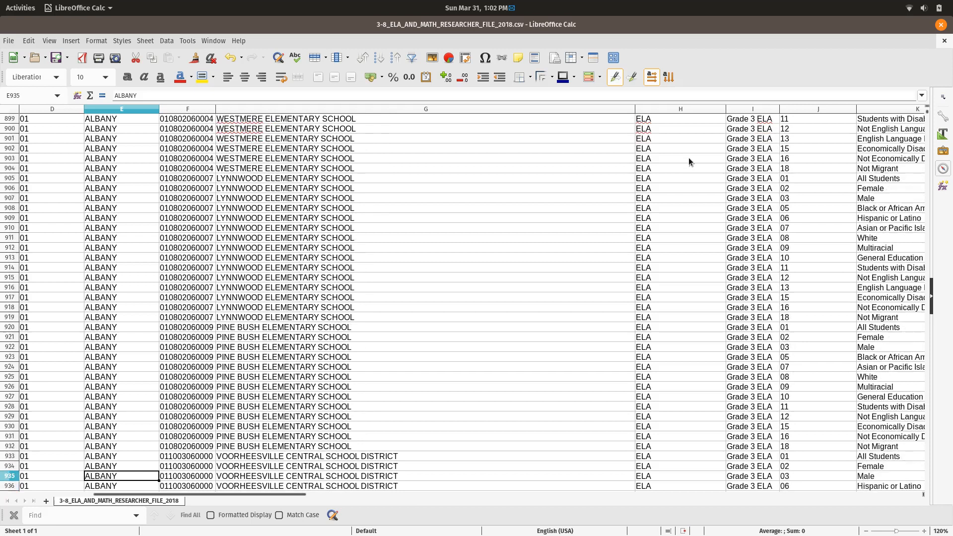
pyautogui.press('Down')
pyautogui.press('Down')
pyautogui.press('Down')
pyautogui.press('Down')
pyautogui.press('Down')
pyautogui.press('Down')
pyautogui.press('Down')
pyautogui.press('Down')
pyautogui.press('Down')
pyautogui.press('Down')
pyautogui.press('Down')
pyautogui.press('Down')
pyautogui.press('Down')
pyautogui.press('Down')
pyautogui.press('Down')
pyautogui.press('Down')
pyautogui.press('Down')
pyautogui.press('Down')
pyautogui.press('Down')
pyautogui.press('Down')
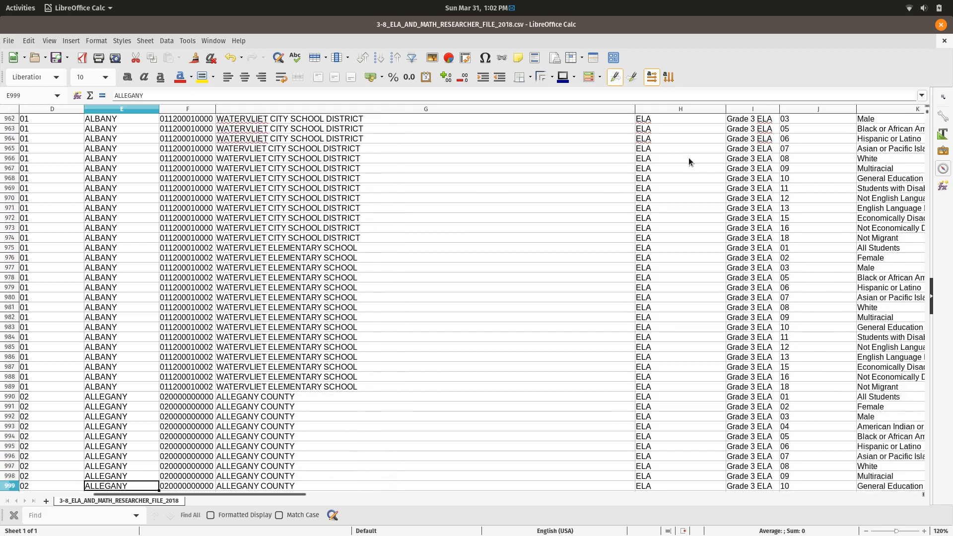
# - Examine the COUNTY_DESC values in column E from row 999 through the Genesee Valley Central School rows and back up to row 1022
pyautogui.press('Down')
pyautogui.press('Down')
pyautogui.press('Down')
pyautogui.press('Down')
pyautogui.press('Down')
pyautogui.press('Down')
pyautogui.press('Down')
pyautogui.press('Down')
pyautogui.press('Down')
pyautogui.press('Down')
pyautogui.press('Down')
pyautogui.press('Down')
pyautogui.press('Down')
pyautogui.press('Down')
pyautogui.press('Down')
pyautogui.press('Down')
pyautogui.press('Down')
pyautogui.press('Down')
pyautogui.press('Down')
pyautogui.press('Down')
pyautogui.press('Down')
pyautogui.press('Down')
pyautogui.press('Down')
pyautogui.press('Down')
pyautogui.press('Down')
pyautogui.press('Down')
pyautogui.press('Down')
pyautogui.press('Down')
pyautogui.press('Down')
pyautogui.press('Down')
pyautogui.press('Down')
pyautogui.press('Down')
pyautogui.press('Down')
pyautogui.press('Down')
pyautogui.press('Down')
pyautogui.press('Down')
pyautogui.press('Down')
pyautogui.press('Down')
pyautogui.press('Down')
pyautogui.press('Down')
pyautogui.press('Up')
pyautogui.press('Up')
pyautogui.press('Up')
pyautogui.press('Up')
pyautogui.press('Up')
pyautogui.press('Up')
pyautogui.press('Up')
pyautogui.press('Up')
pyautogui.press('Up')
pyautogui.press('Up')
pyautogui.press('Up')
pyautogui.press('Up')
pyautogui.press('Up')
pyautogui.press('Up')
pyautogui.press('Up')
pyautogui.press('Up')
pyautogui.press('Up')
pyautogui.press('Up')
pyautogui.press('Up')
pyautogui.press('Up')
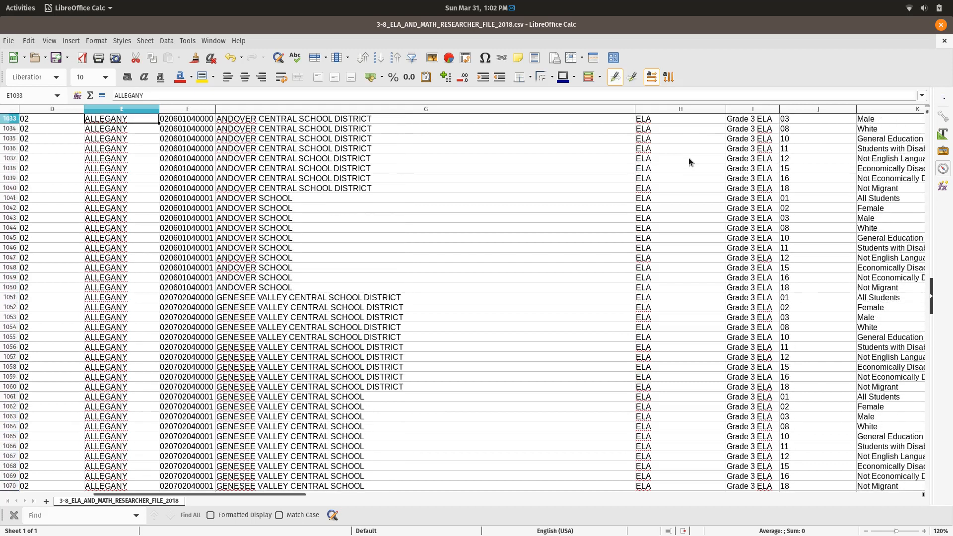
pyautogui.press('Up')
pyautogui.press('Up')
pyautogui.press('Up')
pyautogui.press('Up')
pyautogui.press('Up')
pyautogui.press('Up')
pyautogui.press('Up')
pyautogui.press('Up')
pyautogui.press('Up')
pyautogui.press('Up')
pyautogui.press('Up')
# - Examine the NRC_DESC, COUNTY_DESC and NAME columns down through the Allegany districts to Bolivar-Richburg, and back up to the Albany County rows
pyautogui.scroll(-6, 816, 270)
pyautogui.hscroll(-3, 816, 270)
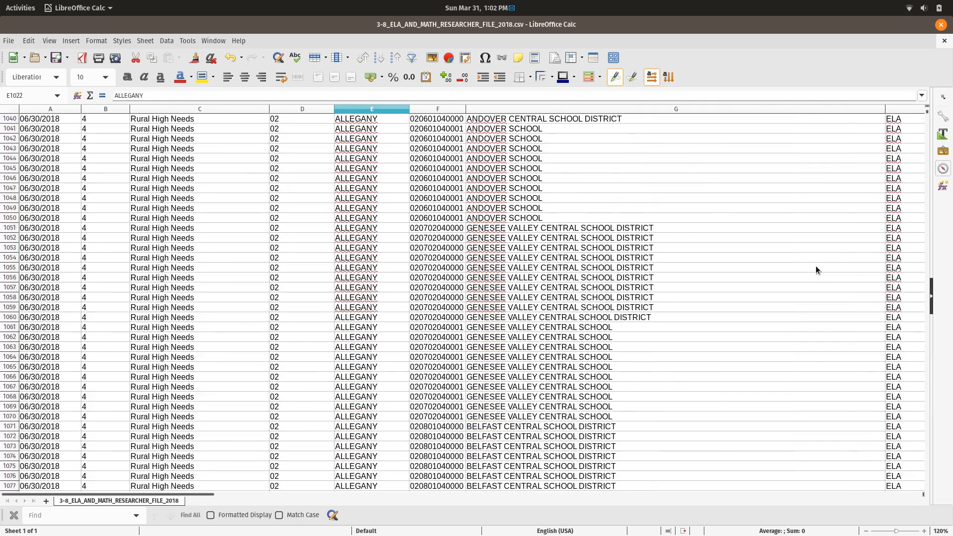
pyautogui.scroll(-14, 816, 267)
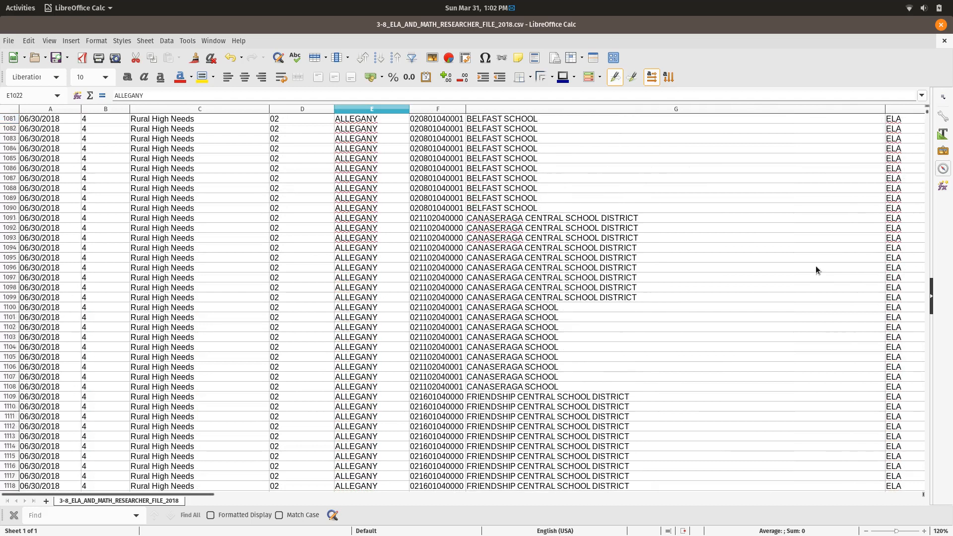
pyautogui.scroll(-20, 816, 268)
pyautogui.scroll(12, 815, 270)
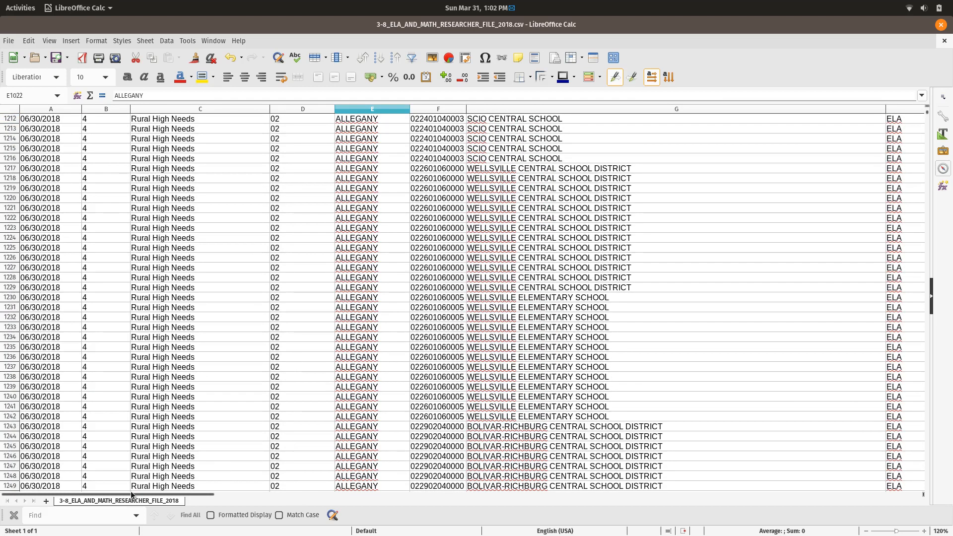
pyautogui.scroll(10, 267, 394)
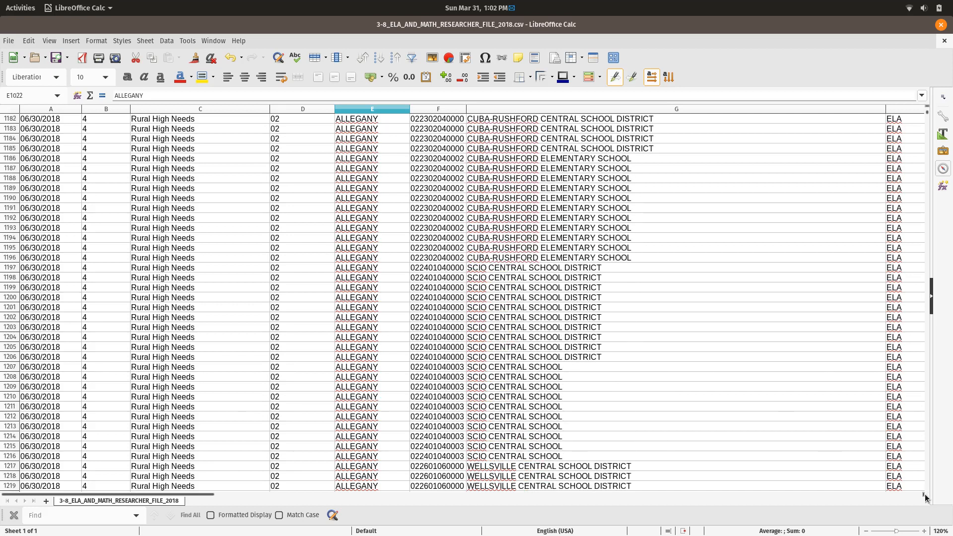
pyautogui.scroll(20, 839, 349)
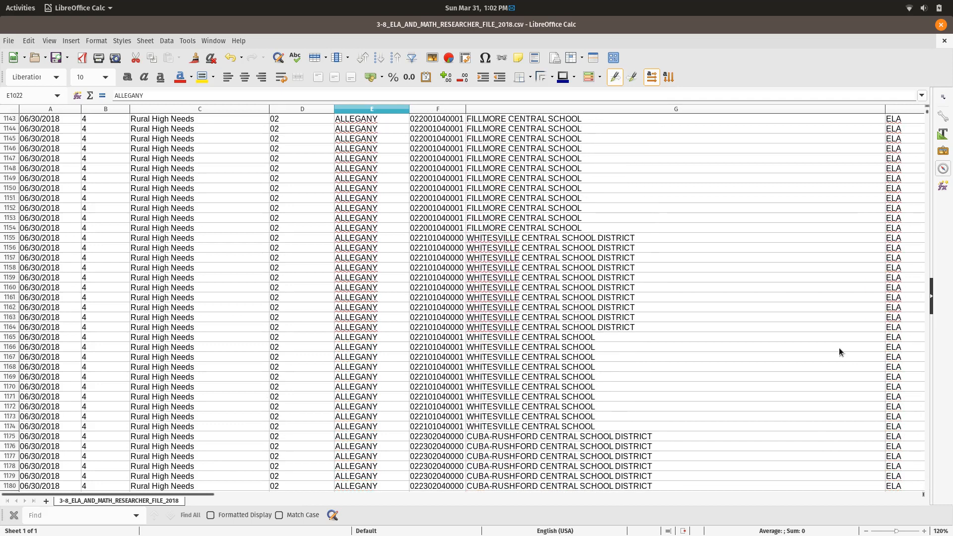
pyautogui.scroll(20, 839, 349)
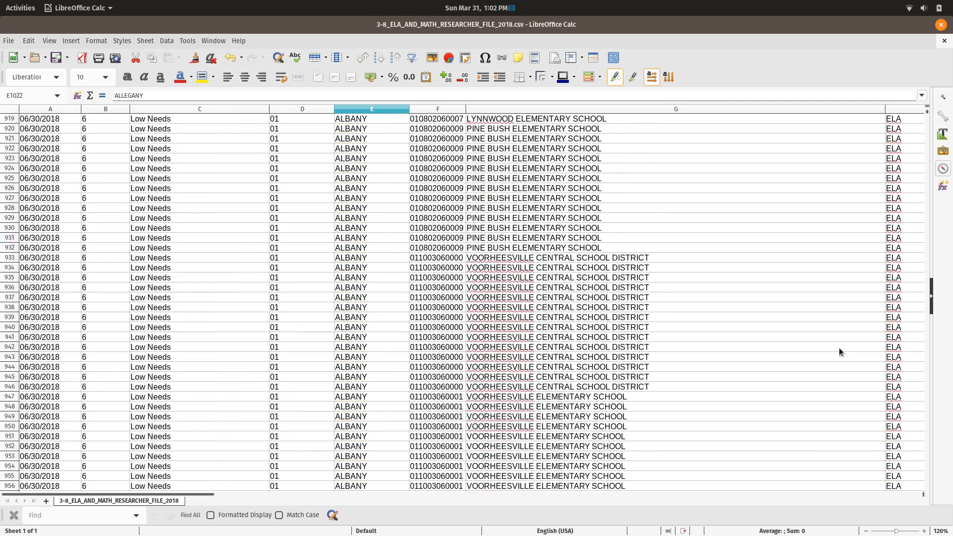
pyautogui.scroll(20, 839, 348)
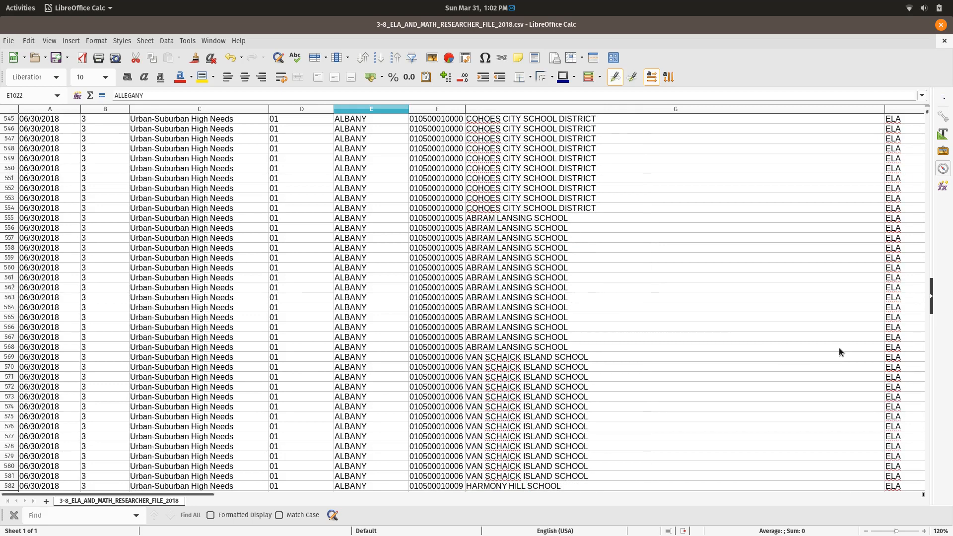
pyautogui.scroll(20, 839, 351)
pyautogui.scroll(20, 839, 351)
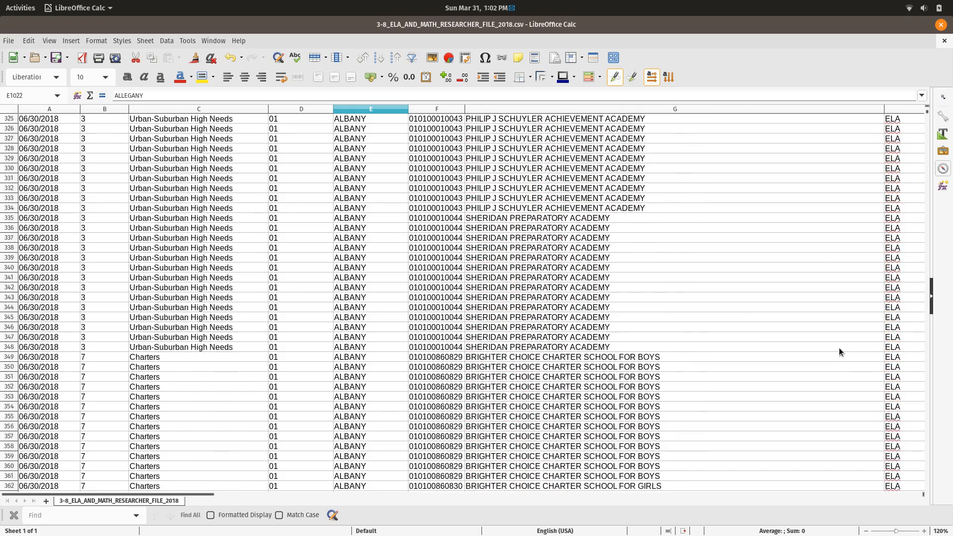
pyautogui.scroll(20, 838, 352)
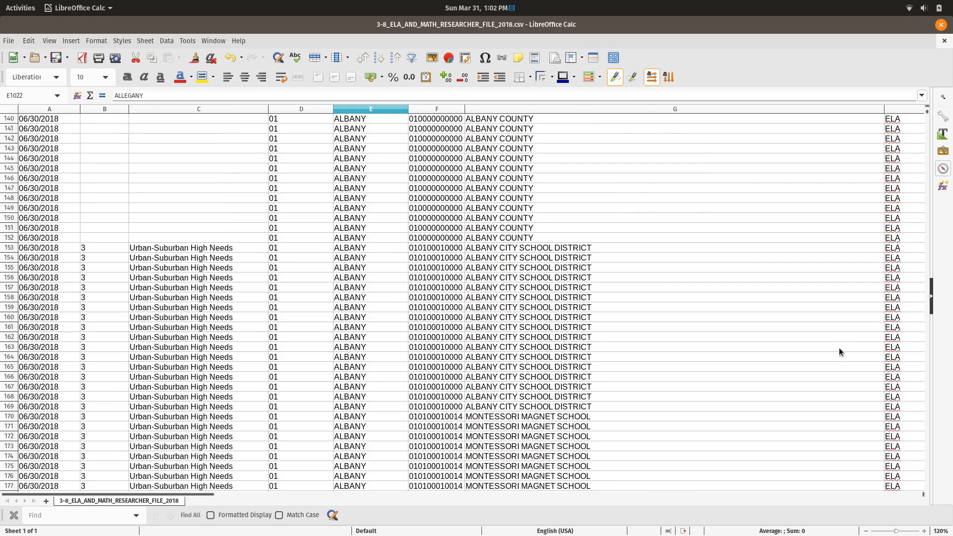
# - Examine the statewide and NRC summary rows above Albany County, comparing the NRC_DESC and NAME columns and the subgroups for Average Needs, Low Needs and Charters
pyautogui.scroll(-10, 839, 352)
pyautogui.scroll(-10, 838, 352)
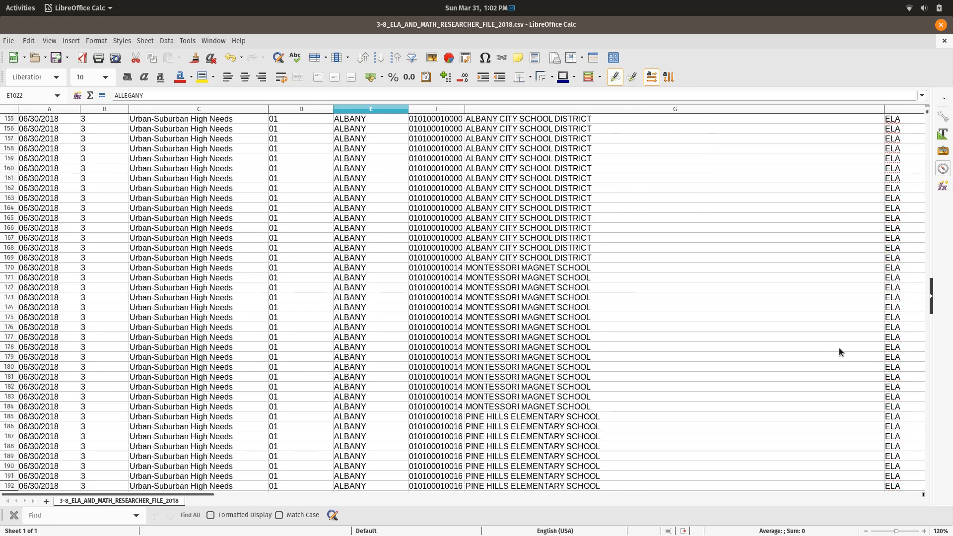
pyautogui.scroll(12, 838, 351)
pyautogui.scroll(5, 839, 352)
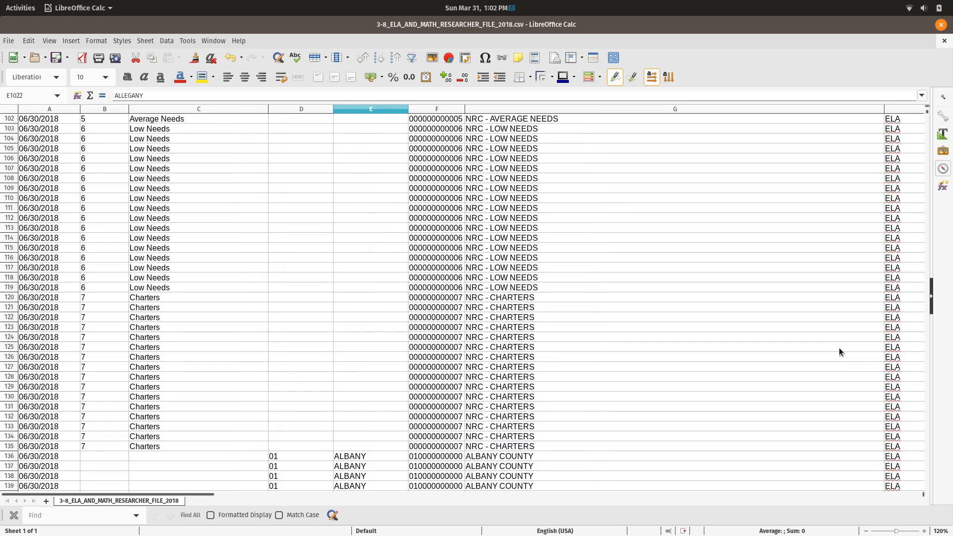
pyautogui.hscroll(5, 839, 351)
pyautogui.scroll(5, 839, 352)
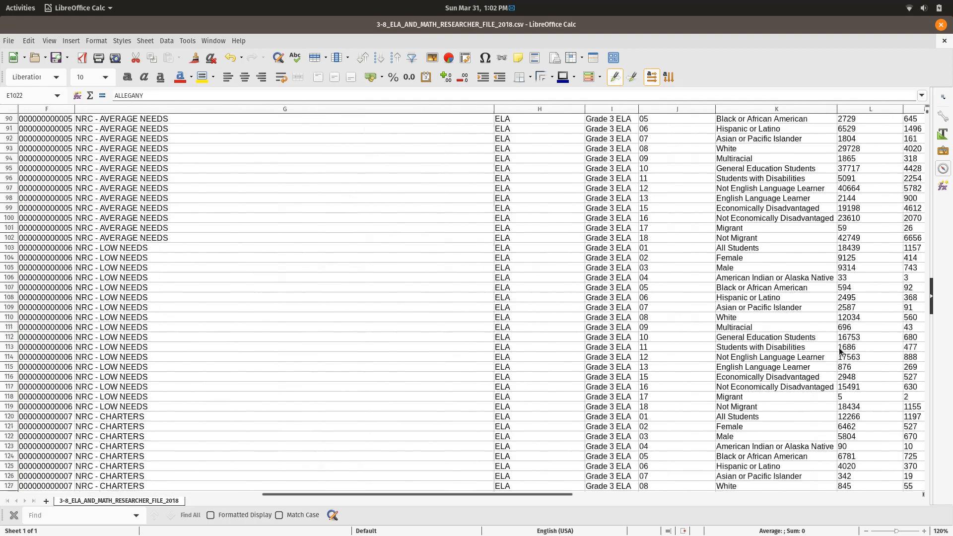
pyautogui.hscroll(-5, 839, 352)
pyautogui.scroll(20, 839, 349)
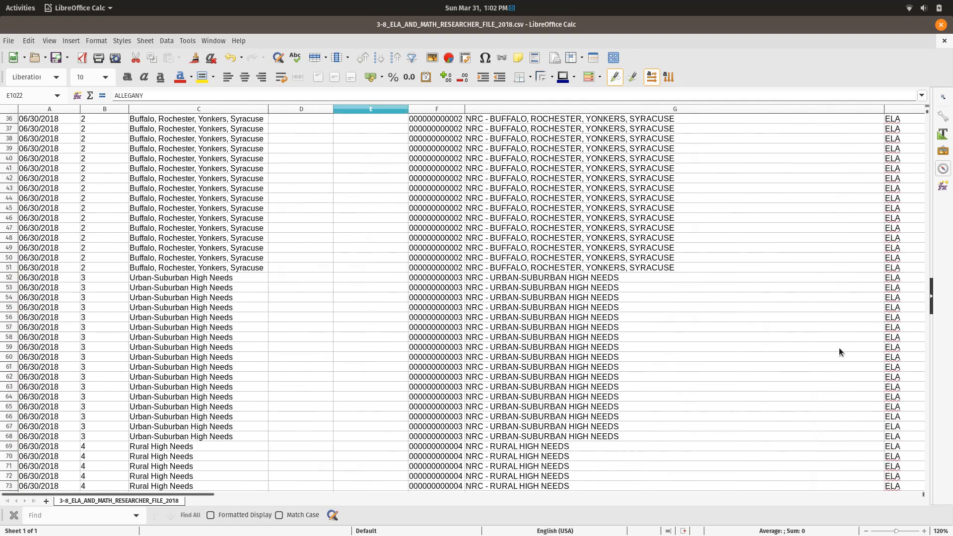
pyautogui.scroll(-10, 839, 351)
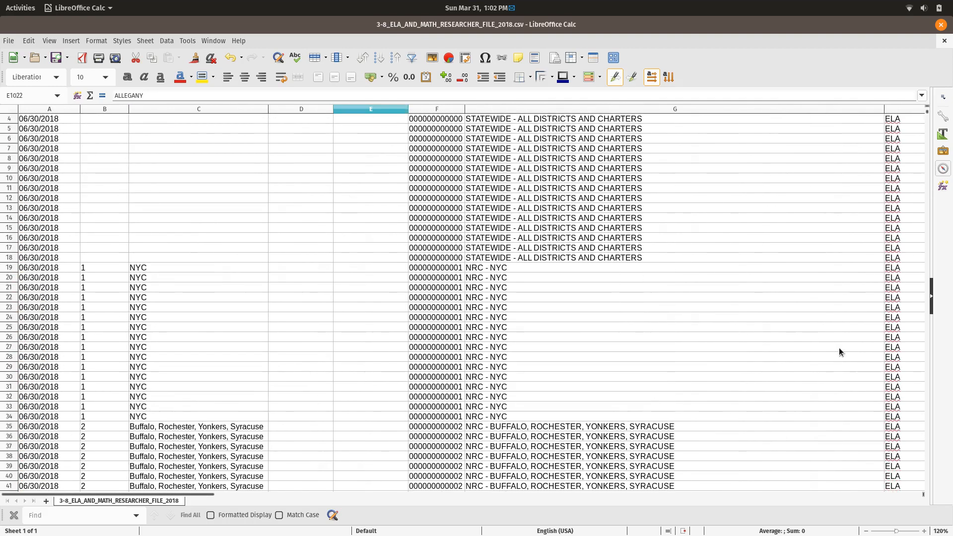
pyautogui.scroll(-20, 839, 348)
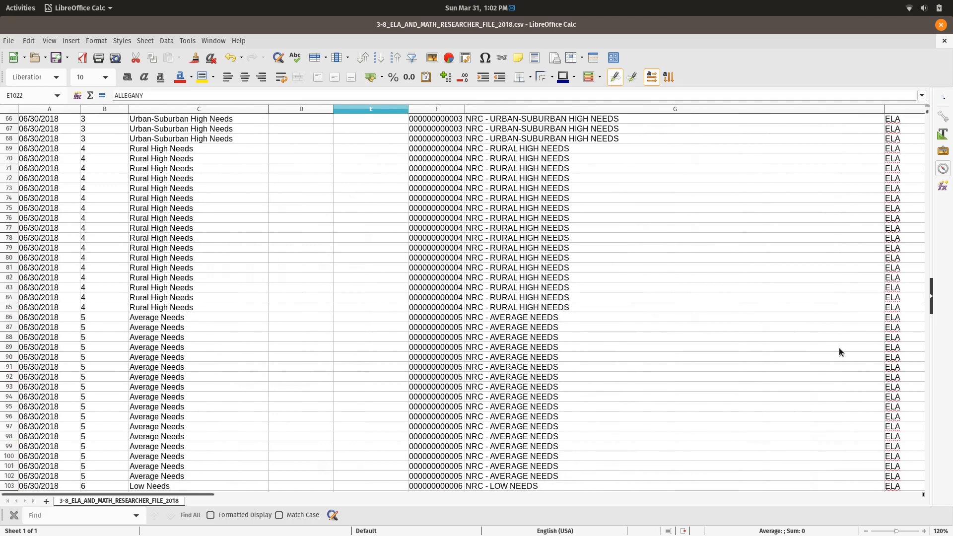
pyautogui.scroll(-3, 838, 348)
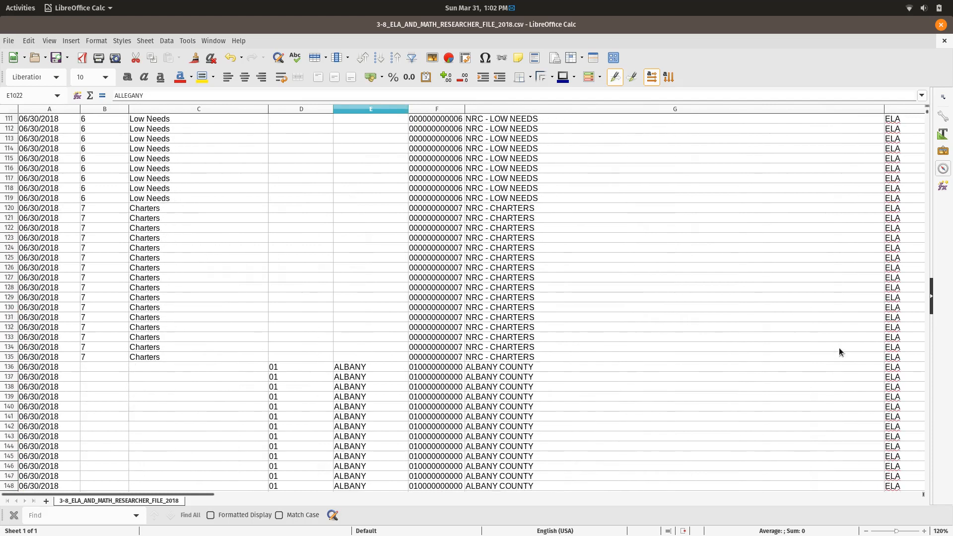
# - Examine the NRC_CODE and NRC_DESC values from the header row down through the Brighter Choice and Henry Johnson charter school rows
pyautogui.scroll(20, 839, 347)
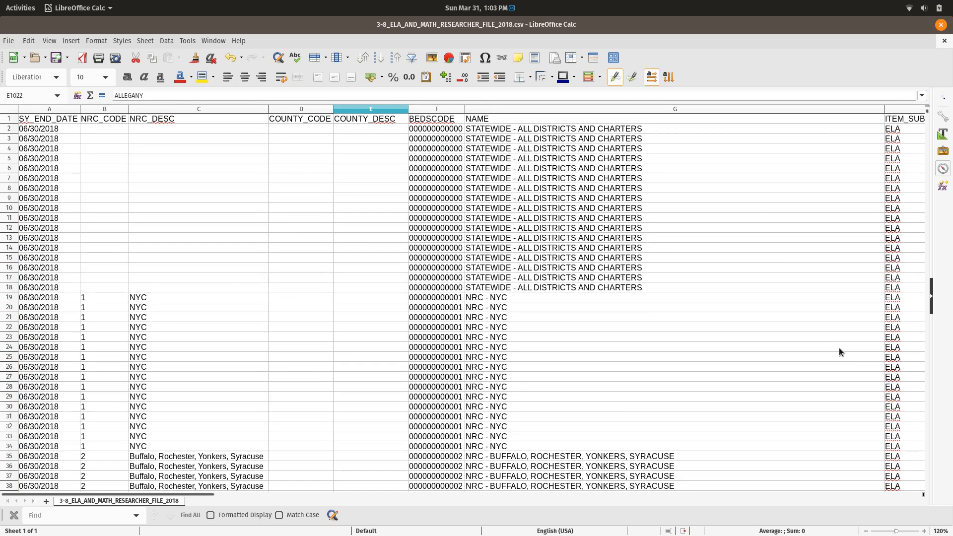
pyautogui.scroll(-16, 839, 347)
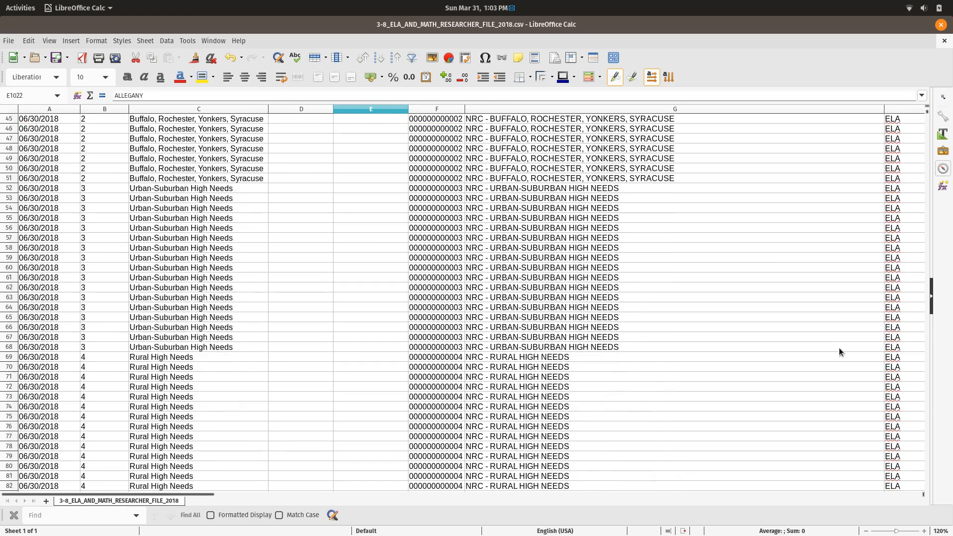
pyautogui.scroll(-16, 838, 352)
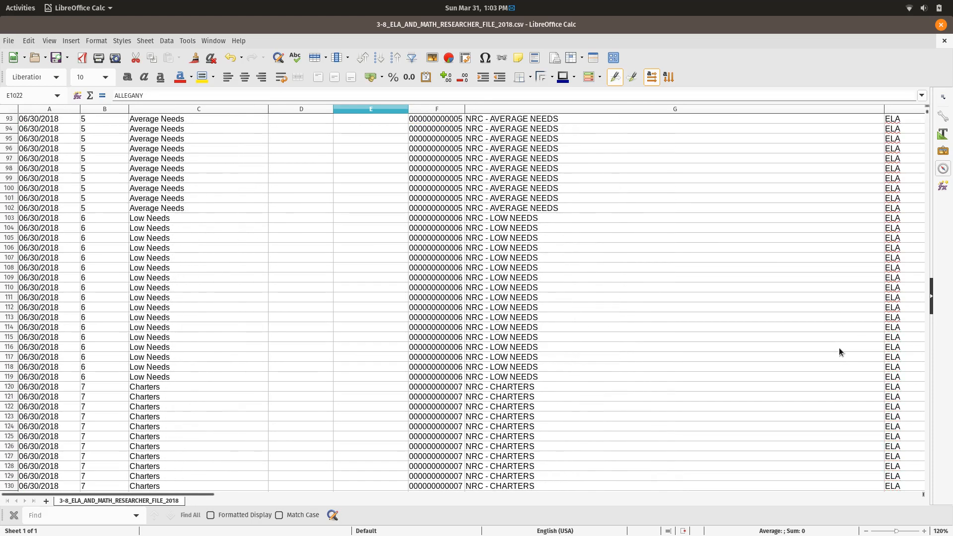
pyautogui.scroll(-4, 839, 347)
pyautogui.scroll(12, 839, 347)
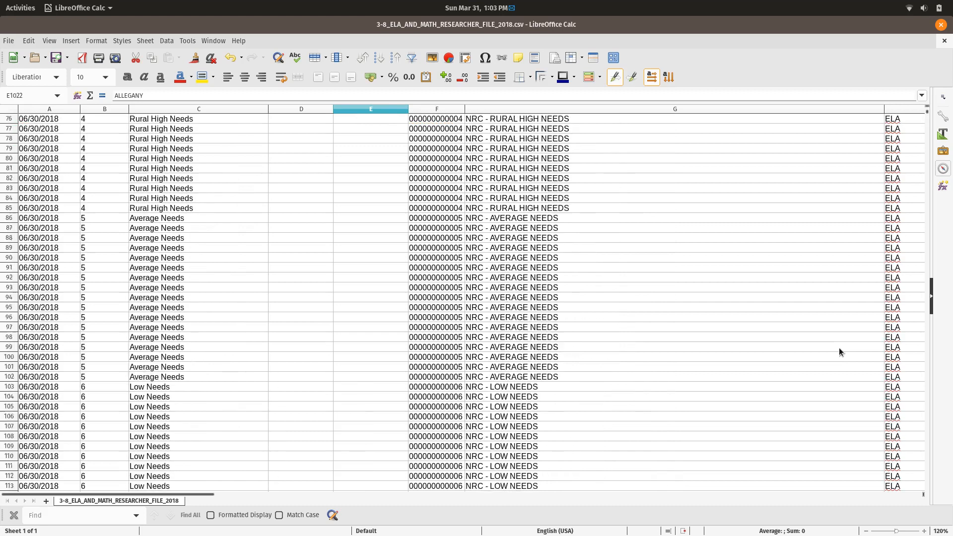
pyautogui.scroll(-13, 838, 347)
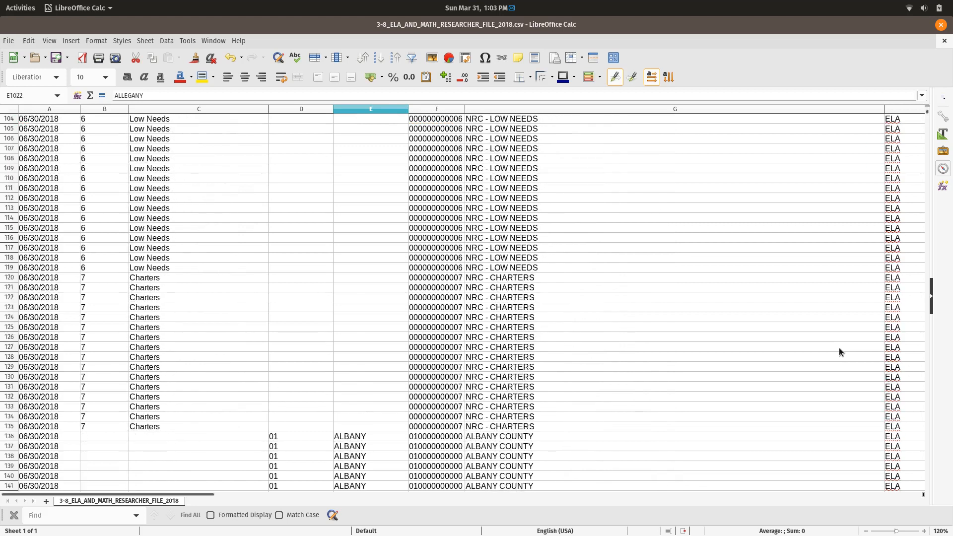
pyautogui.scroll(-20, 839, 352)
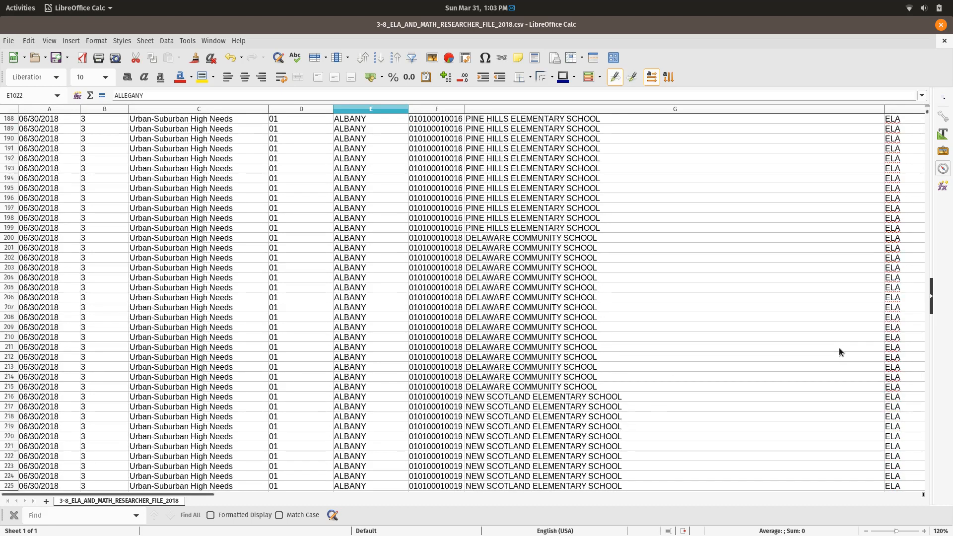
pyautogui.scroll(-20, 839, 348)
pyautogui.scroll(10, 839, 347)
pyautogui.hscroll(4, 839, 347)
pyautogui.hscroll(-4, 839, 347)
pyautogui.scroll(1, 838, 352)
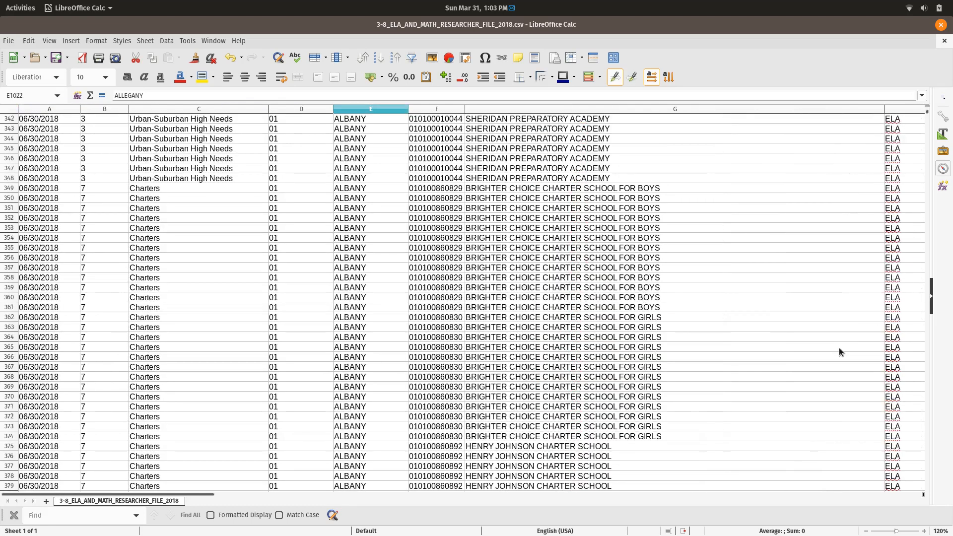
# - Apply an AutoFilter to the whole sheet except row 1, accepting the first line of the selected range as column header
pyautogui.click(10, 114)
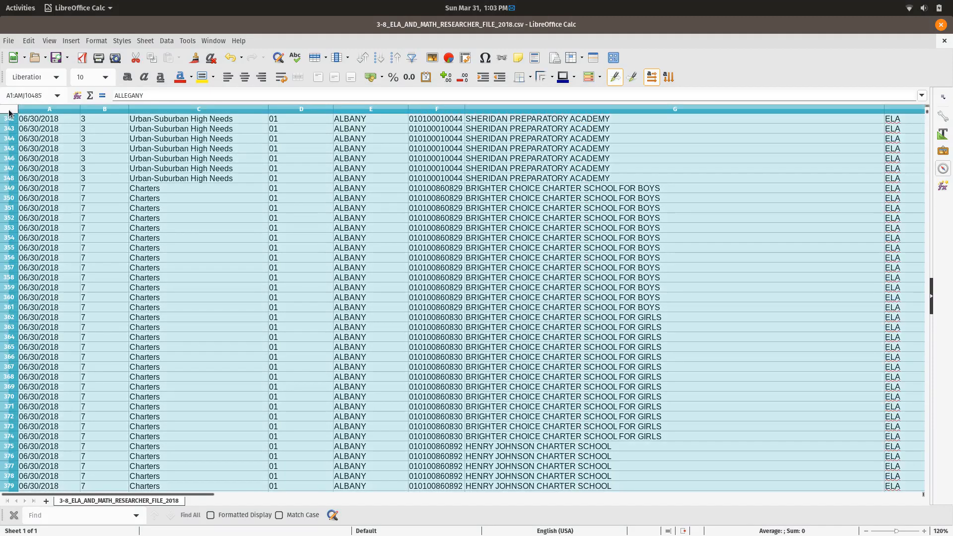
pyautogui.scroll(20, 512, 289)
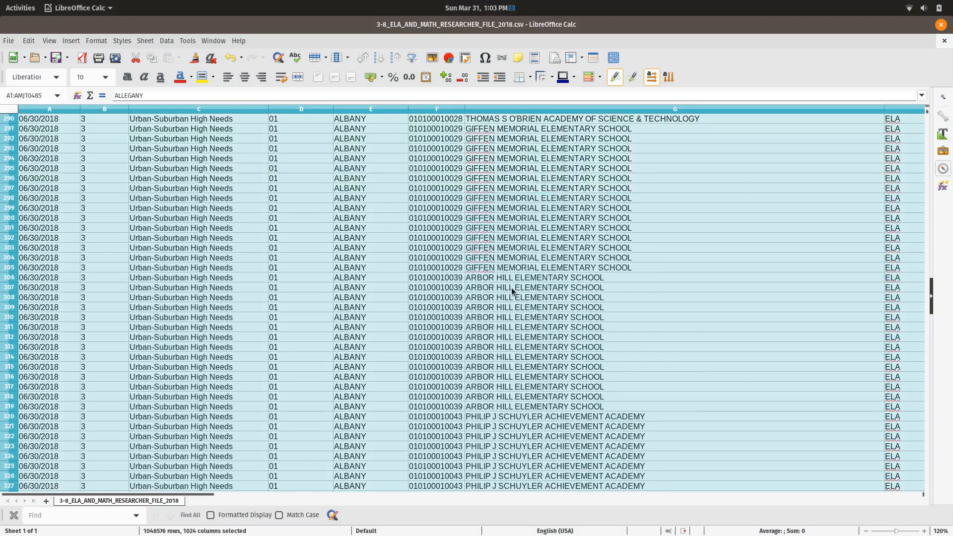
pyautogui.scroll(20, 511, 287)
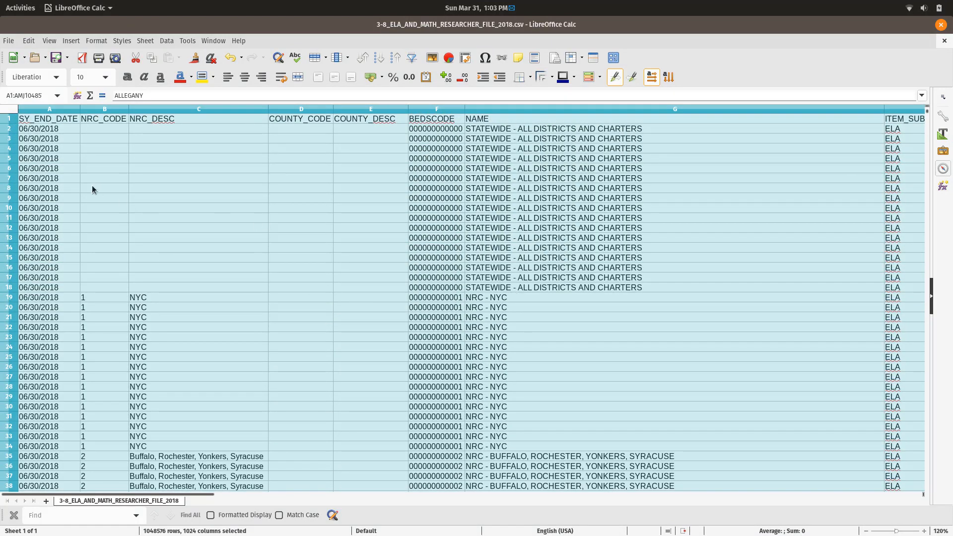
pyautogui.keyDown('ctrl'); pyautogui.click(2, 120); pyautogui.keyUp('ctrl')
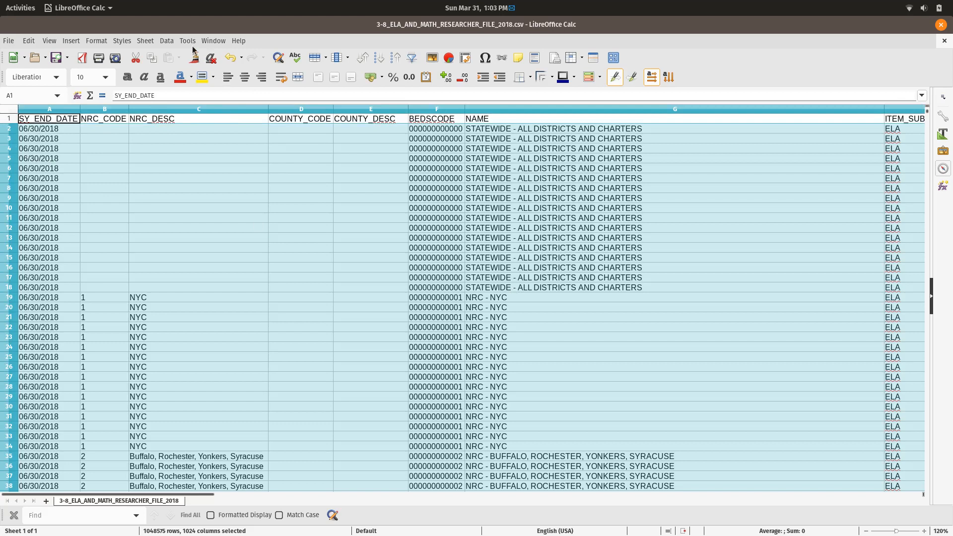
pyautogui.click(167, 41)
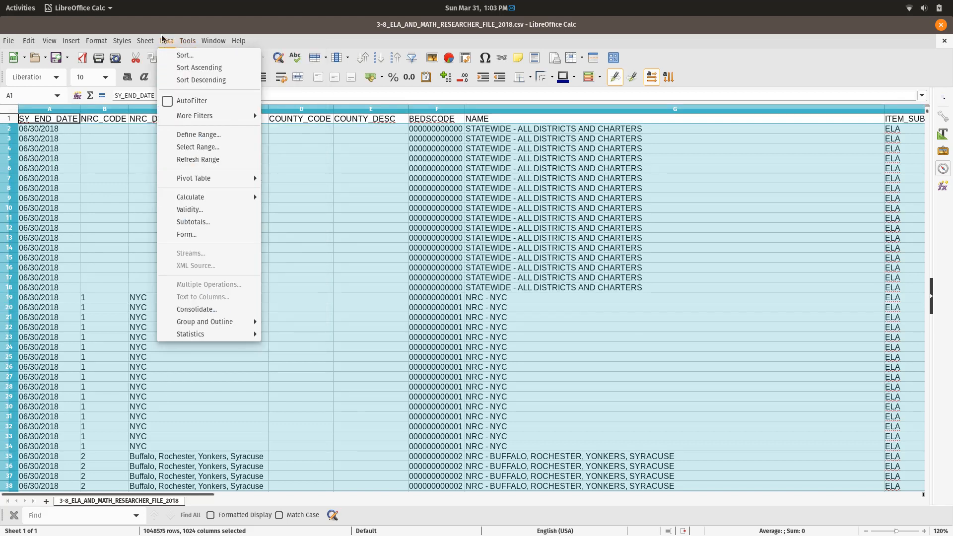
pyautogui.click(184, 101)
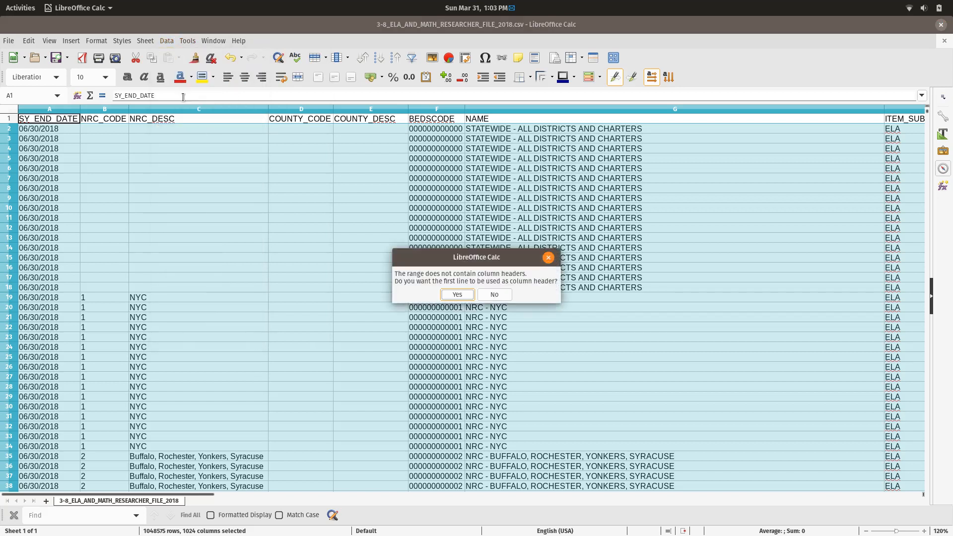
pyautogui.click(456, 294)
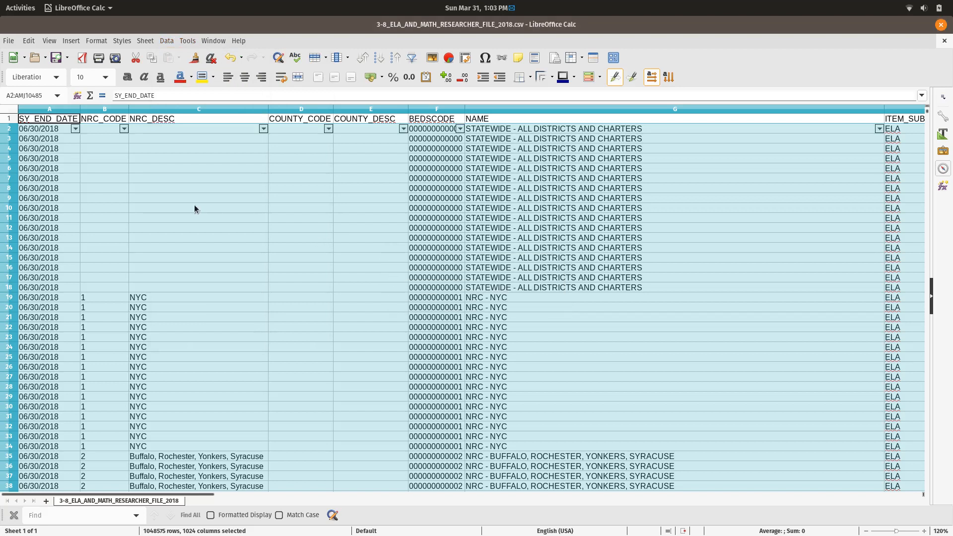
# - Filter the NRC_CODE column to only the value 7
pyautogui.click(124, 129)
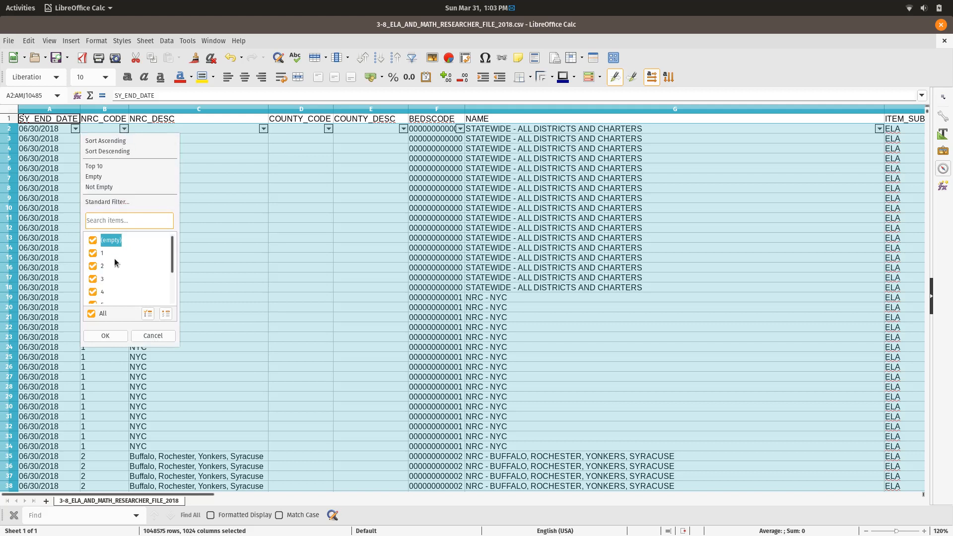
pyautogui.click(91, 314)
pyautogui.scroll(-2, 135, 261)
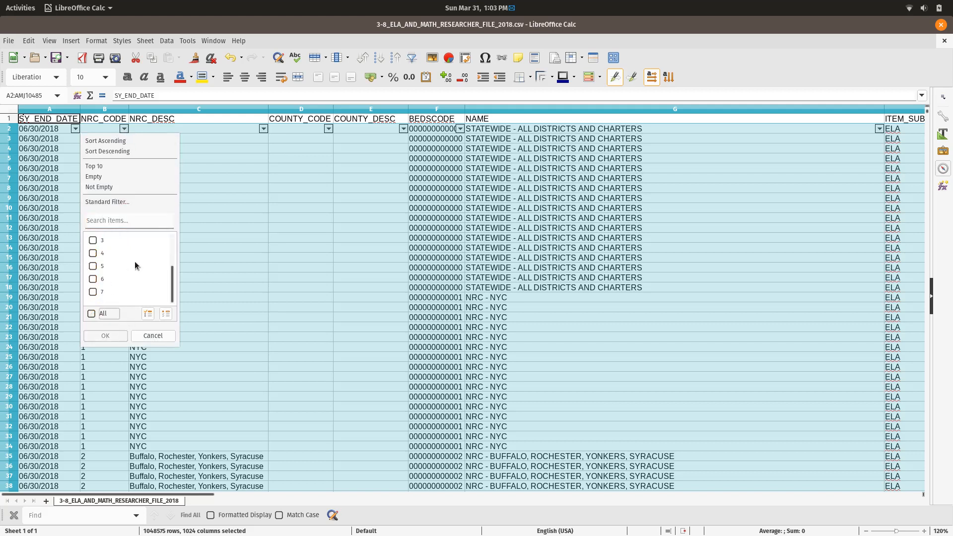
pyautogui.click(90, 293)
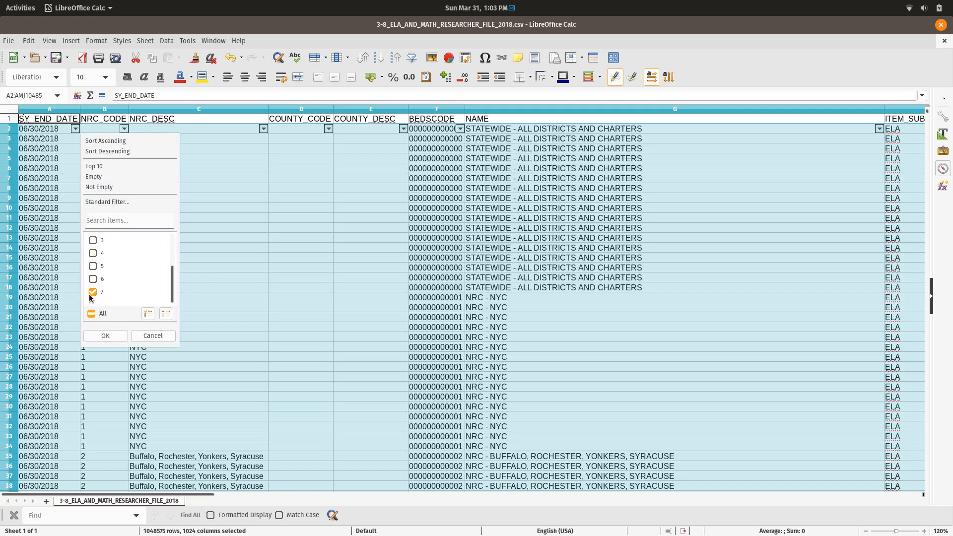
pyautogui.click(105, 336)
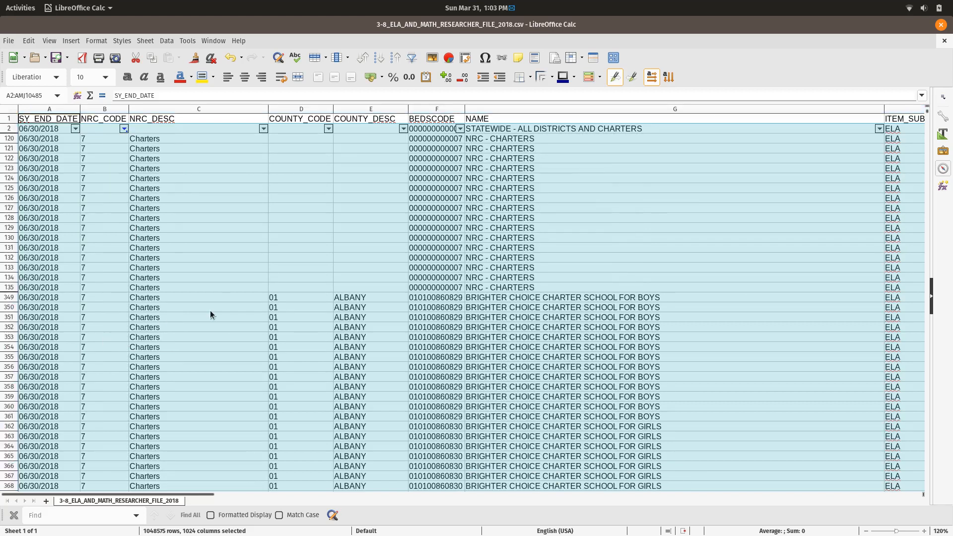
# - Examine the COUNTY_DESC and NAME values of the filtered charter rows from Albany down through the Bronx and back to the header row
pyautogui.scroll(-1, 210, 311)
pyautogui.scroll(-20, 210, 310)
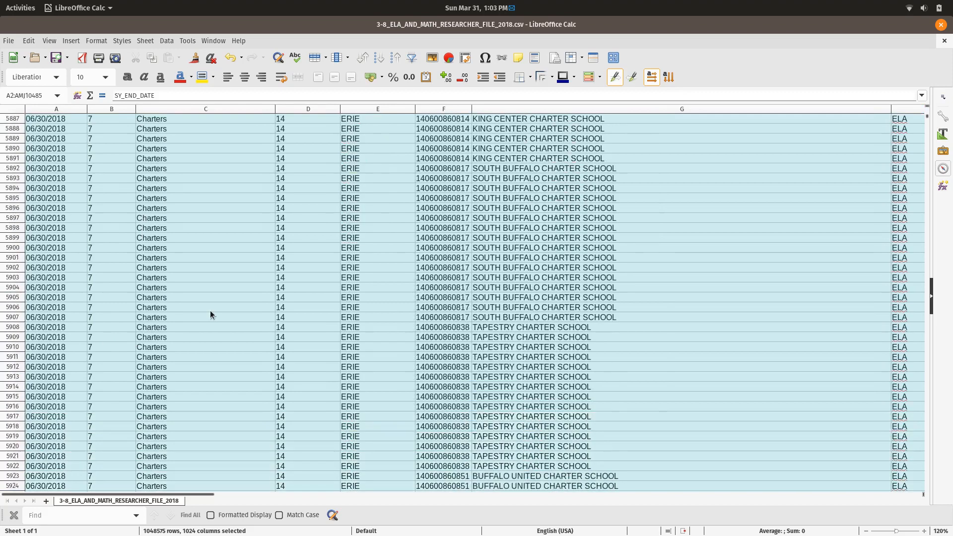
pyautogui.scroll(-20, 210, 310)
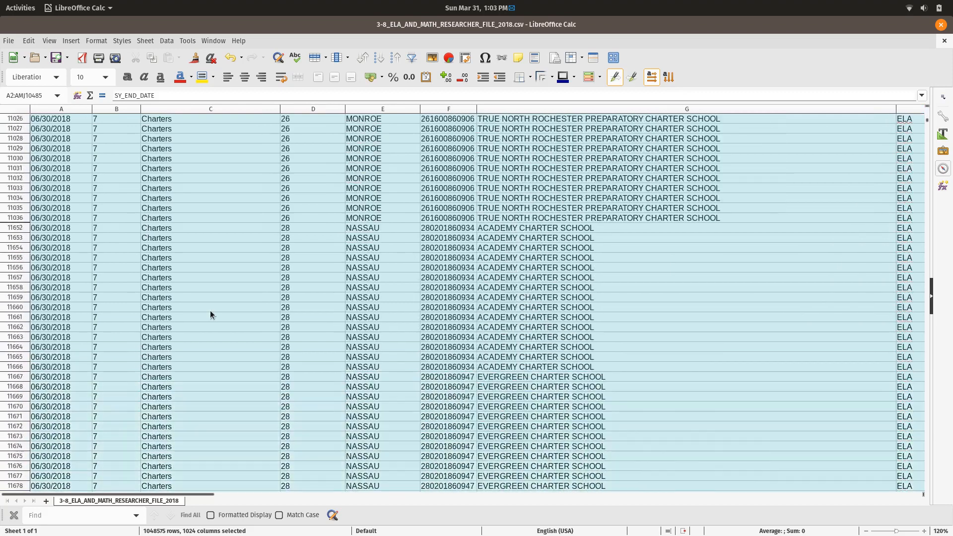
pyautogui.scroll(-20, 209, 310)
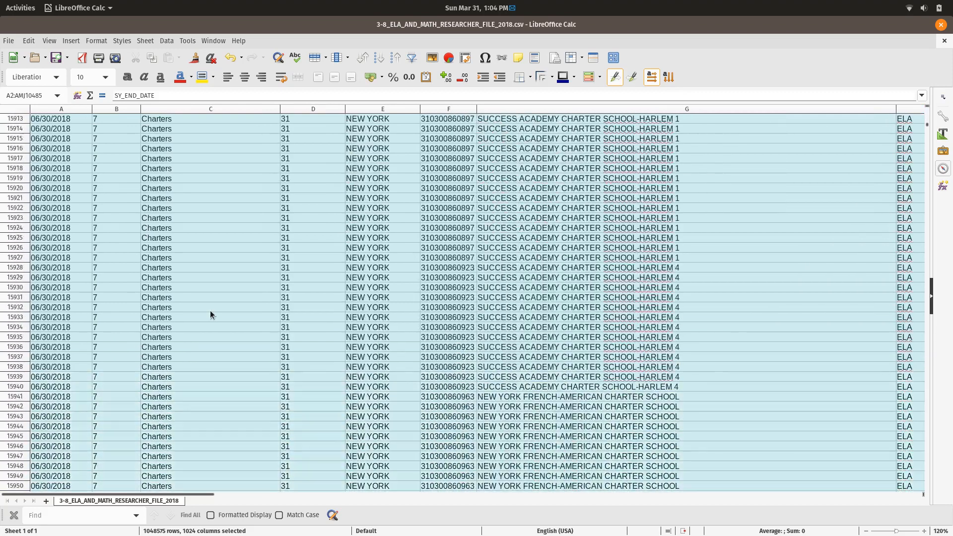
pyautogui.scroll(-20, 210, 311)
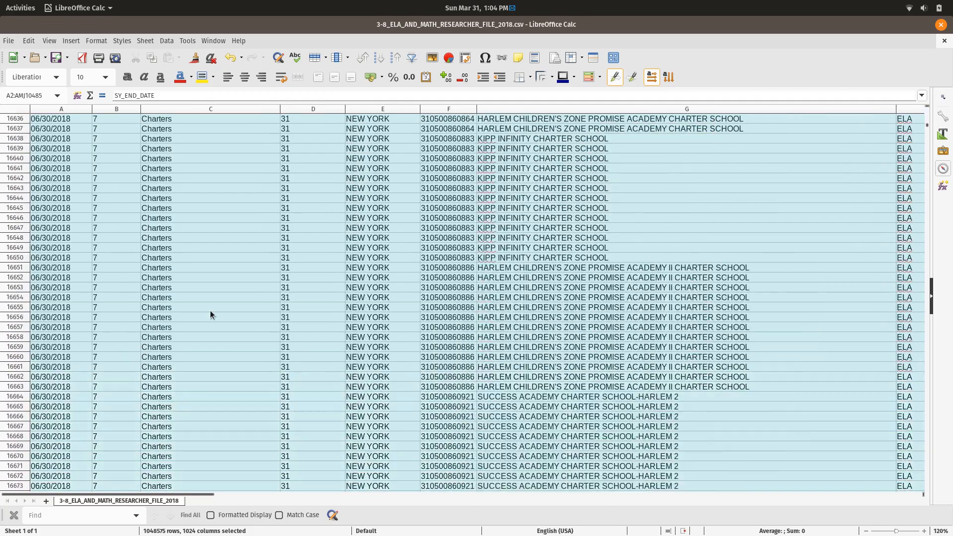
pyautogui.scroll(-20, 210, 311)
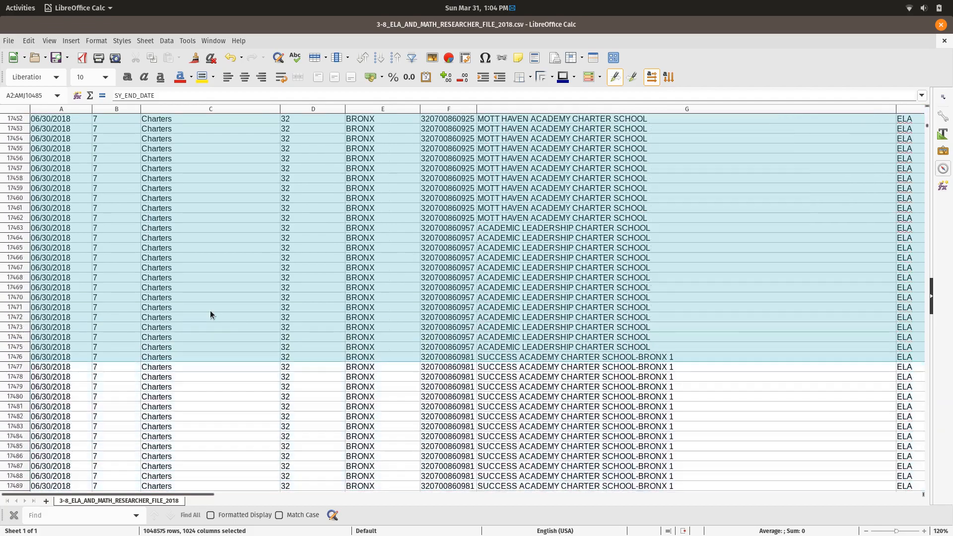
pyautogui.scroll(-15, 210, 310)
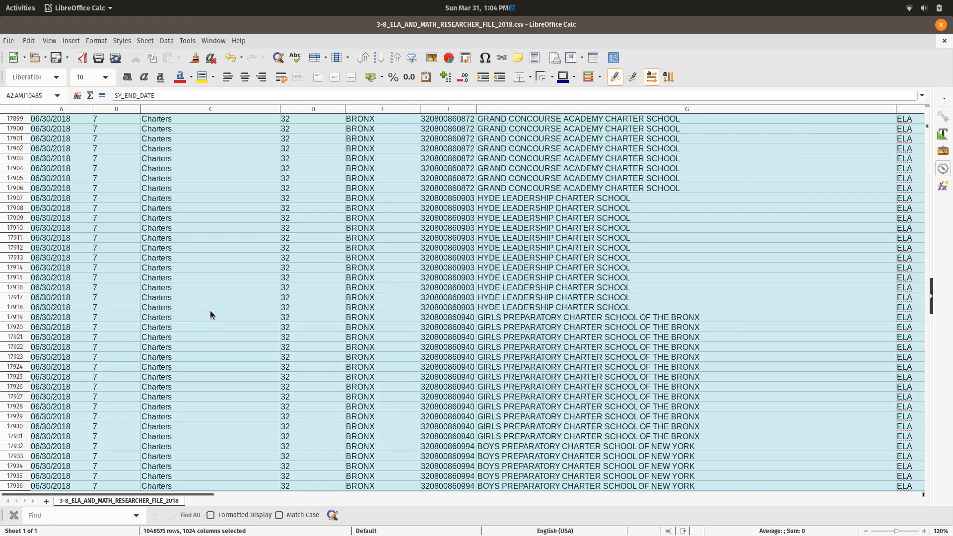
pyautogui.scroll(-20, 210, 310)
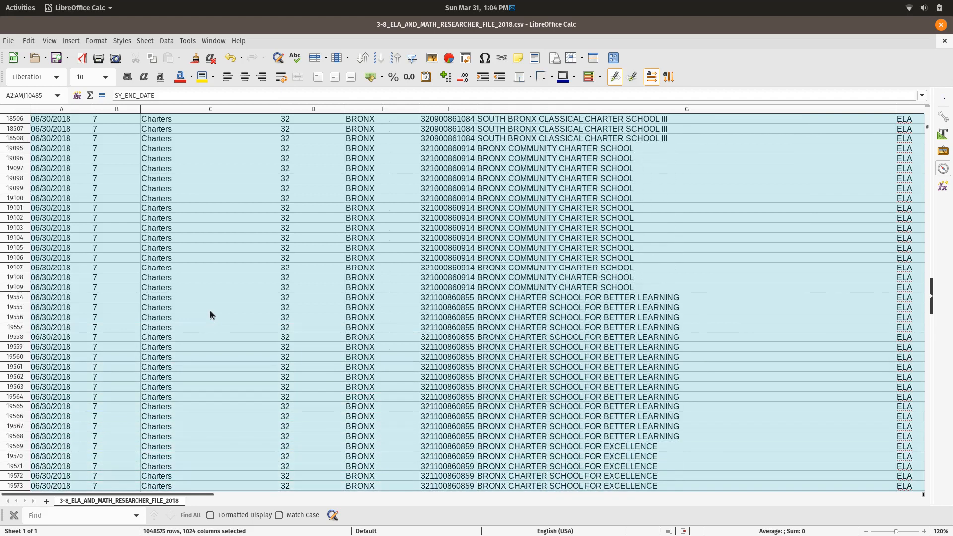
pyautogui.scroll(20, 210, 310)
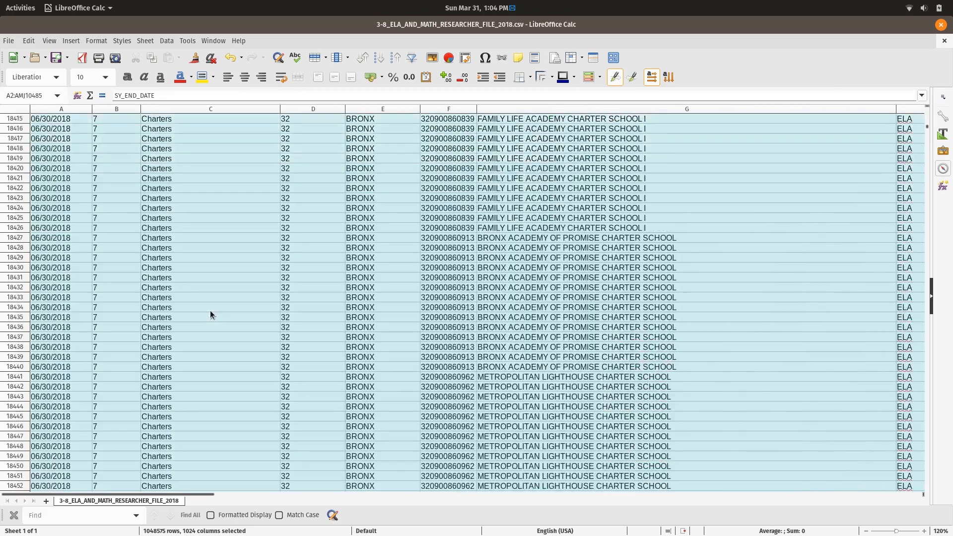
pyautogui.scroll(20, 209, 314)
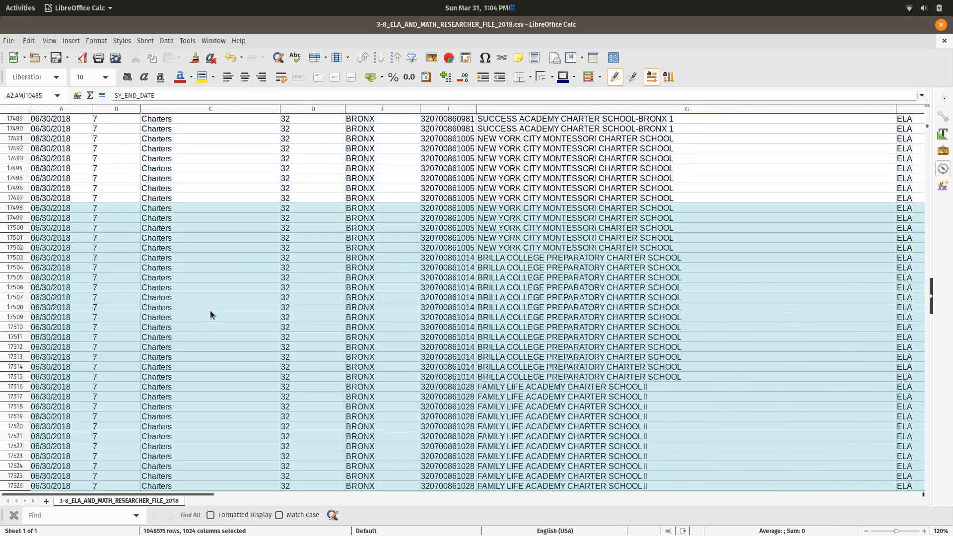
pyautogui.scroll(20, 210, 311)
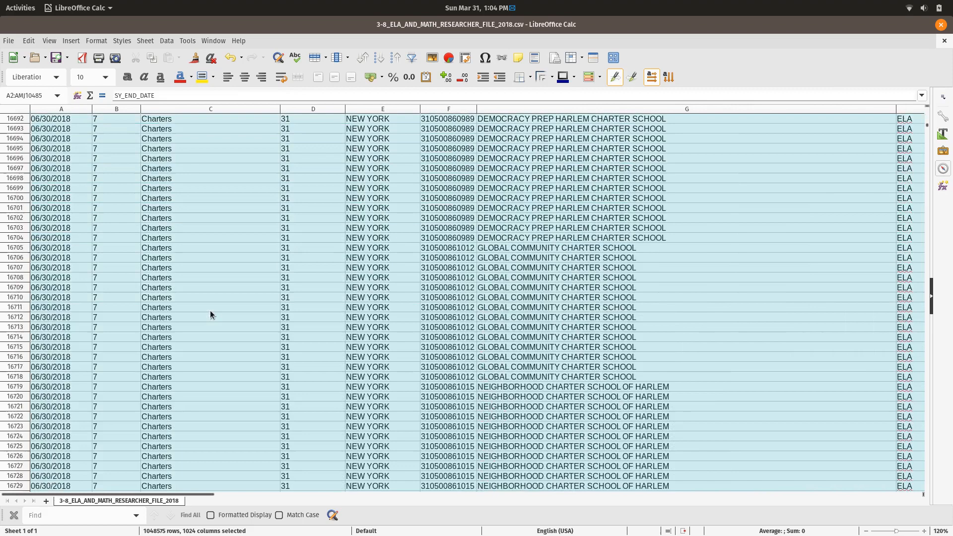
pyautogui.scroll(20, 210, 311)
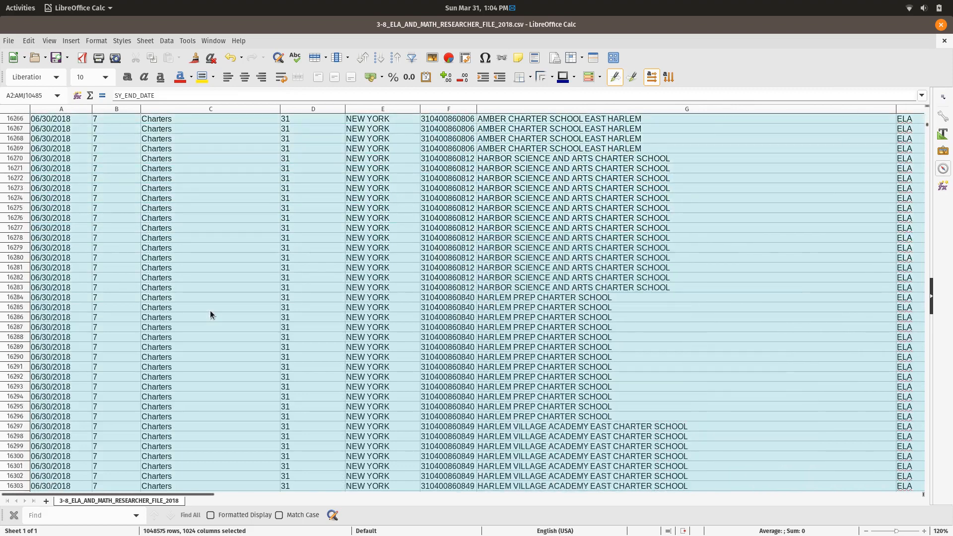
pyautogui.scroll(20, 210, 311)
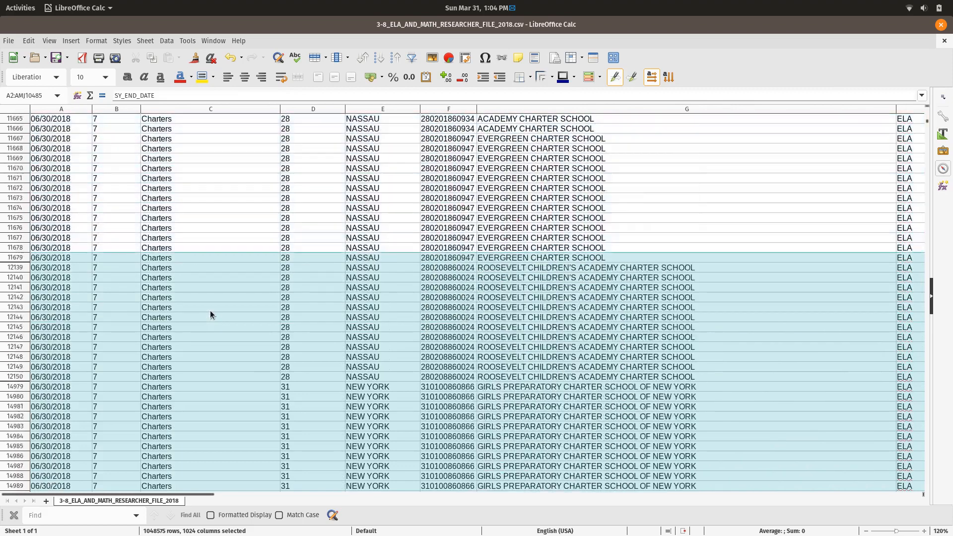
pyautogui.scroll(20, 210, 311)
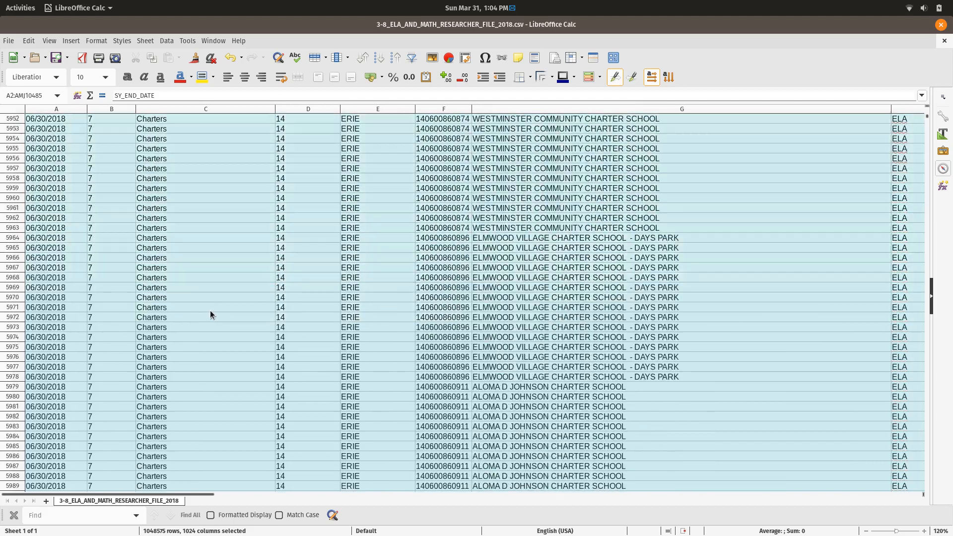
pyautogui.scroll(20, 210, 310)
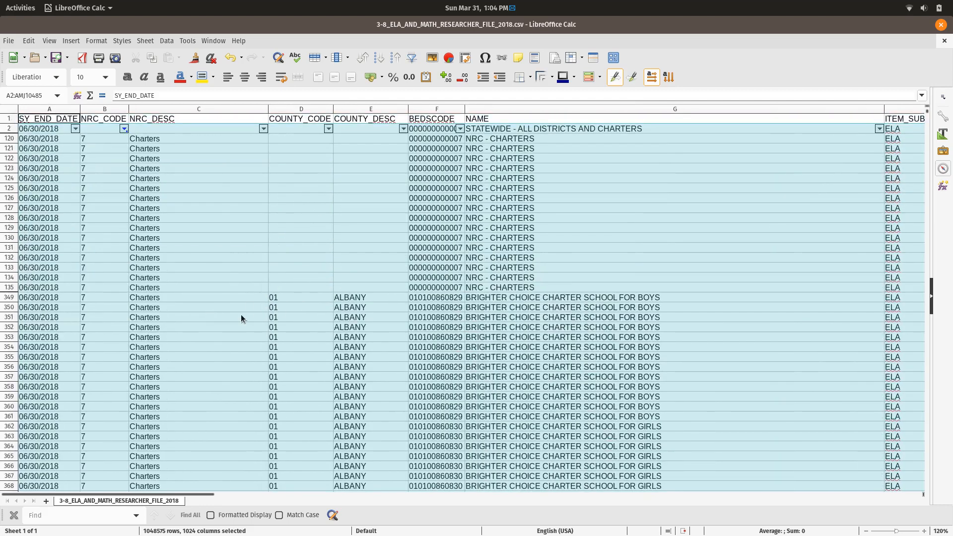
pyautogui.scroll(-5, 241, 316)
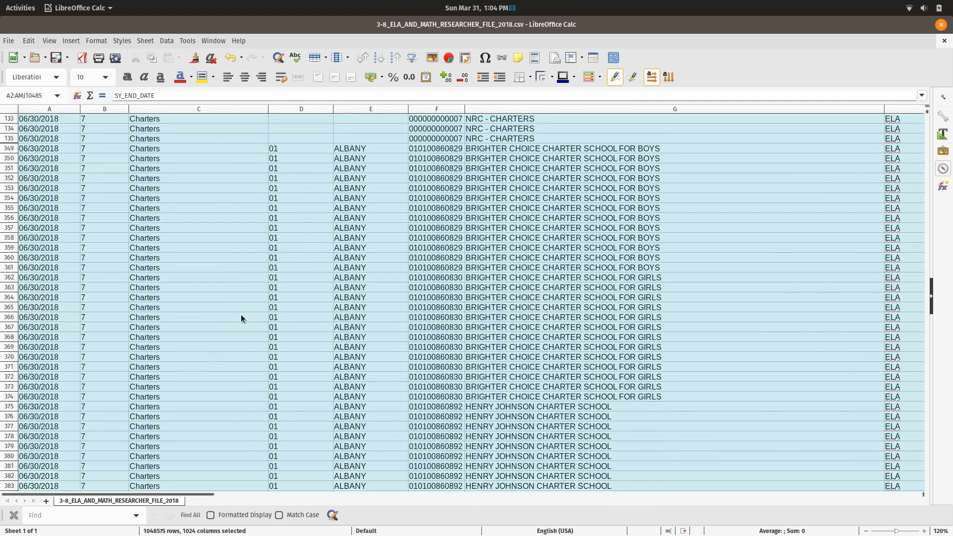
pyautogui.scroll(5, 242, 316)
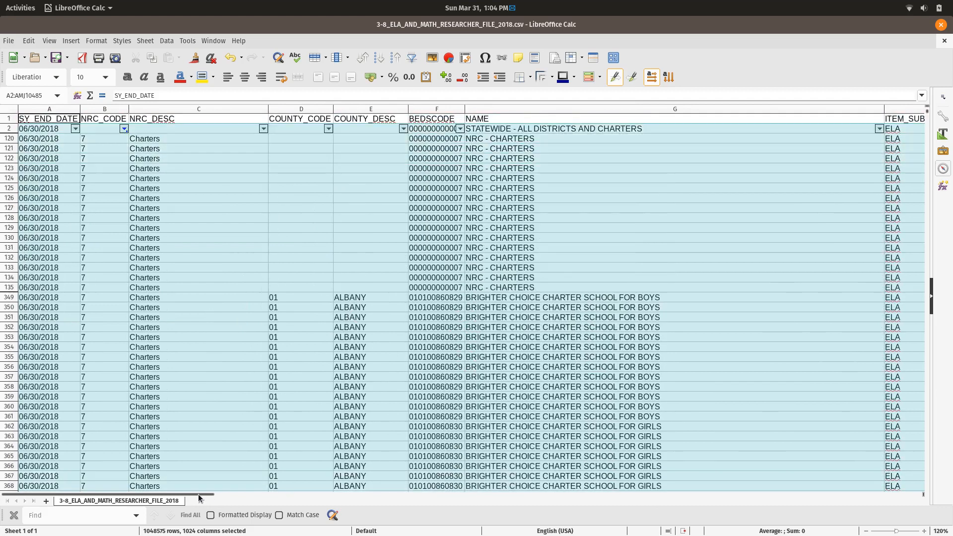
# - Filter the ITEM_DESC column to only Grade 8 Math
pyautogui.moveTo(204, 493); pyautogui.dragTo(358, 486)
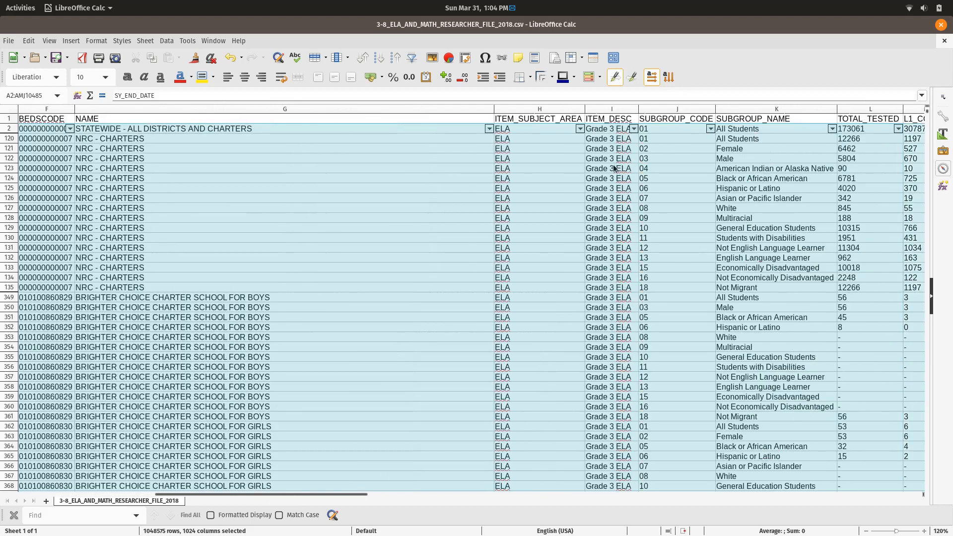
pyautogui.click(634, 130)
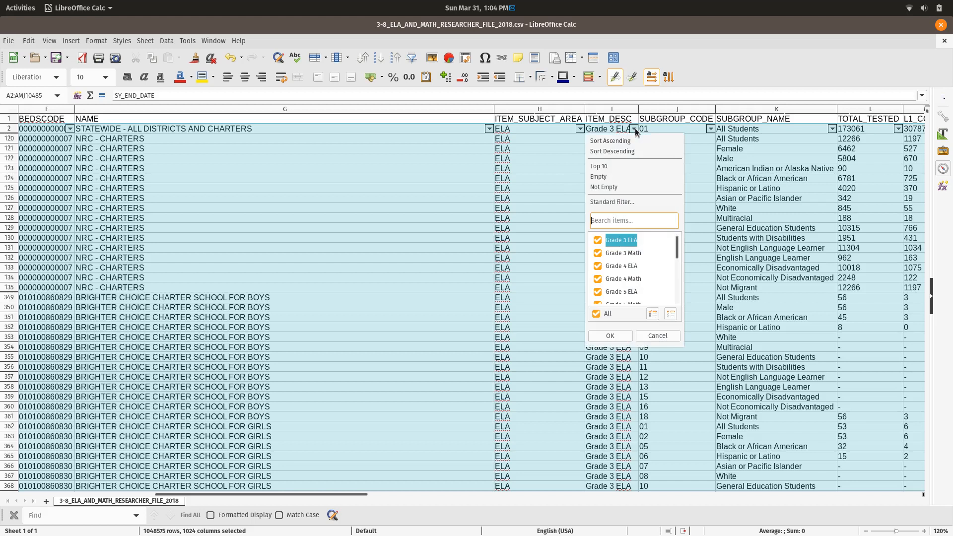
pyautogui.click(595, 314)
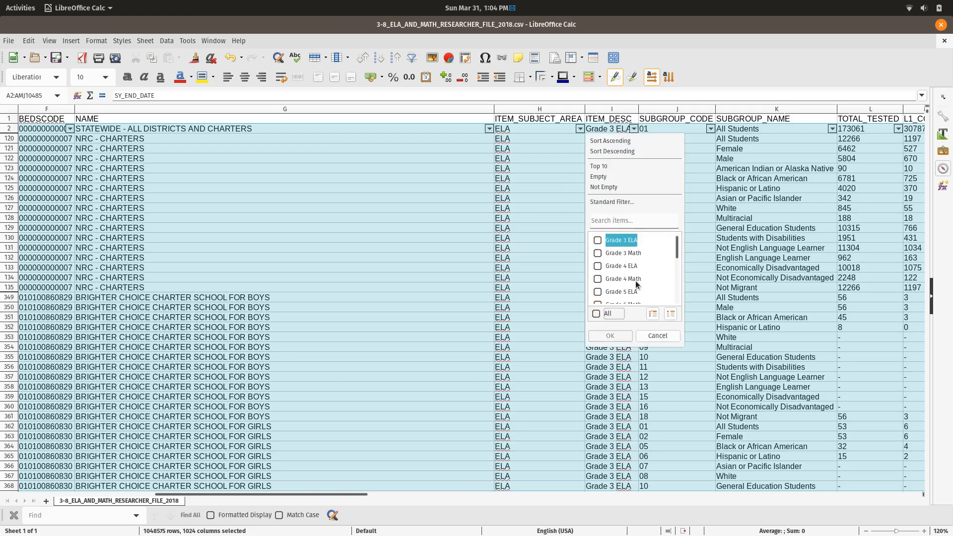
pyautogui.scroll(-3, 663, 272)
pyautogui.click(598, 292)
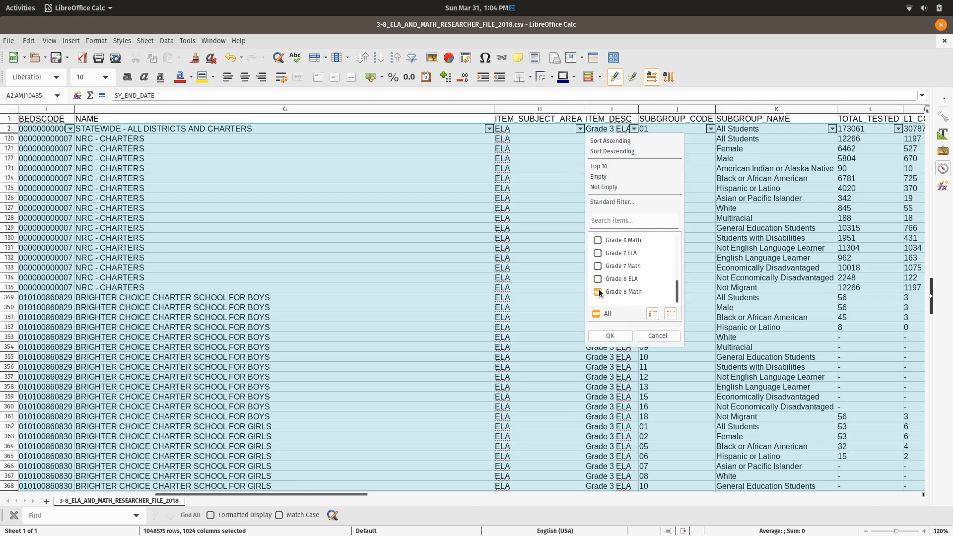
pyautogui.click(609, 337)
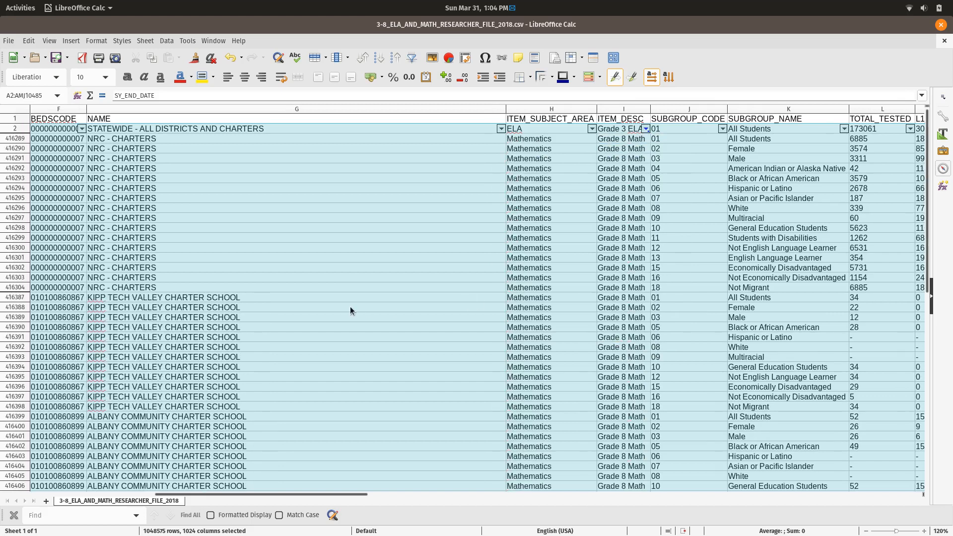
# - Examine the county and school names of the Grade 8 Math charter rows, from the NRC - CHARTERS summary down to the last record
pyautogui.hscroll(-5, 350, 310)
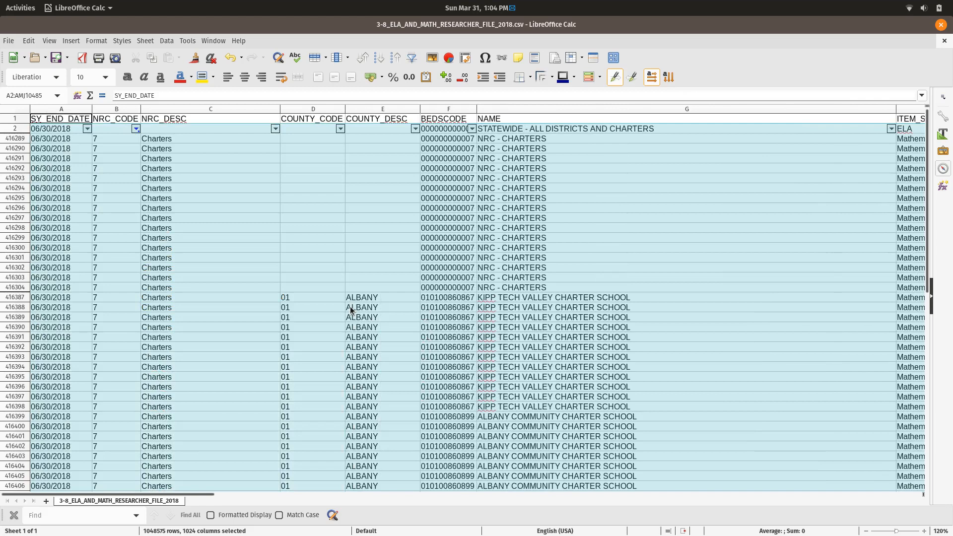
pyautogui.scroll(-15, 350, 310)
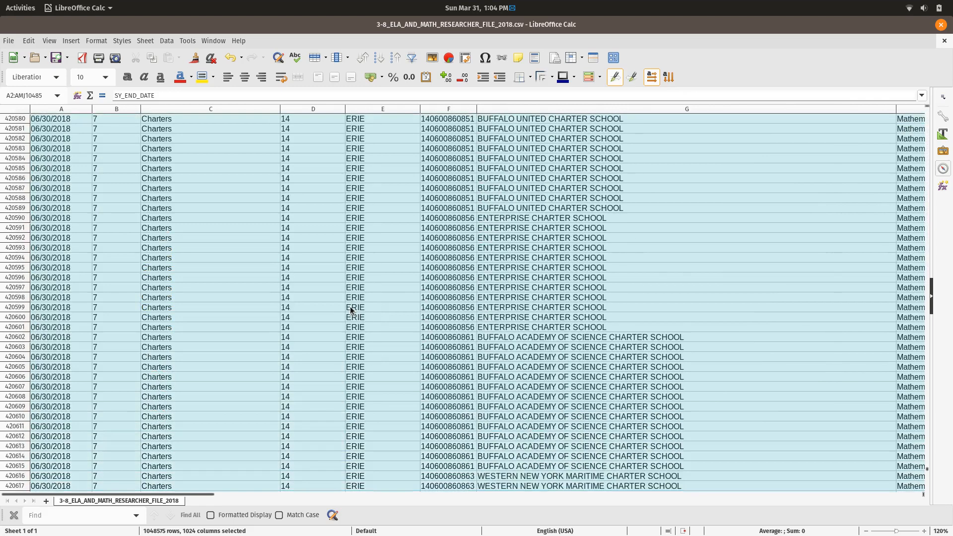
pyautogui.scroll(-15, 350, 305)
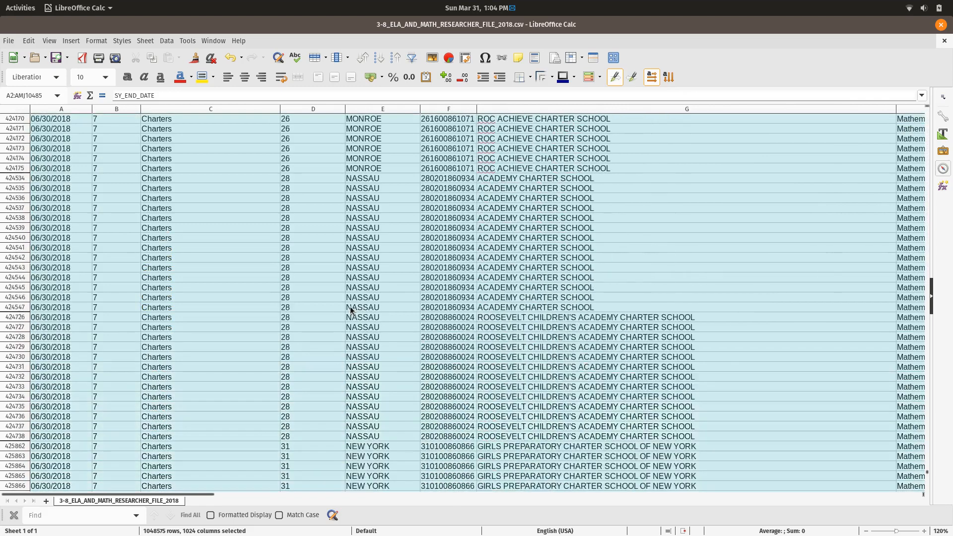
pyautogui.scroll(-15, 350, 306)
pyautogui.scroll(-15, 350, 306)
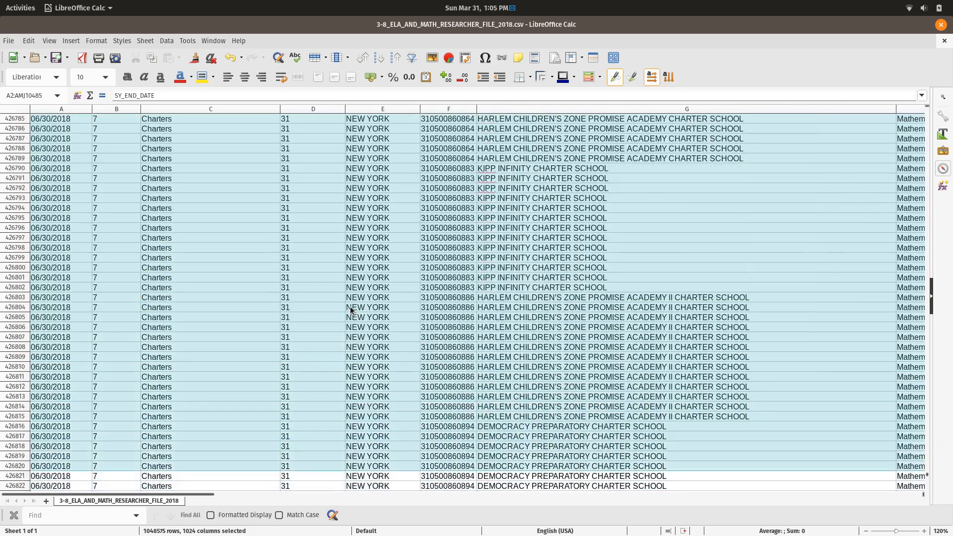
pyautogui.scroll(-15, 350, 306)
pyautogui.scroll(-15, 350, 305)
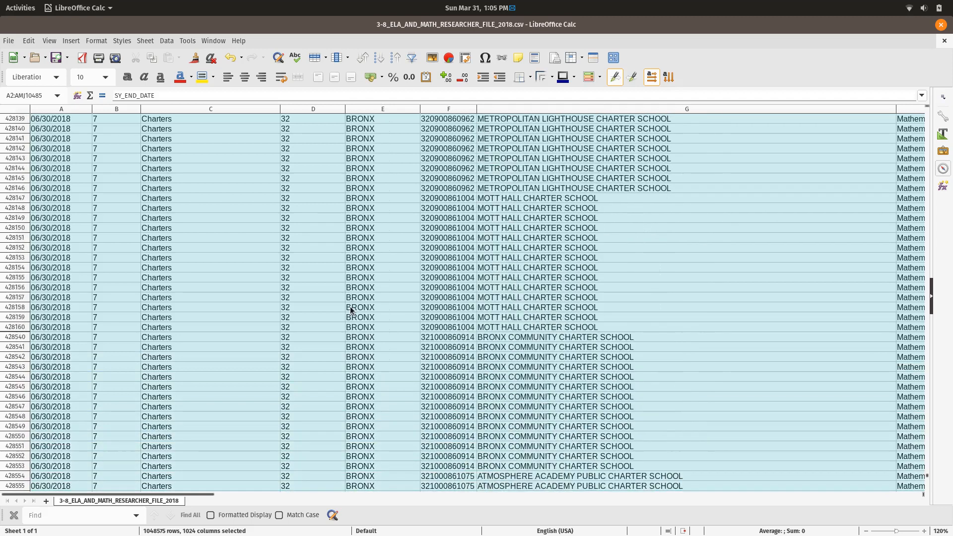
pyautogui.scroll(-20, 350, 307)
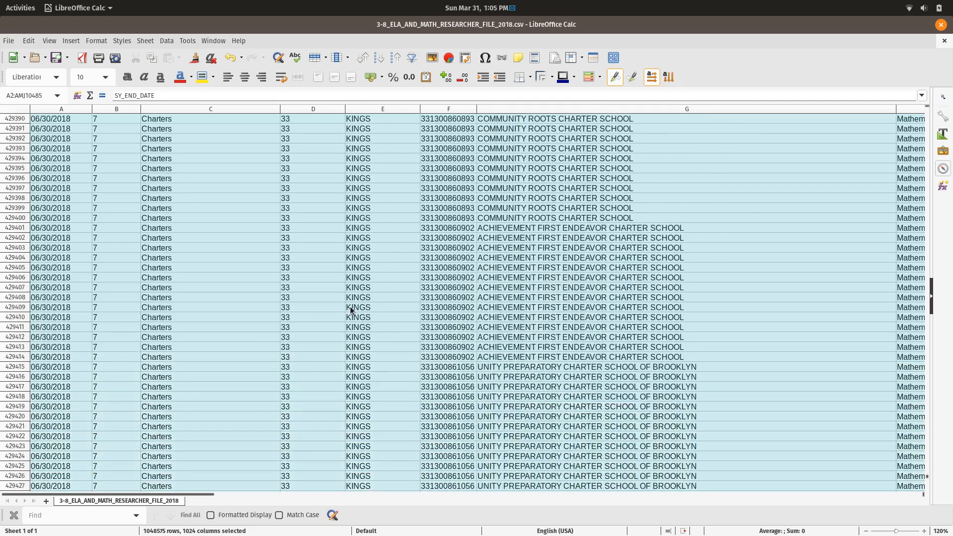
pyautogui.scroll(-10, 349, 311)
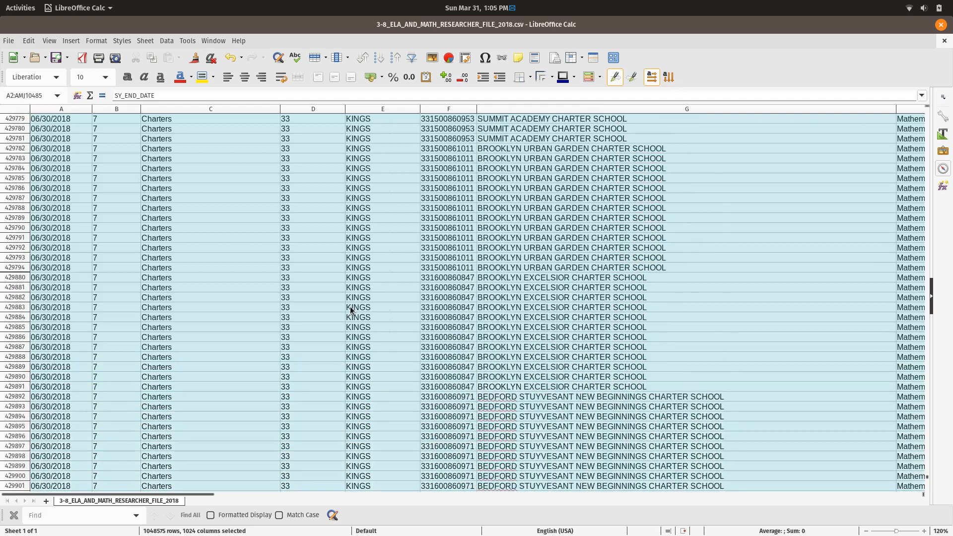
pyautogui.scroll(-20, 351, 310)
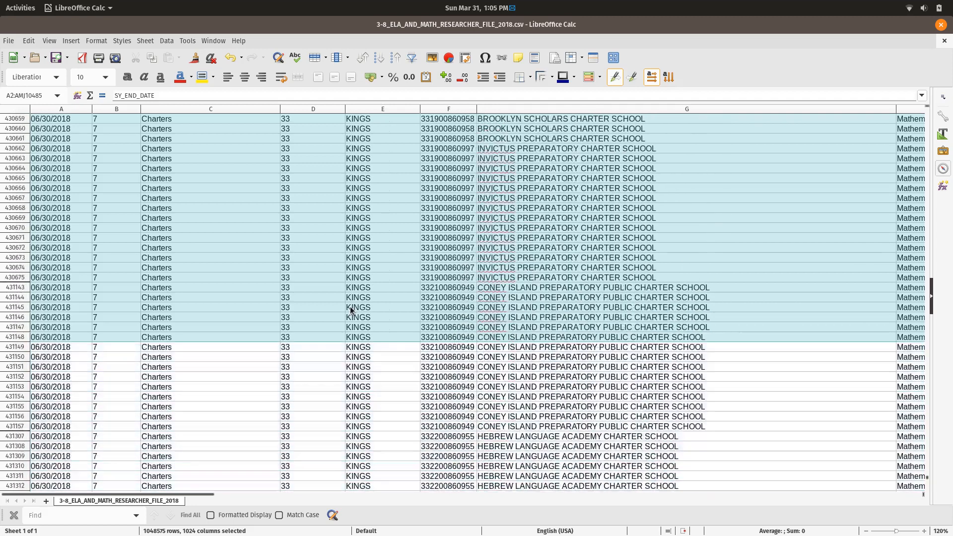
pyautogui.scroll(-8, 350, 309)
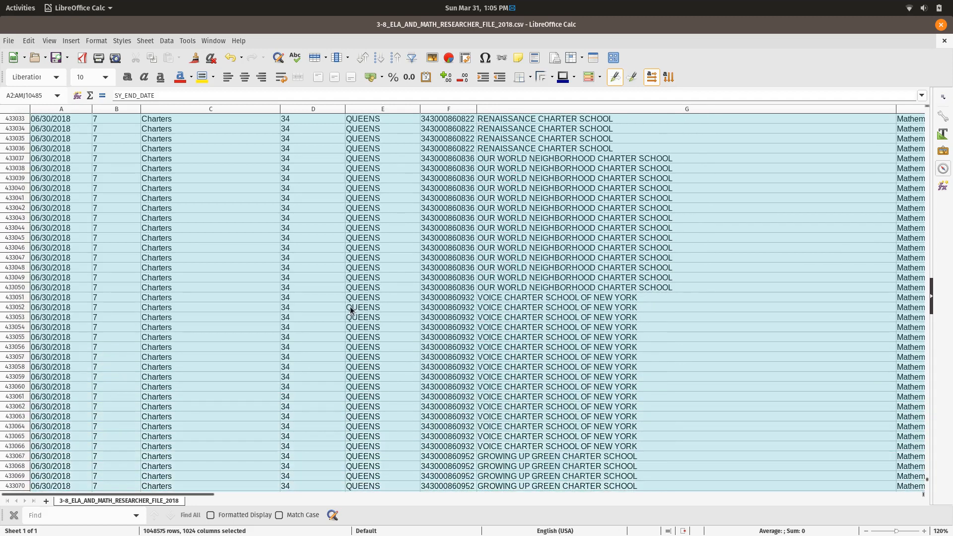
pyautogui.scroll(-20, 351, 308)
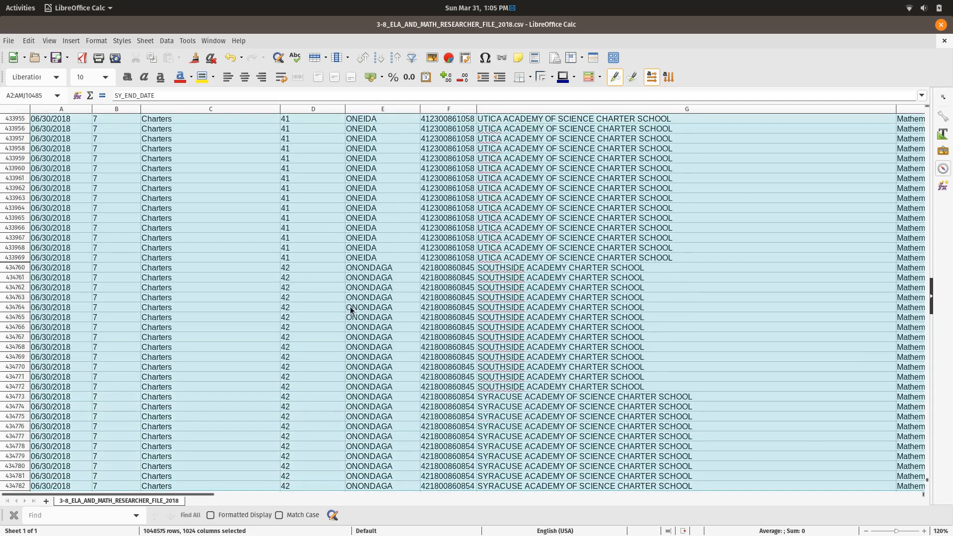
pyautogui.scroll(-1, 349, 306)
pyautogui.scroll(-20, 350, 306)
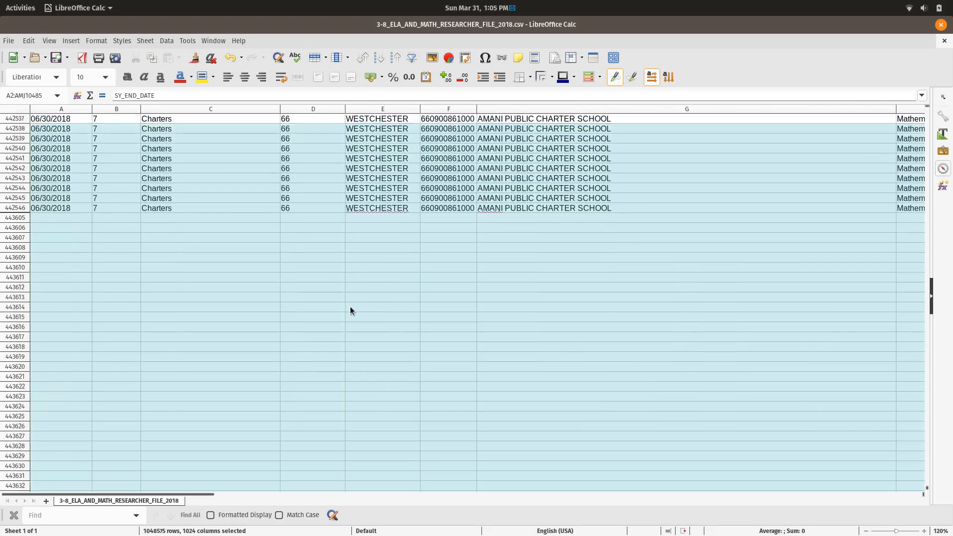
# - Replace the whole-sheet selection with just the SY_END_DATE header cell A1
pyautogui.scroll(20, 350, 305)
pyautogui.scroll(20, 351, 309)
pyautogui.scroll(20, 350, 309)
pyautogui.scroll(20, 350, 309)
pyautogui.scroll(20, 350, 306)
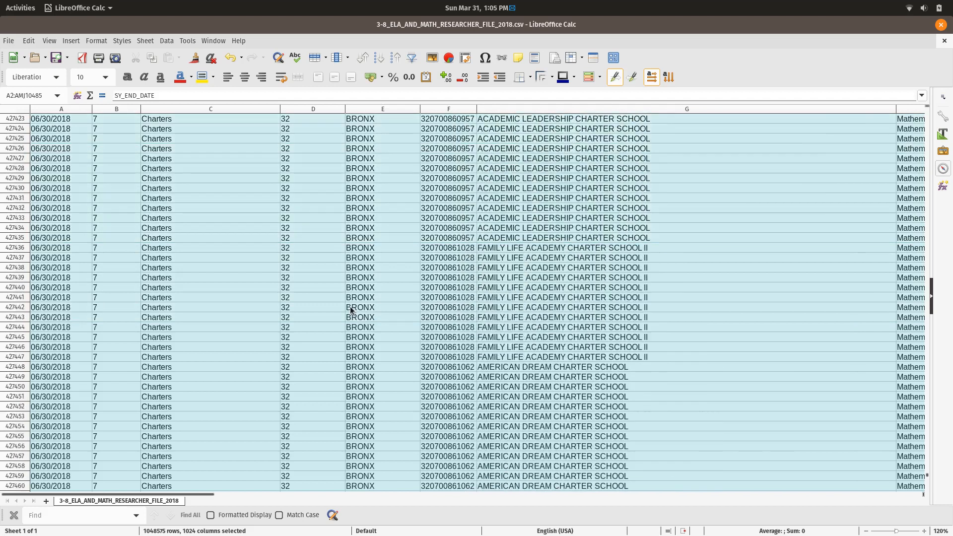
pyautogui.scroll(4, 349, 306)
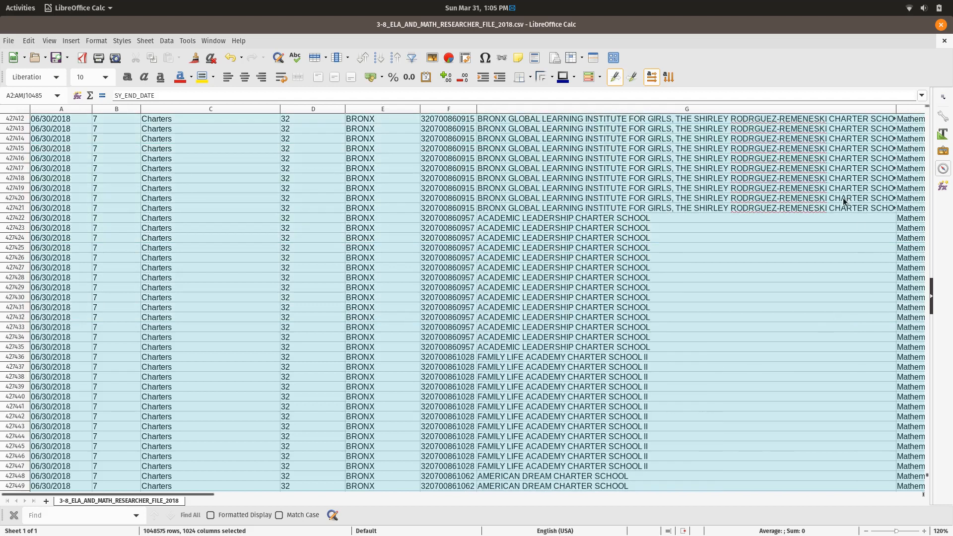
pyautogui.scroll(20, 843, 201)
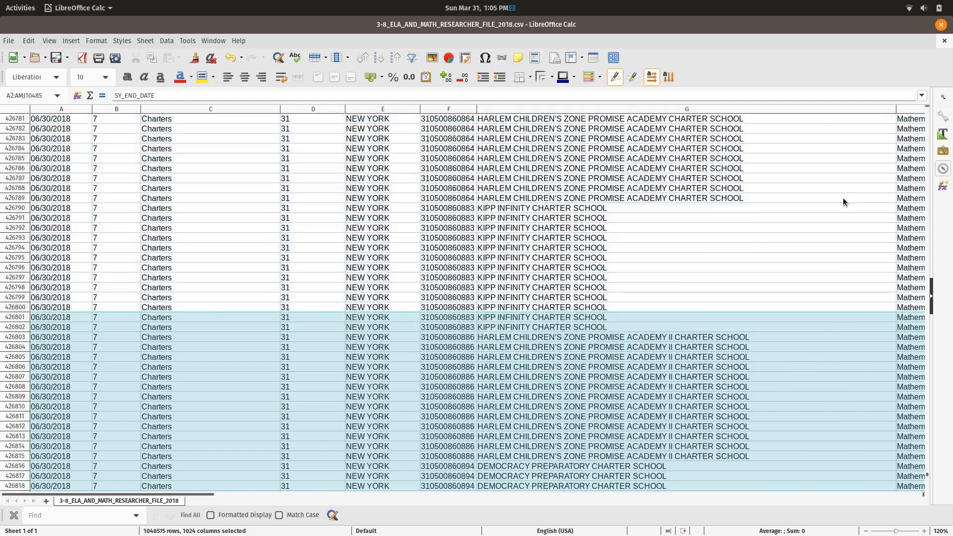
pyautogui.scroll(20, 843, 199)
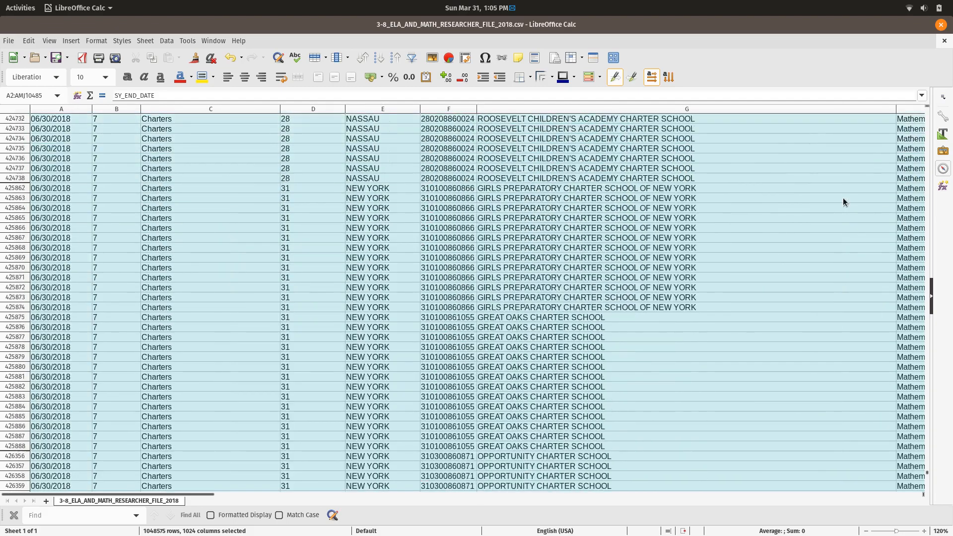
pyautogui.scroll(20, 842, 201)
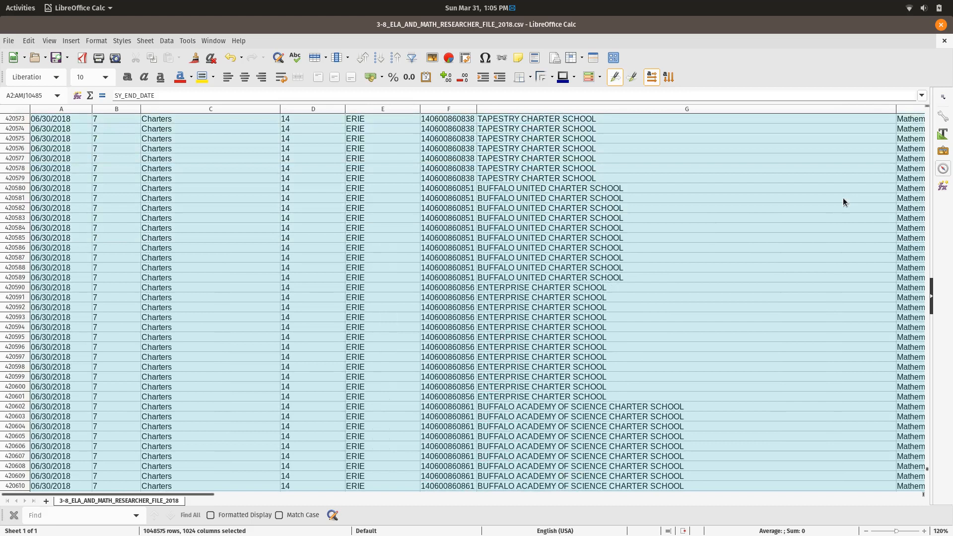
pyautogui.scroll(6, 842, 202)
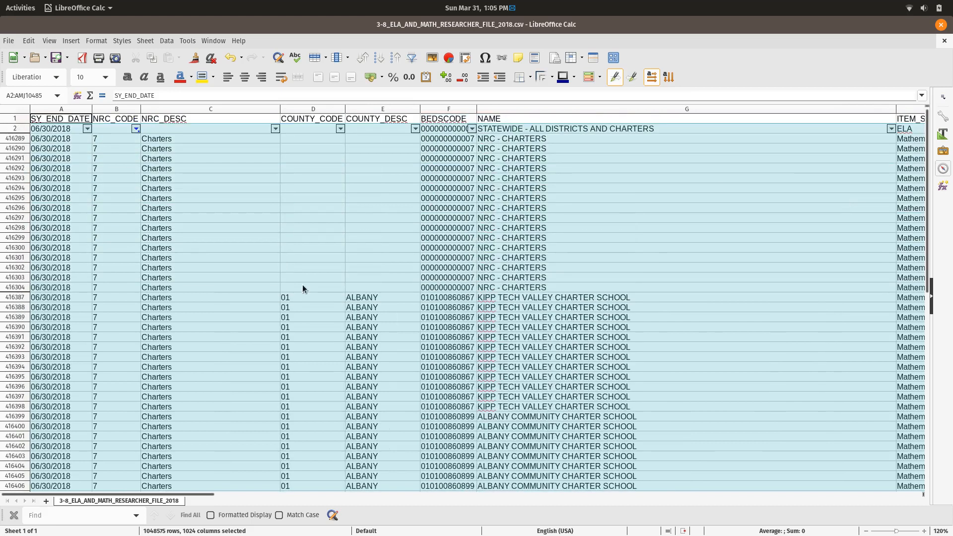
pyautogui.click(52, 122)
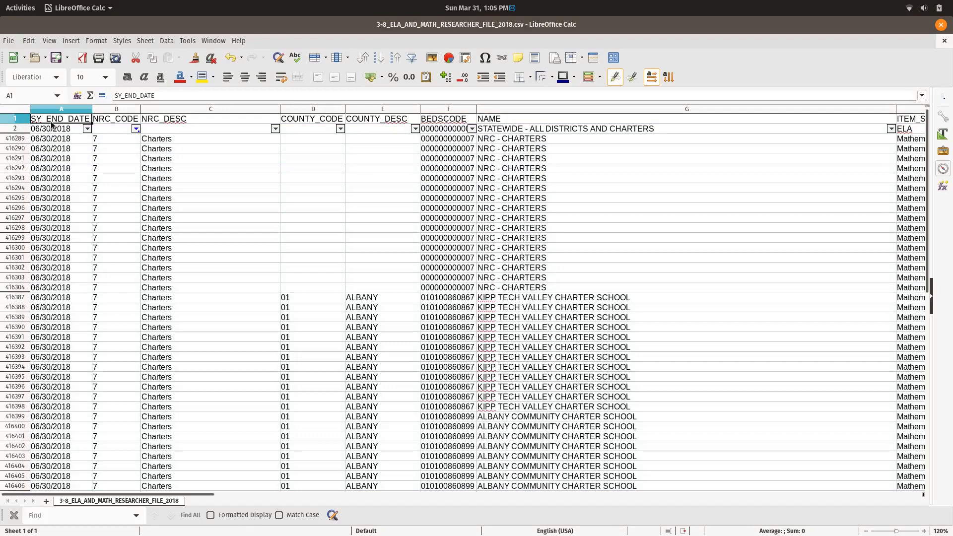
# - Extend the selection from A1 down column A to the last filtered record in row 442546
pyautogui.scroll(-20, 70, 172)
pyautogui.scroll(-20, 70, 171)
pyautogui.scroll(-15, 71, 172)
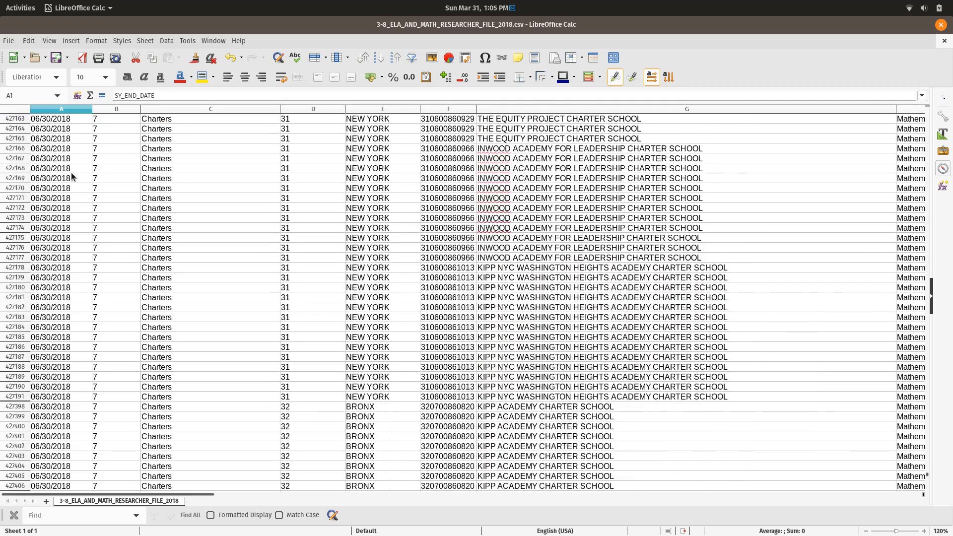
pyautogui.scroll(-20, 70, 176)
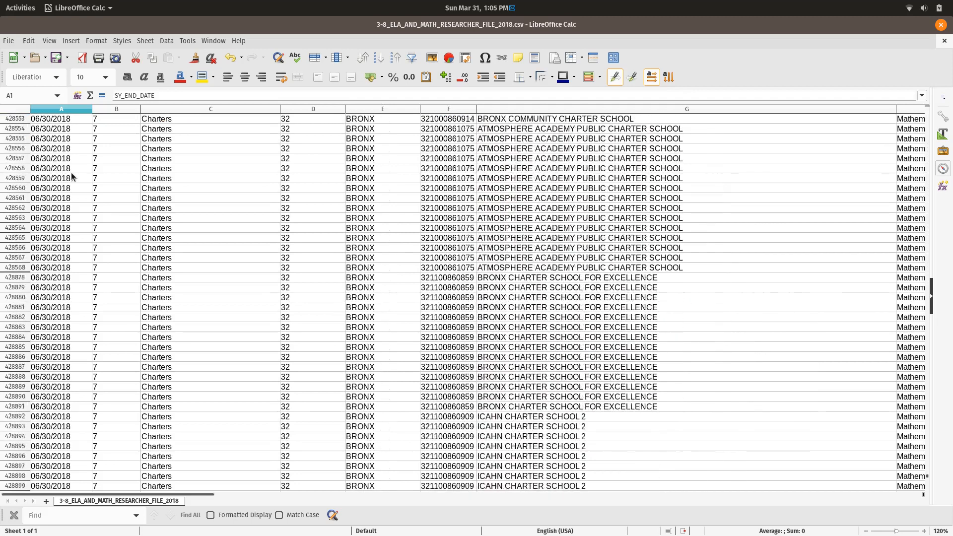
pyautogui.scroll(-20, 70, 176)
pyautogui.scroll(-20, 71, 176)
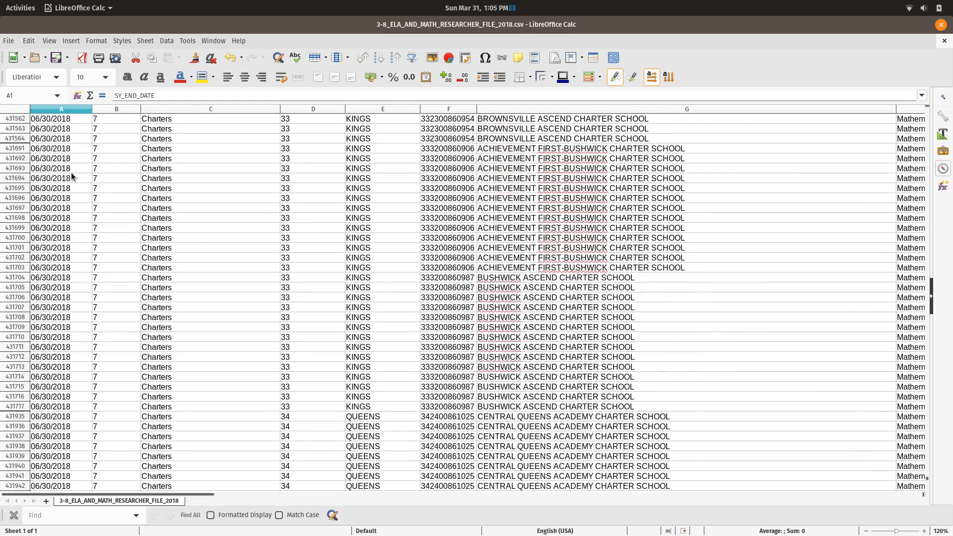
pyautogui.scroll(-20, 70, 176)
pyautogui.scroll(1, 71, 173)
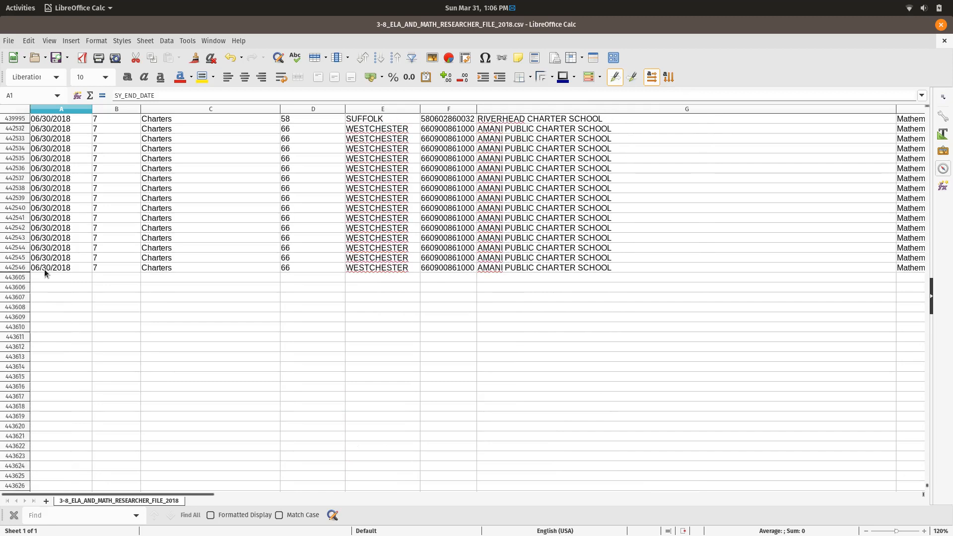
pyautogui.keyDown('shift'); pyautogui.click(44, 270); pyautogui.keyUp('shift')
# - Widen the selection across the data columns to column W, covering A1:W442546
pyautogui.hotkey('shift', 'Right')
pyautogui.hotkey('shift', 'Right')
pyautogui.hotkey('shift', 'Right')
pyautogui.hotkey('shift', 'Right')
pyautogui.hotkey('shift', 'Right')
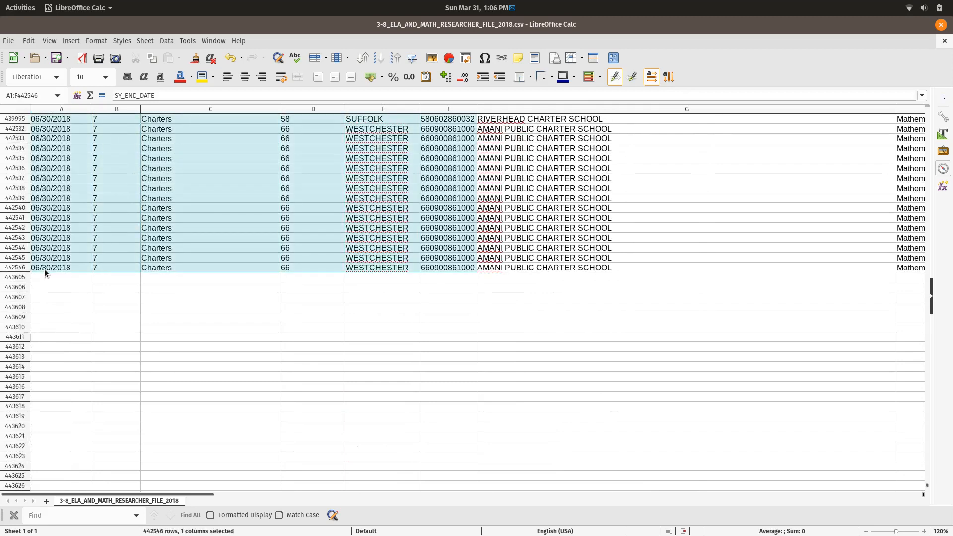
pyautogui.hotkey('shift', 'Right')
pyautogui.hotkey('shift', 'Right')
pyautogui.hotkey('shift', 'Right')
pyautogui.hotkey('shift', 'Right')
pyautogui.hotkey('shift', 'Right')
pyautogui.hotkey('shift', 'Right')
pyautogui.hotkey('shift', 'Right')
pyautogui.hotkey('shift', 'Right')
pyautogui.hotkey('shift', 'Right')
pyautogui.hotkey('shift', 'Right')
pyautogui.hotkey('shift', 'Right')
pyautogui.hotkey('shift', 'Right')
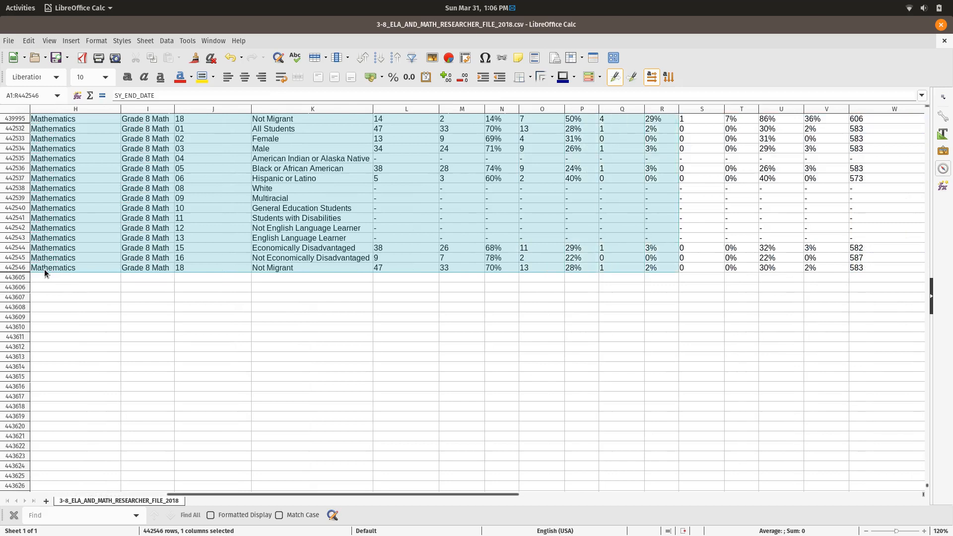
pyautogui.hotkey('shift', 'Right')
pyautogui.hotkey('shift', 'Right')
pyautogui.hotkey('shift', 'Right')
pyautogui.hotkey('shift', 'Right')
pyautogui.hotkey('shift', 'Right')
pyautogui.hotkey('shift', 'Right')
pyautogui.hotkey('shift', 'Right')
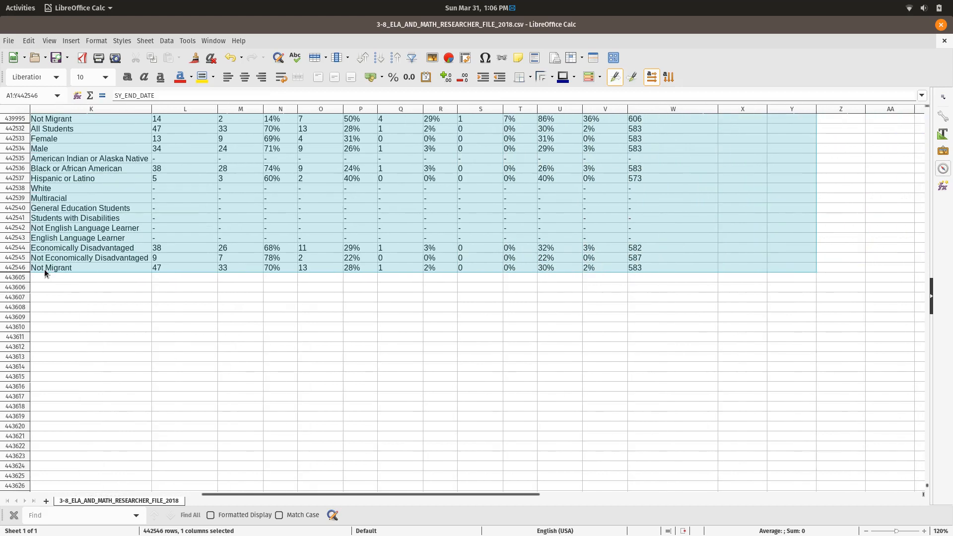
pyautogui.hotkey('shift', 'Left')
pyautogui.hotkey('shift', 'Left')
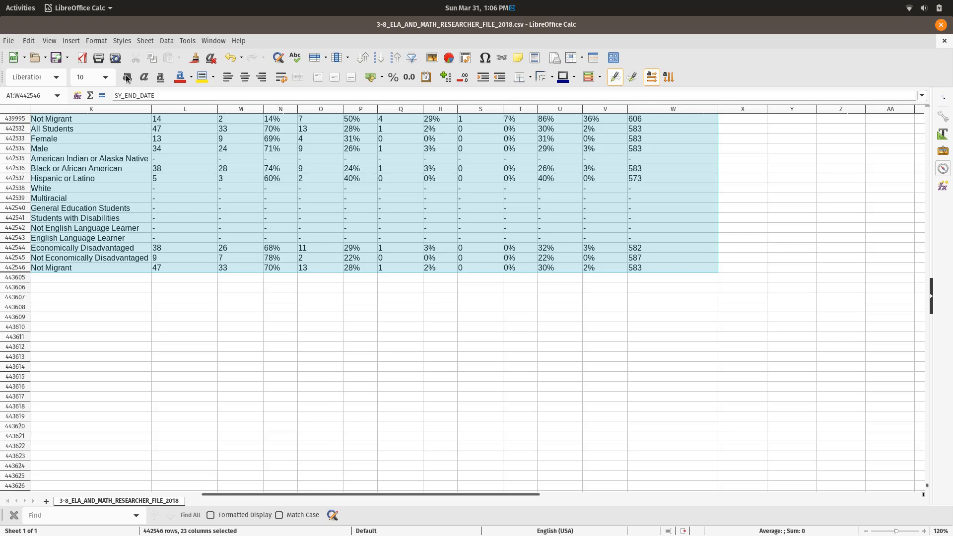
# - Copy the selected filtered records into a new blank spreadsheet starting at A1, and check the pasted rows
pyautogui.hotkey('ctrl', 'c')
pyautogui.hotkey('alt', 'f')
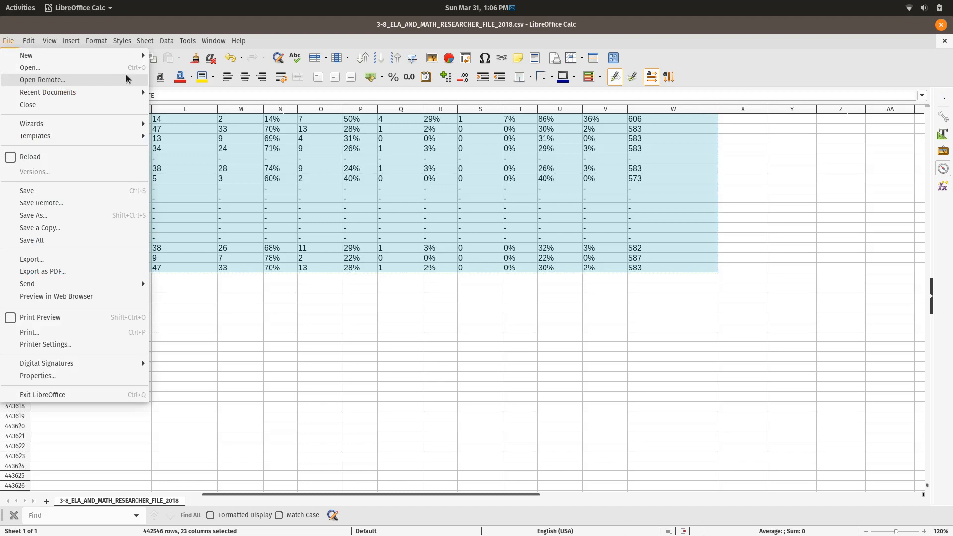
pyautogui.moveTo(105, 61)
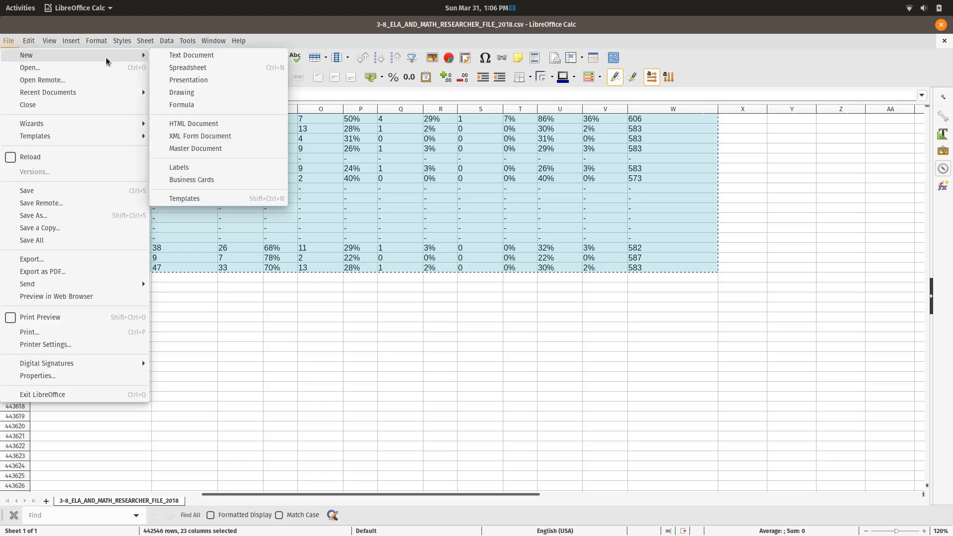
pyautogui.click(185, 68)
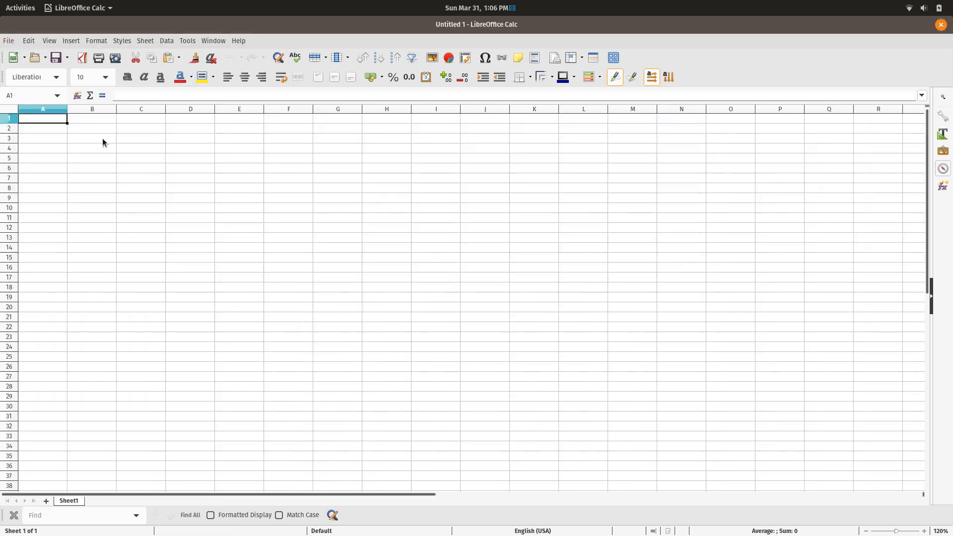
pyautogui.hotkey('ctrl', 'v')
pyautogui.scroll(-6, 264, 205)
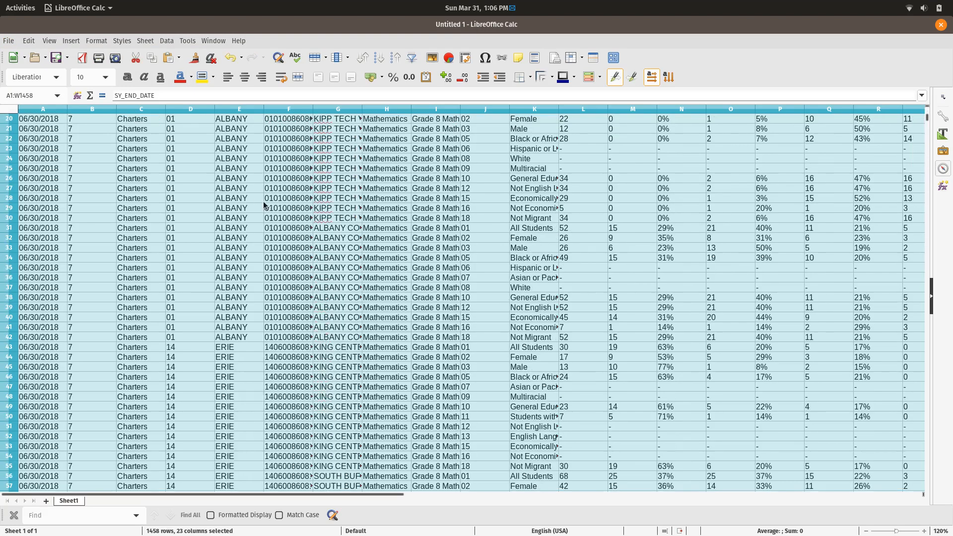
pyautogui.scroll(-20, 265, 205)
pyautogui.scroll(20, 265, 205)
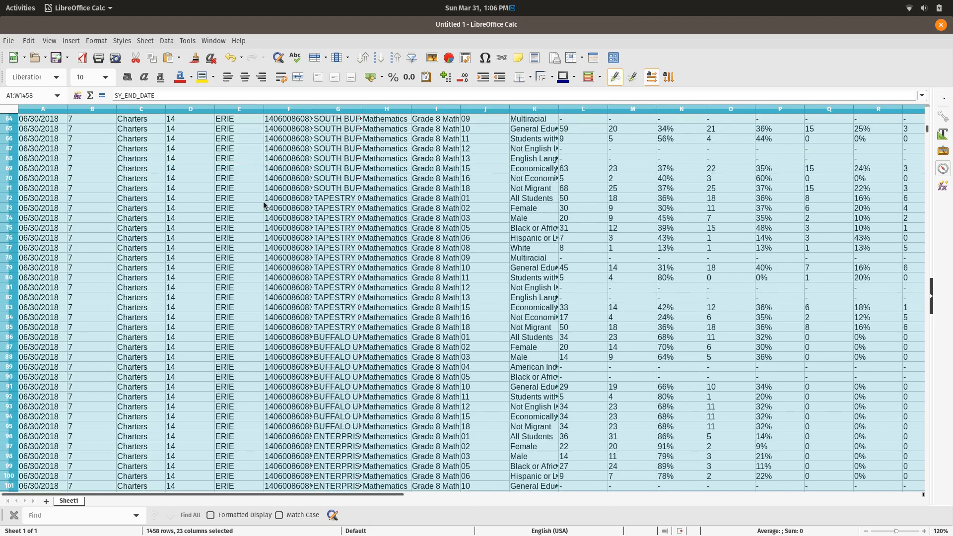
pyautogui.scroll(20, 265, 205)
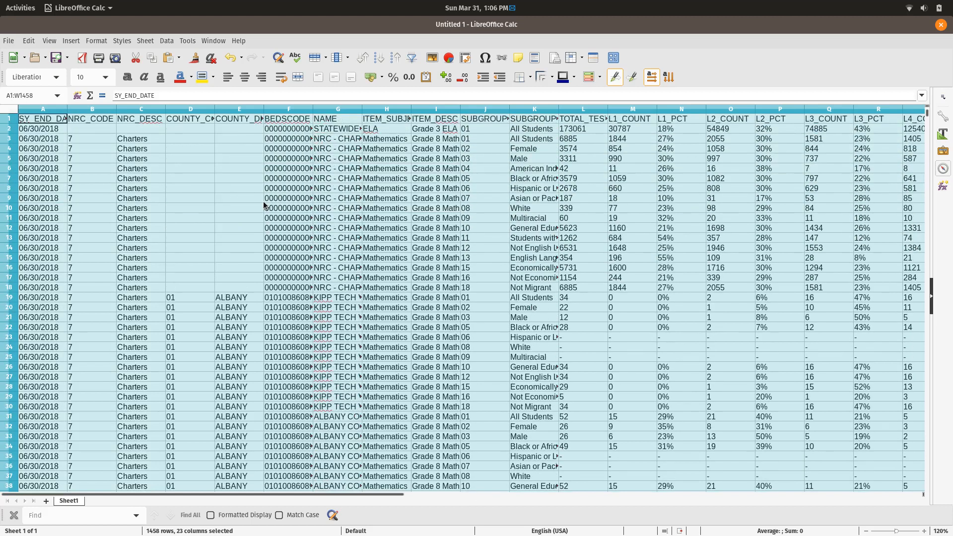
# - Save the new spreadsheet as Grade8CharterMath.ods in the Spring 2019 folder inside CS for Teachers
pyautogui.click(10, 41)
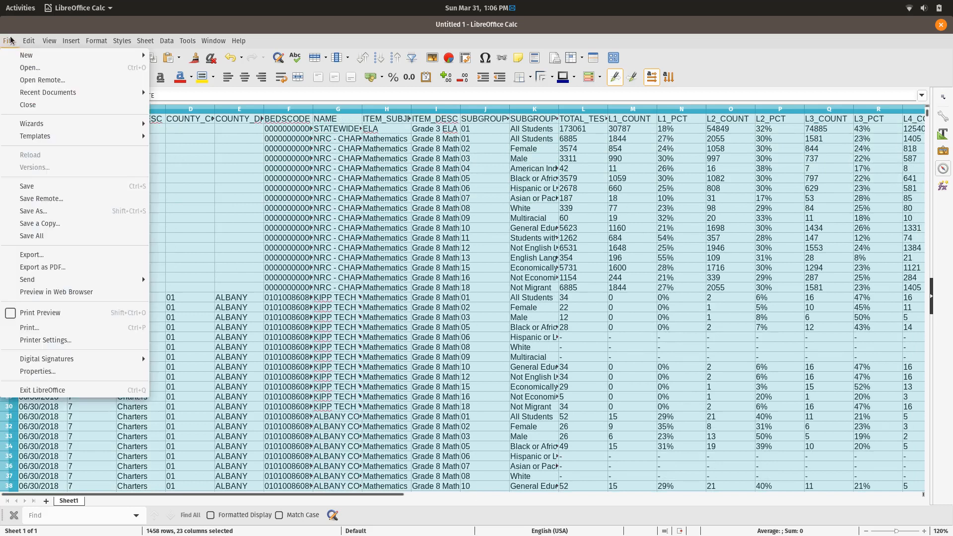
pyautogui.click(31, 212)
pyautogui.write('Grade')
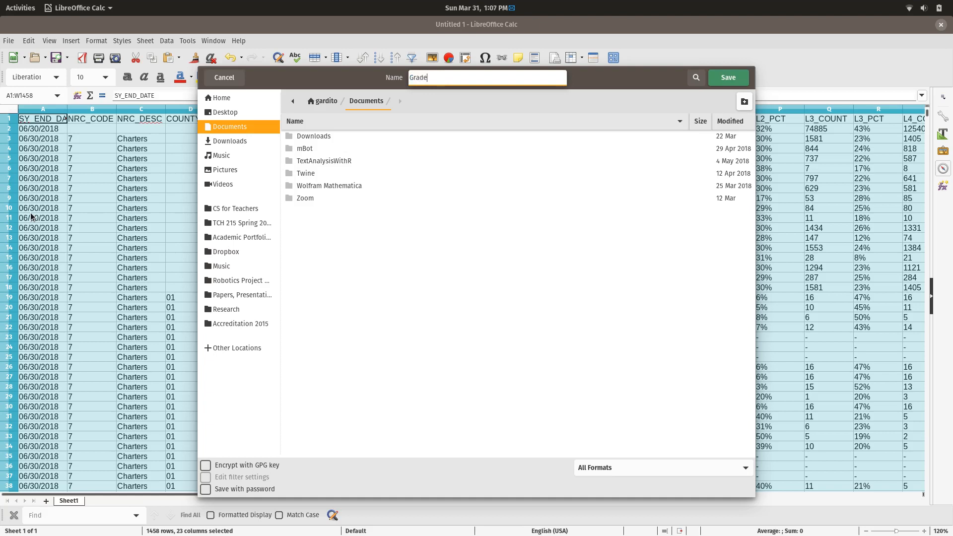
pyautogui.write('8CharterMath.ods')
pyautogui.click(221, 210)
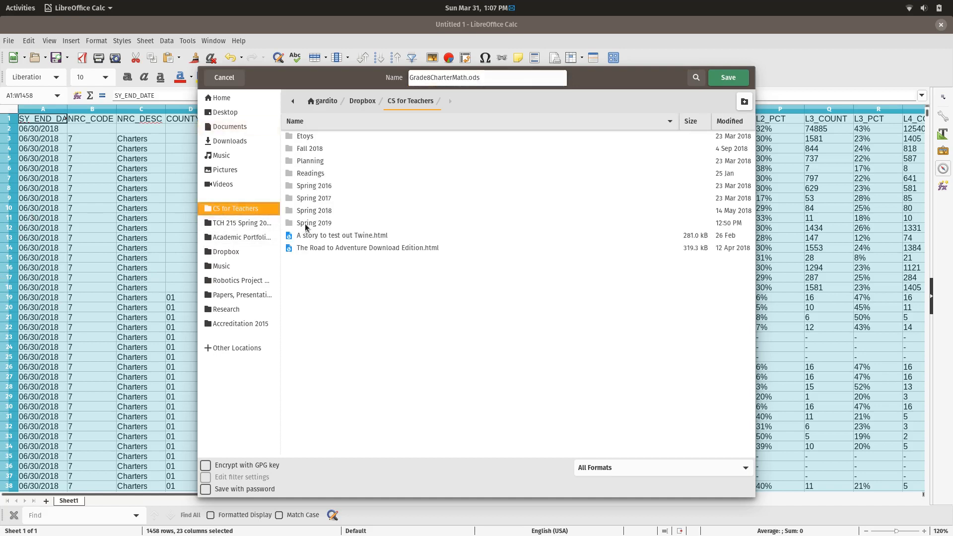
pyautogui.doubleClick(306, 224)
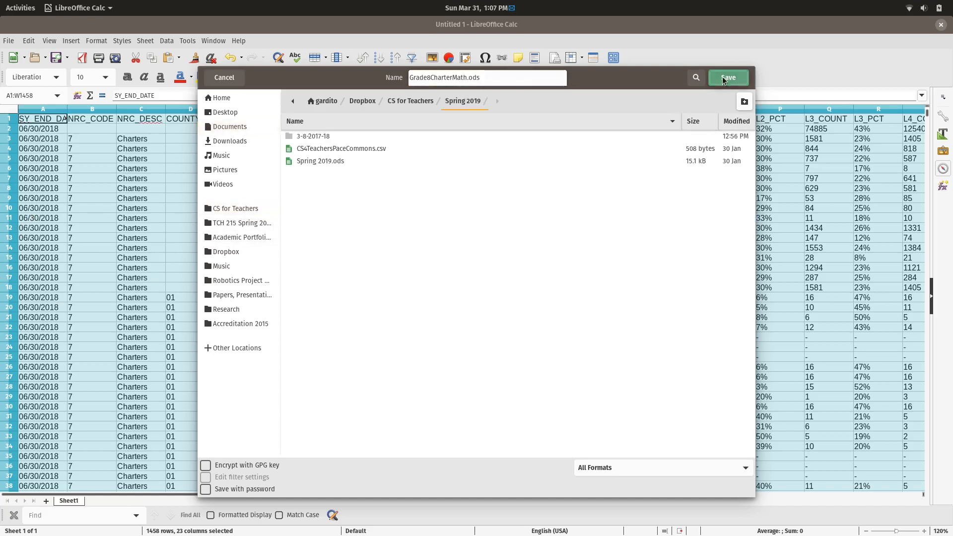
pyautogui.click(724, 78)
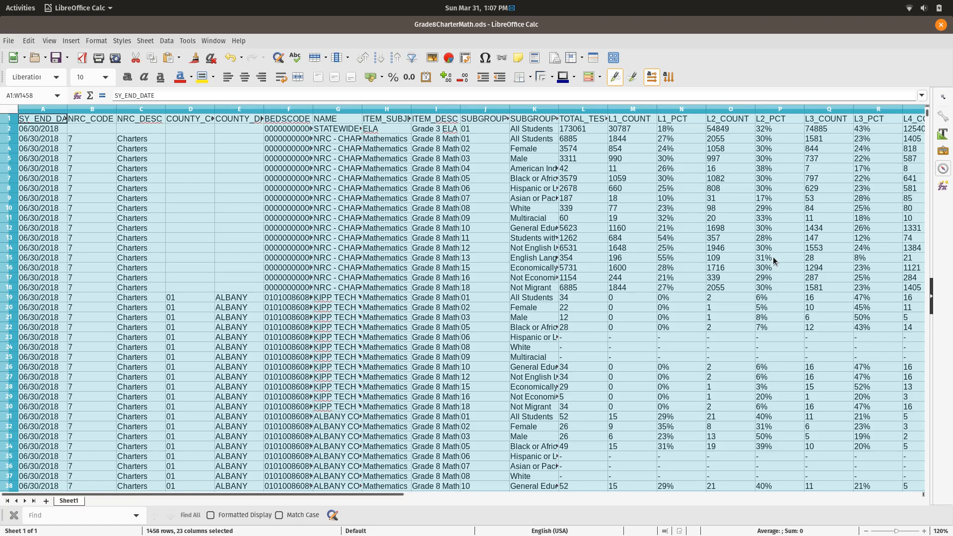
# - Switch to the untitled Google Sheets spreadsheet in Chrome and open its file import for uploading from the device
pyautogui.hotkey('alt', 'Tab')
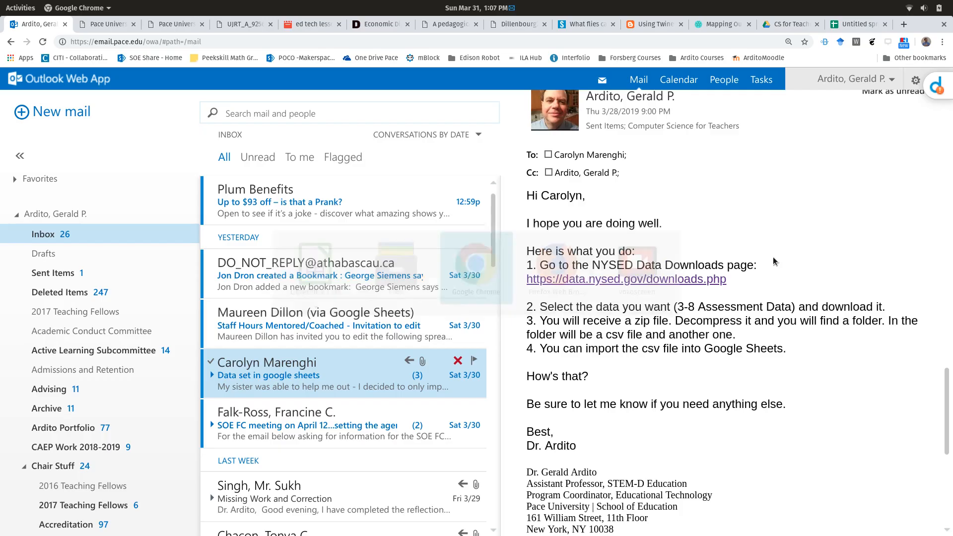
pyautogui.click(855, 24)
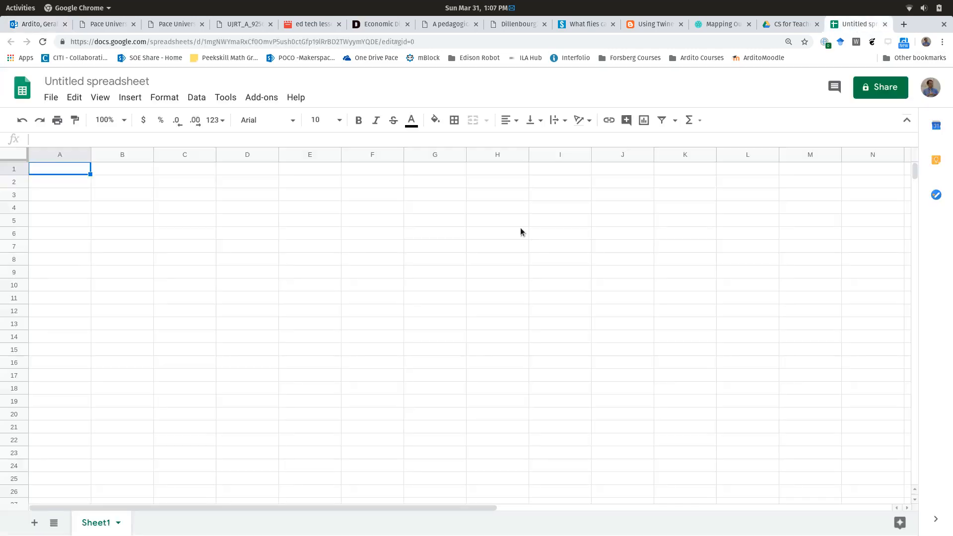
pyautogui.click(52, 99)
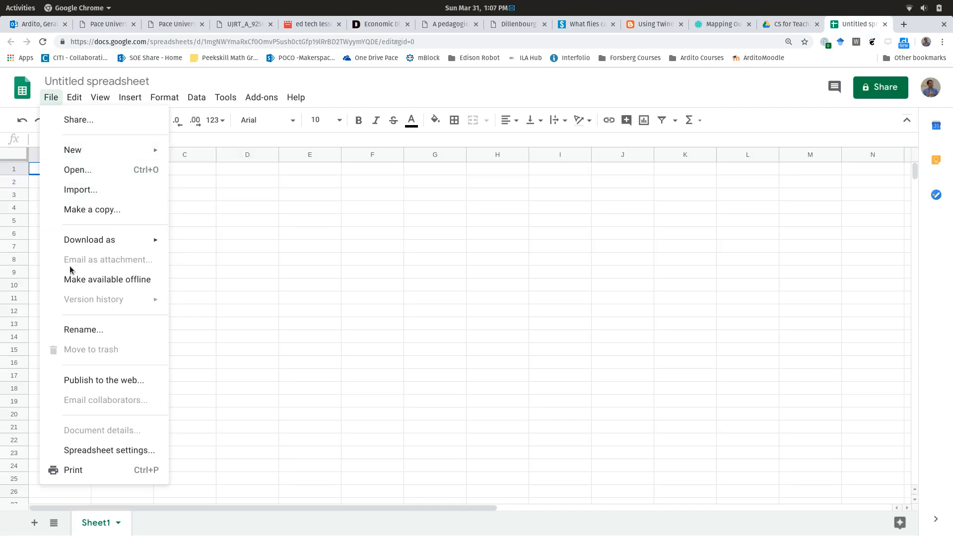
pyautogui.click(91, 193)
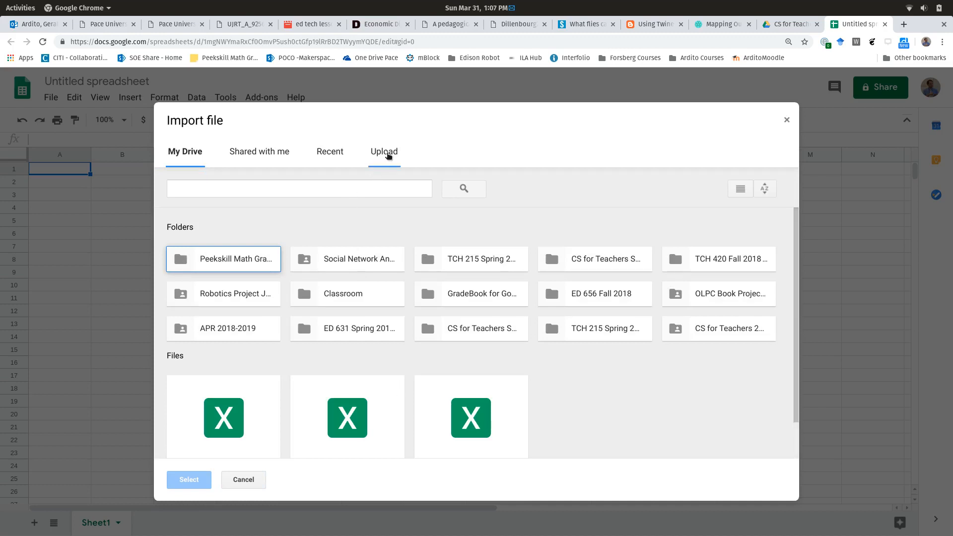
pyautogui.click(389, 153)
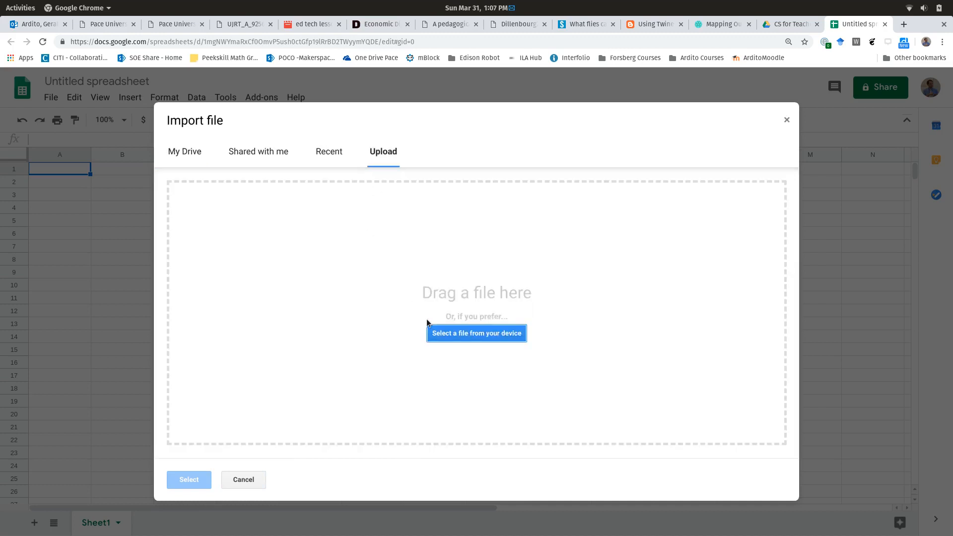
# - Upload Grade8CharterMath.ods from the Spring 2019 folder, import it with Replace spreadsheet, and check the imported rows
pyautogui.hotkey('alt', 'Tab')
pyautogui.press('Tab')
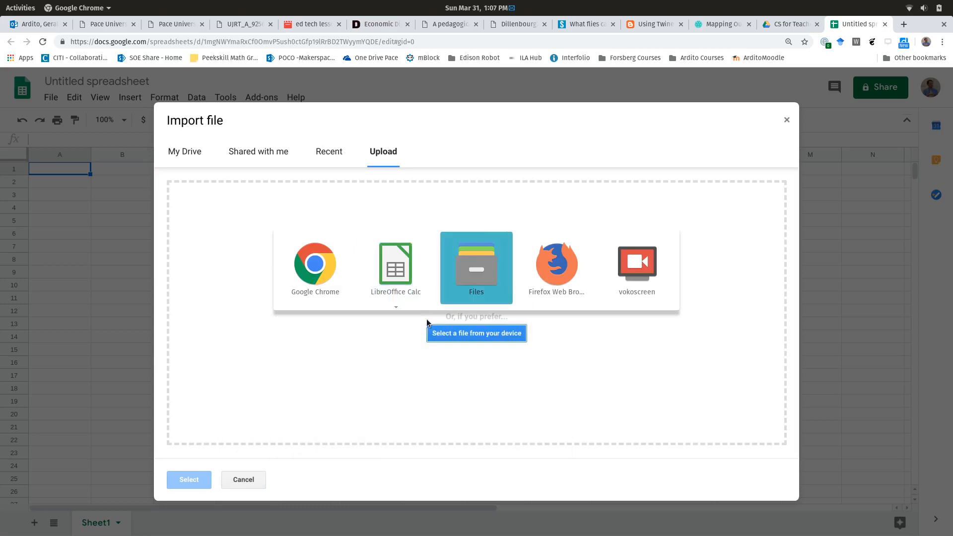
pyautogui.click(261, 73)
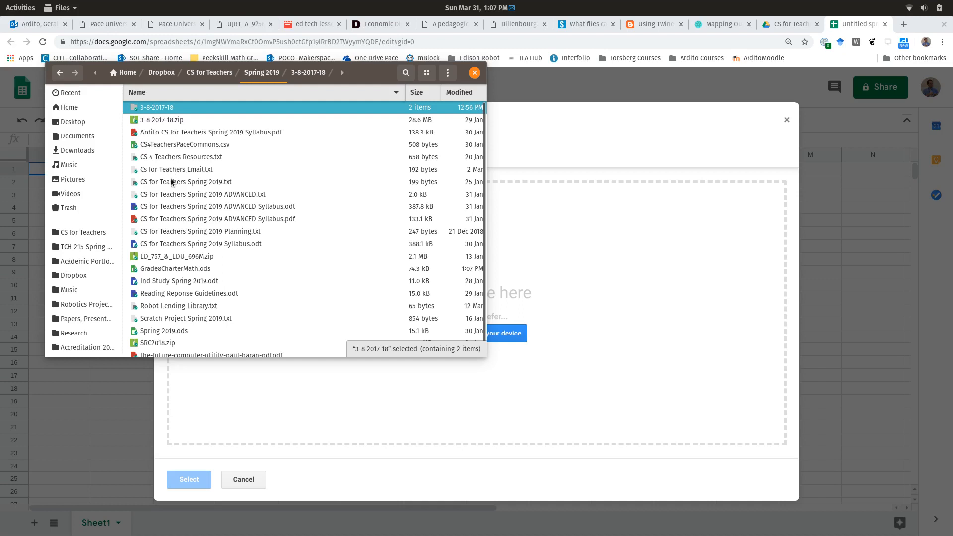
pyautogui.scroll(-1, 170, 178)
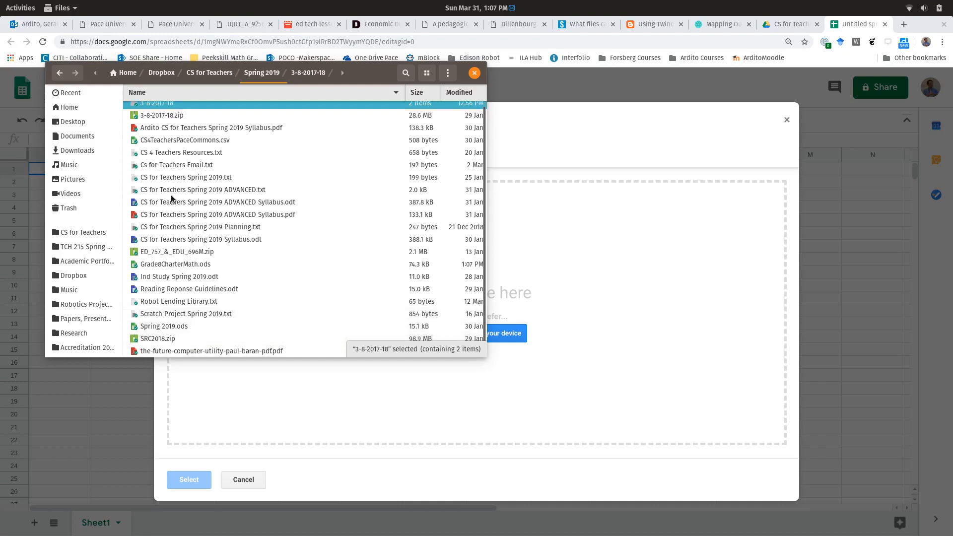
pyautogui.scroll(1, 171, 199)
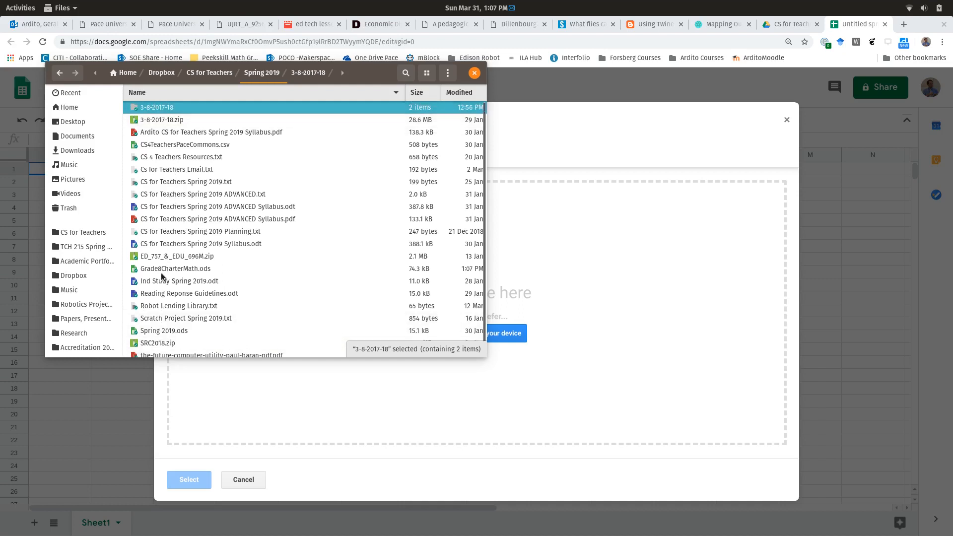
pyautogui.moveTo(159, 273); pyautogui.dragTo(566, 286)
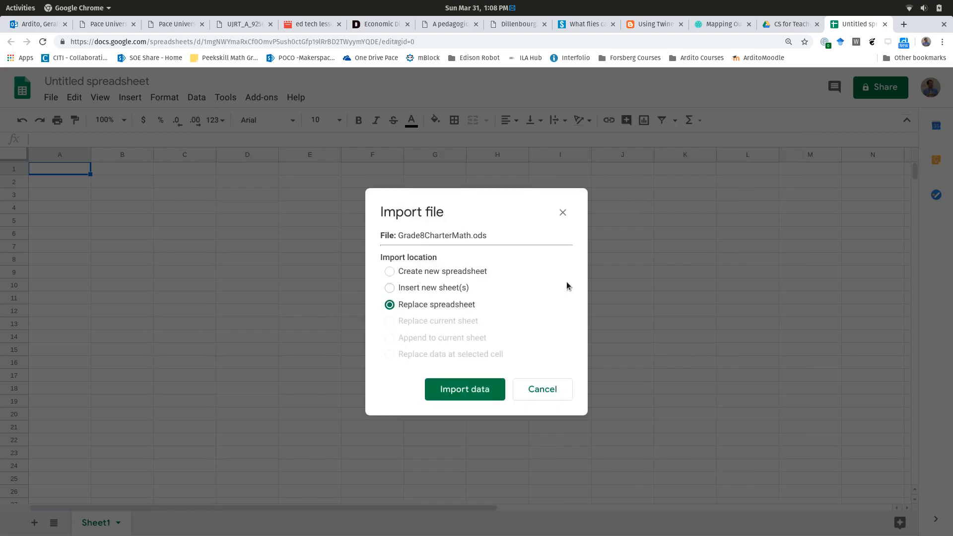
pyautogui.click(478, 393)
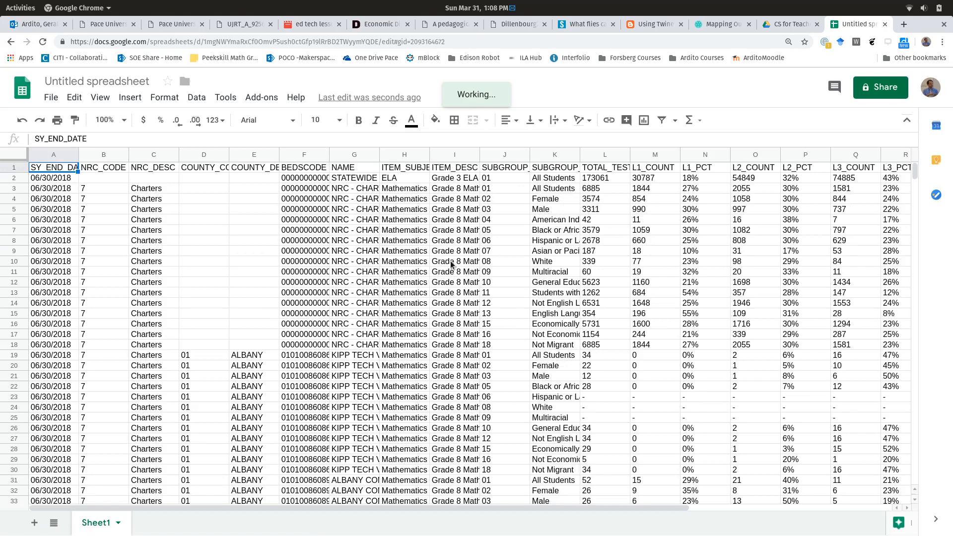
pyautogui.scroll(-10, 546, 281)
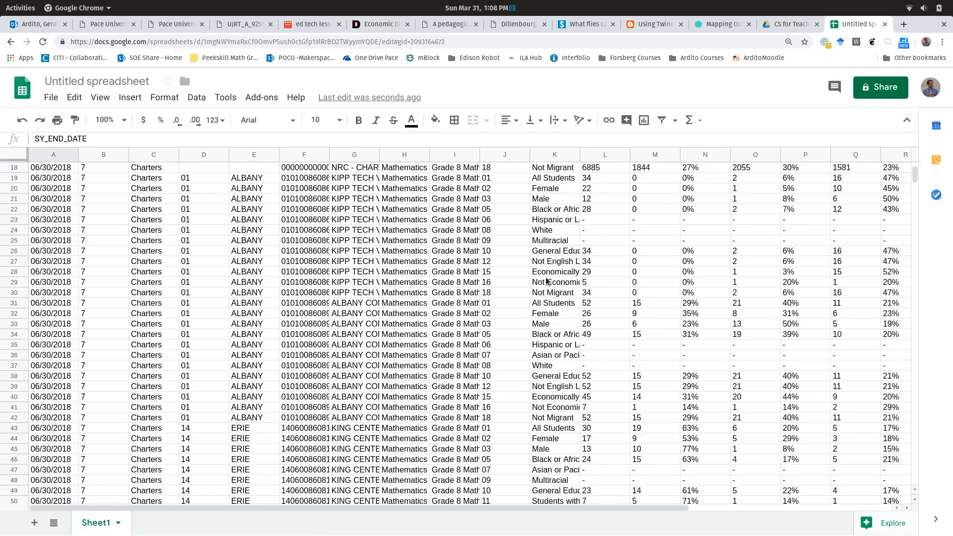
pyautogui.hscroll(2, 546, 281)
pyautogui.hscroll(-2, 546, 282)
pyautogui.scroll(10, 545, 281)
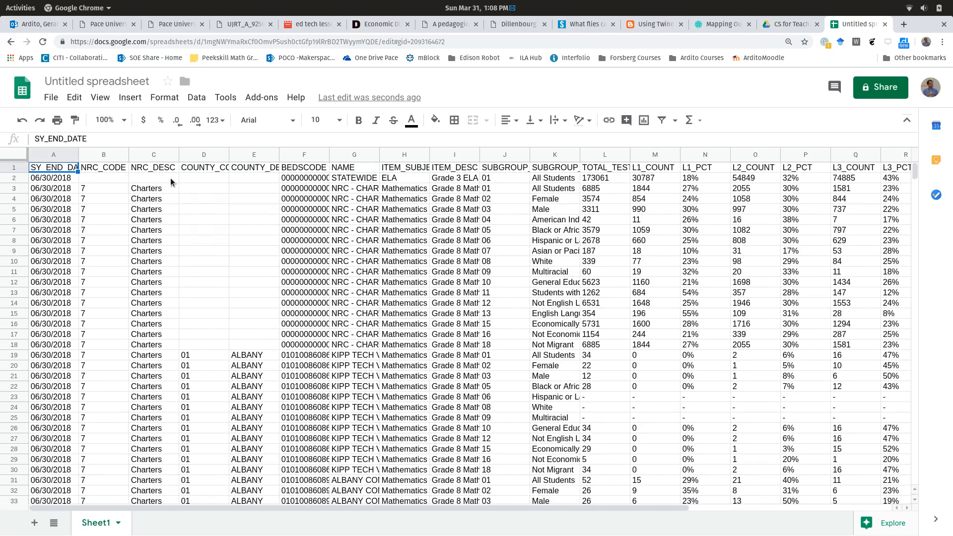
pyautogui.hotkey('alt', 'Tab')
pyautogui.hotkey('alt', 'Tab')
pyautogui.hotkey('alt', 'Tab')
pyautogui.hotkey('alt', 'Tab')
pyautogui.hotkey('alt', 'Tab')
pyautogui.hotkey('alt', 'Tab')
pyautogui.hotkey('alt', 'Tab')
pyautogui.hotkey('alt', 'Tab')
pyautogui.hotkey('alt', 'Tab')
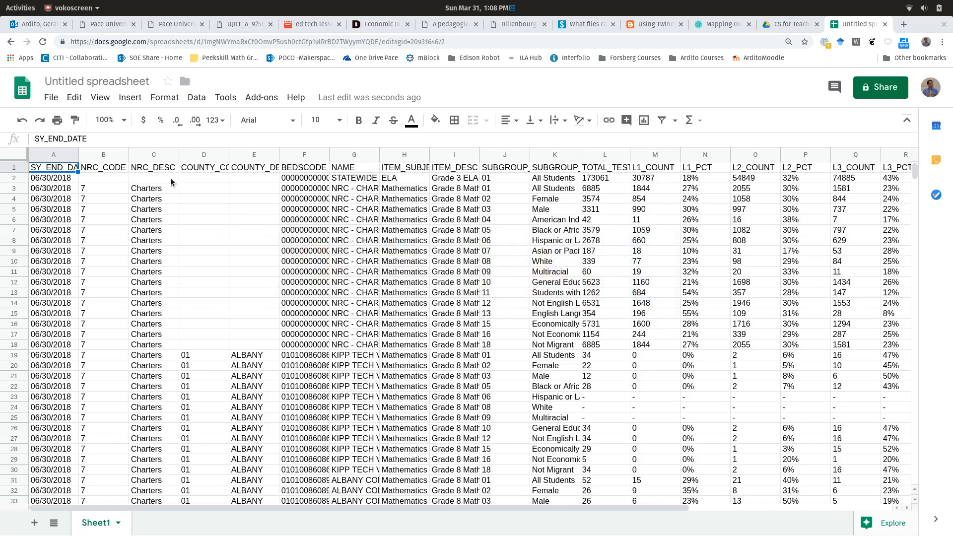